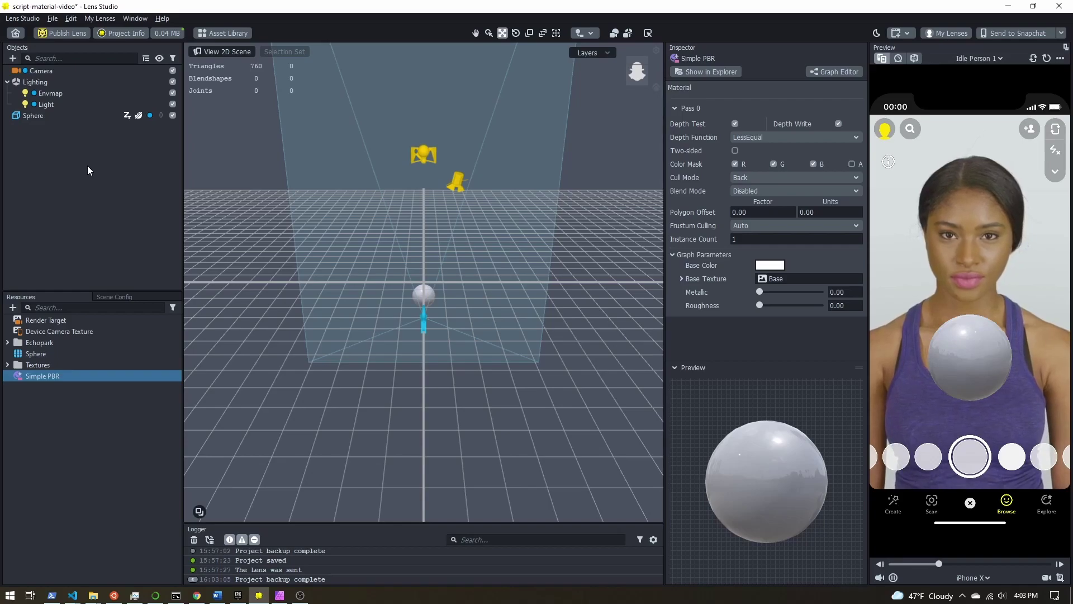
Add a Behavior helper script with trigger Face Event and event type Smile Started
click(13, 58)
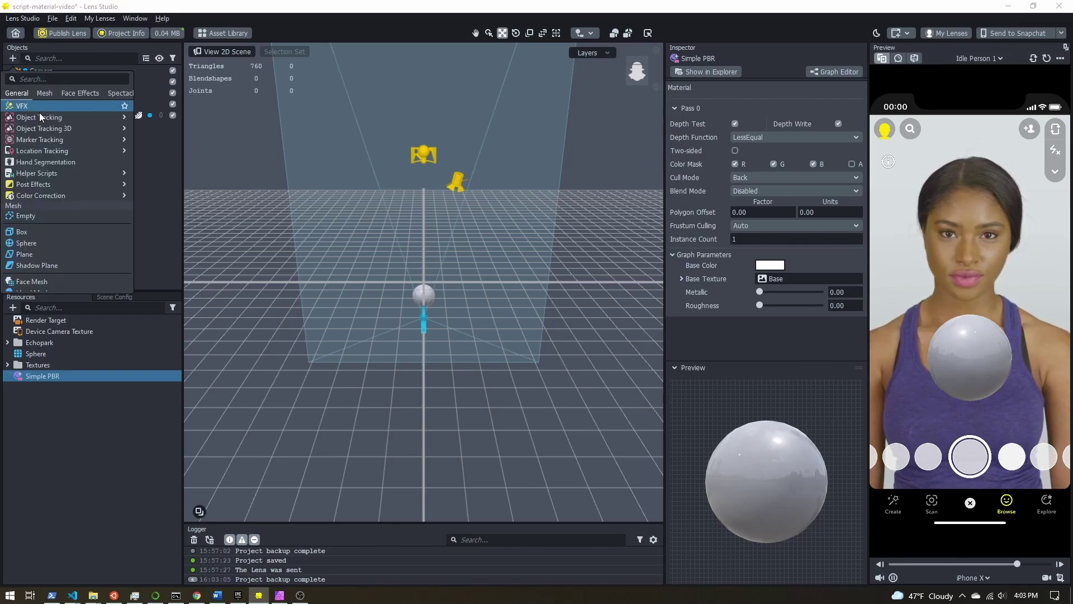
mouse_move(85, 173)
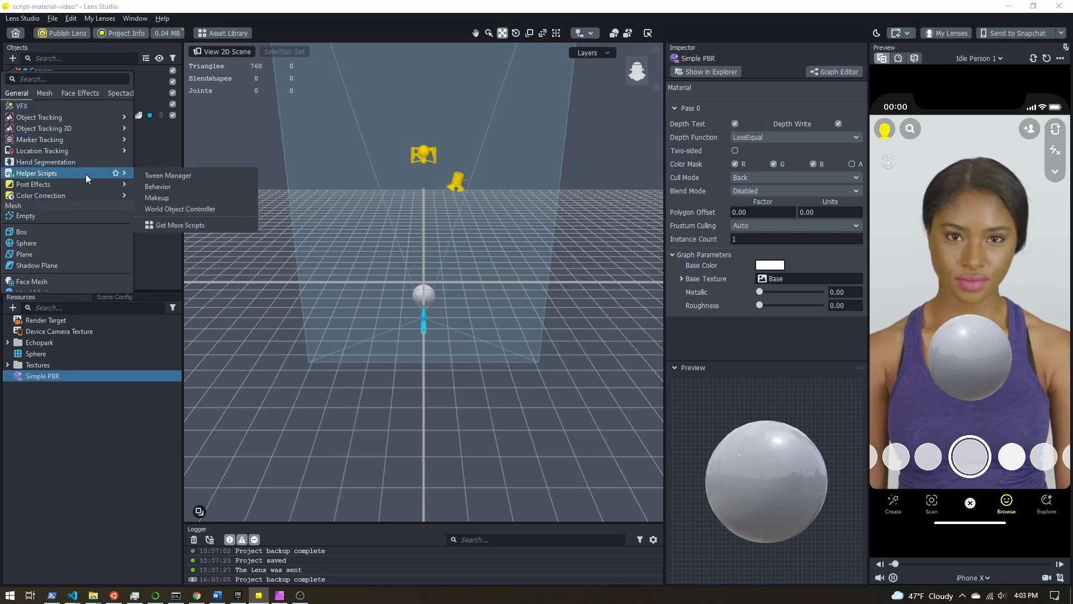
click(174, 187)
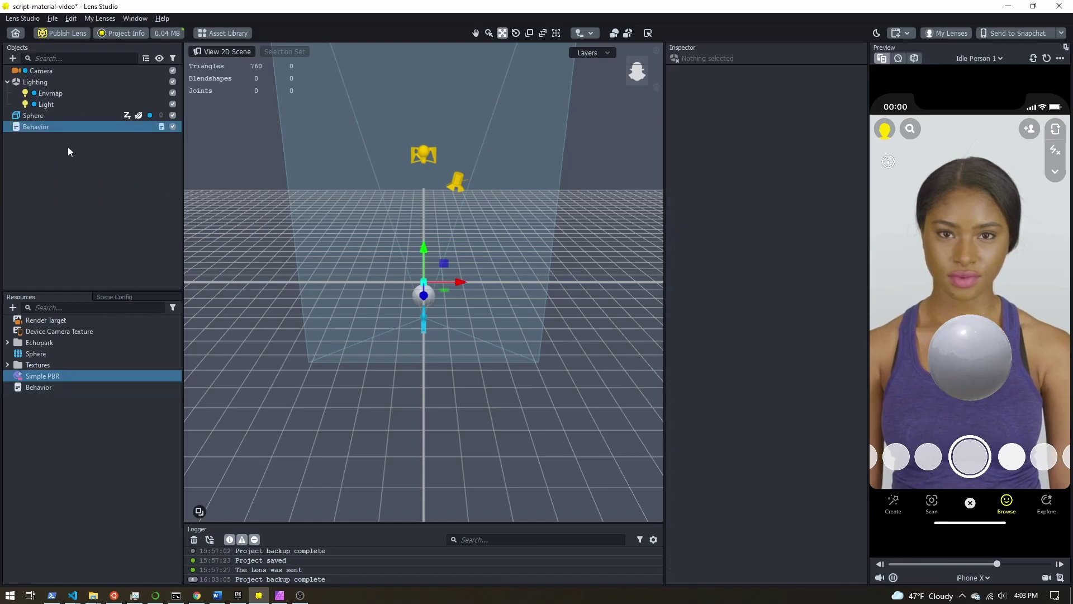
click(34, 127)
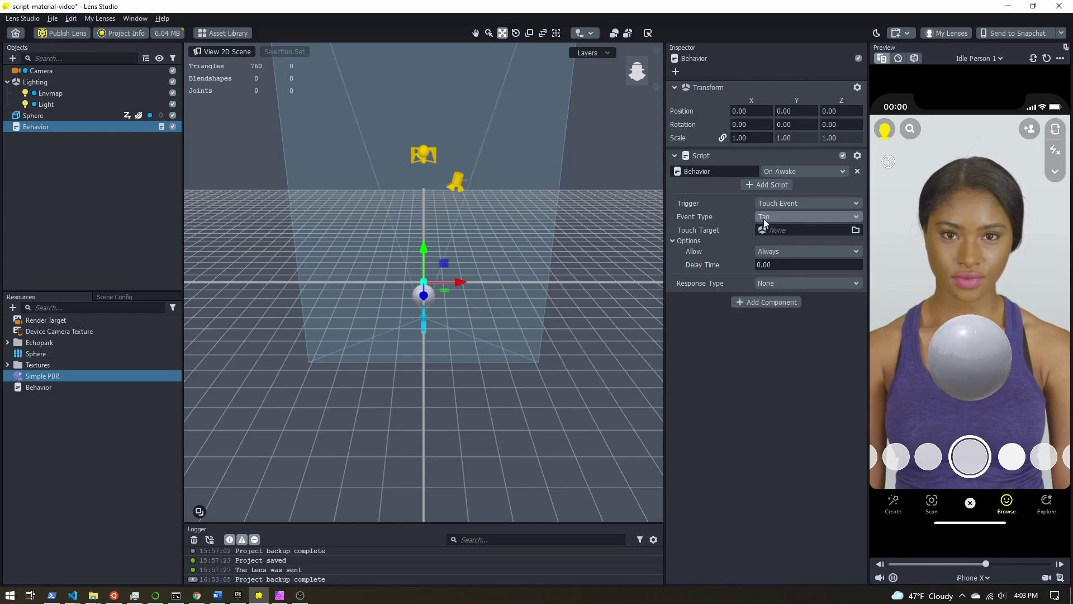
click(781, 205)
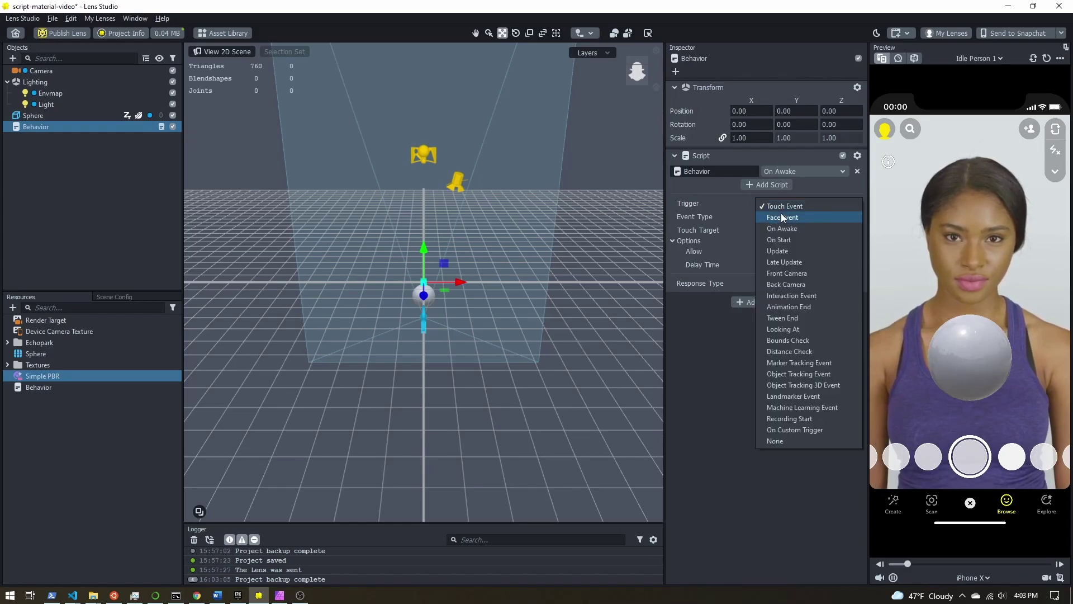
click(783, 216)
click(782, 217)
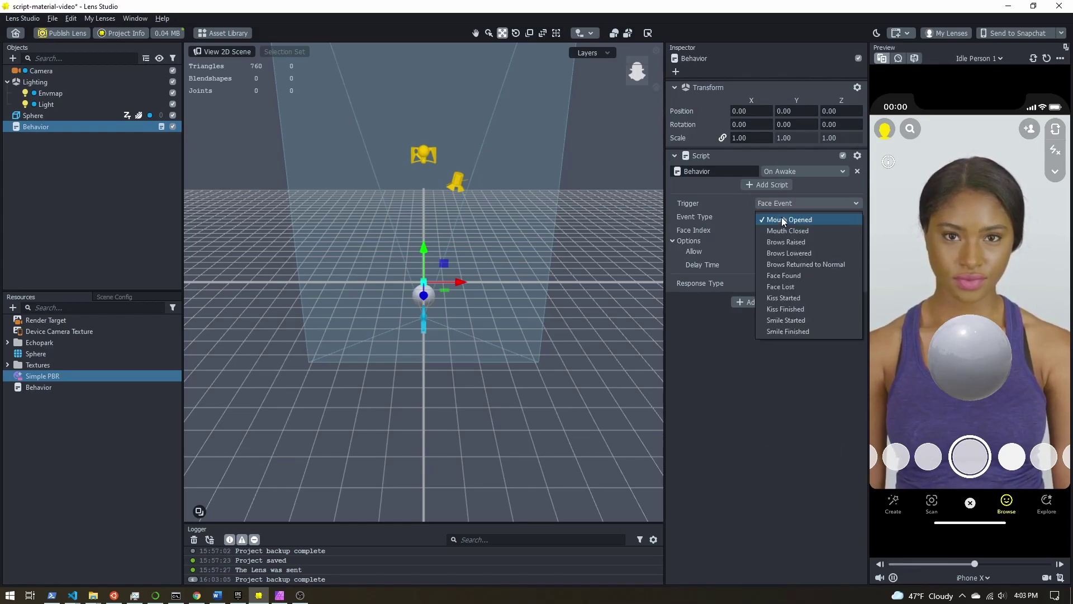
click(793, 319)
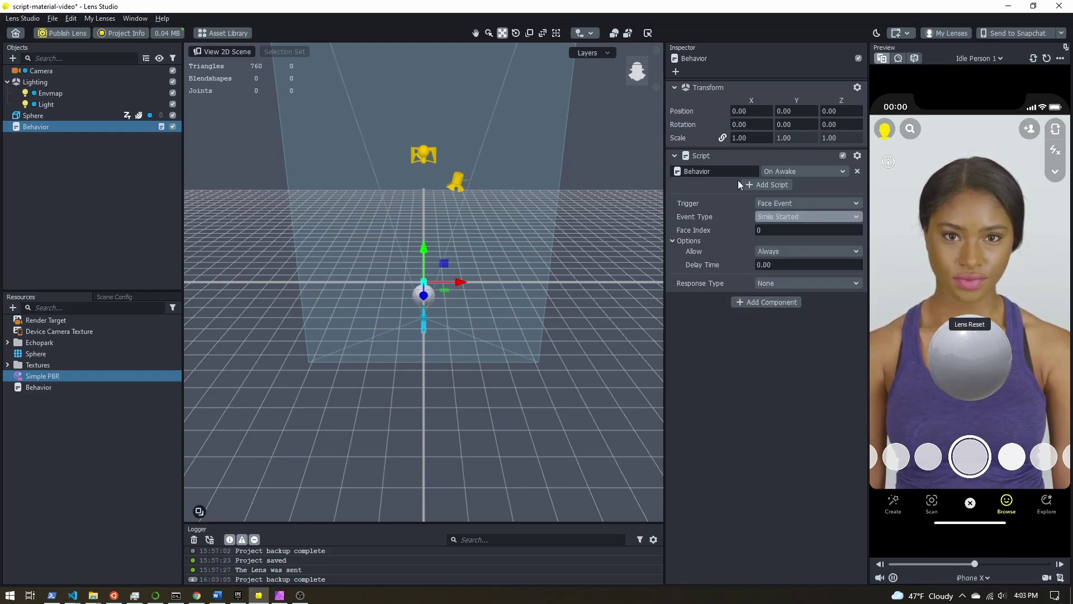
Set the Behavior response to Set Material/VFX Parameter with Simple PBR as the target material
click(792, 287)
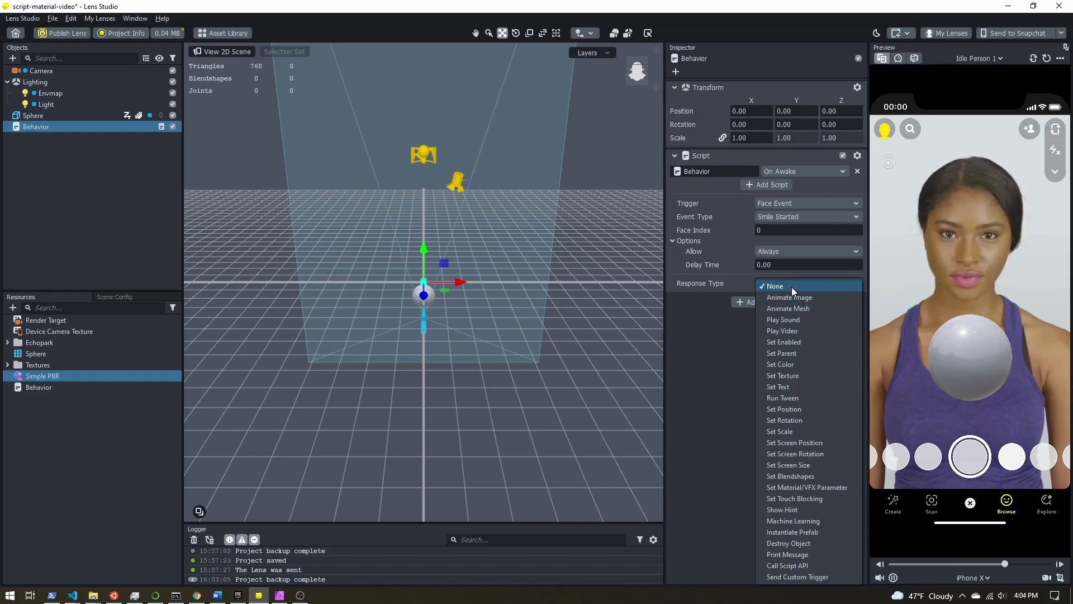
click(827, 488)
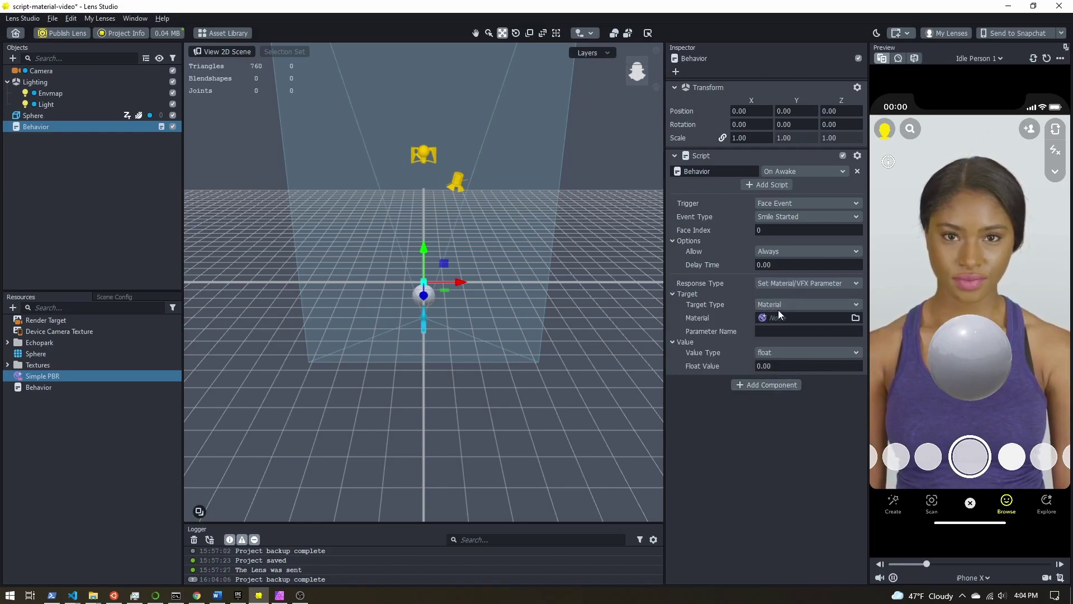
click(781, 317)
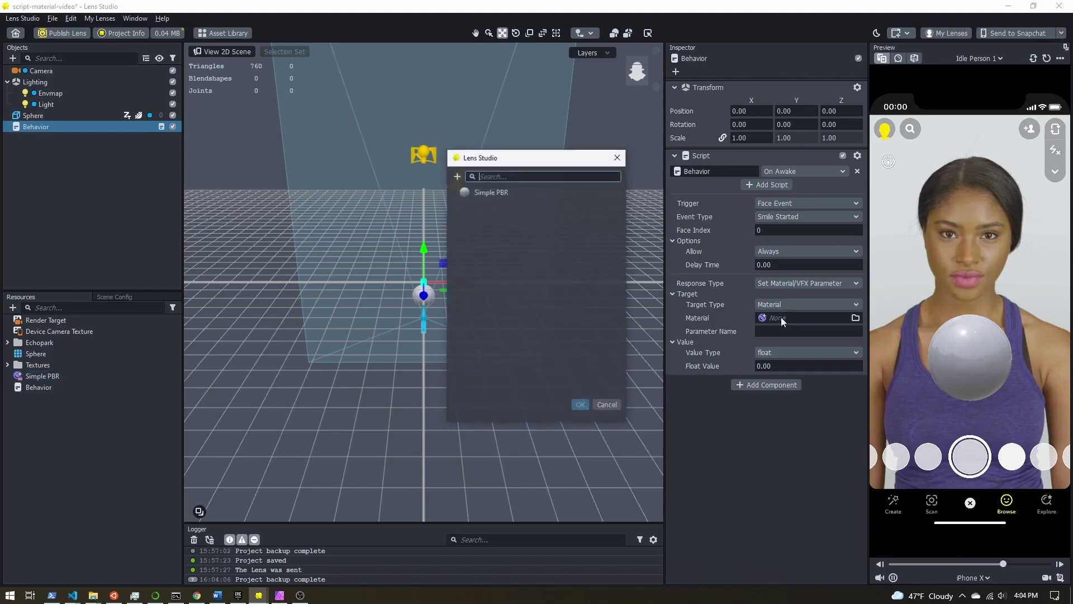
double_click(497, 197)
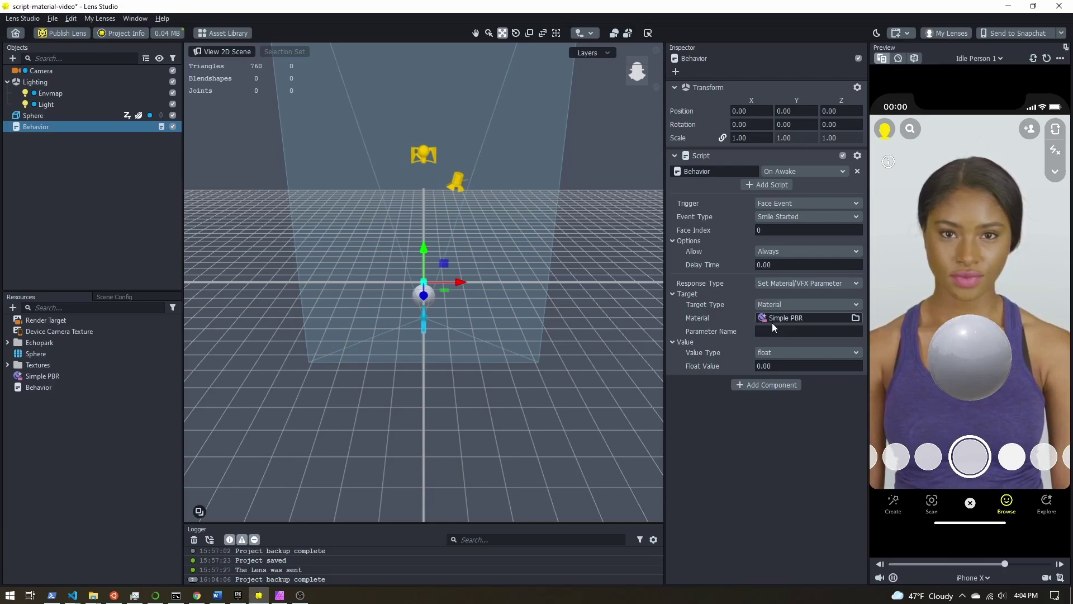
click(765, 330)
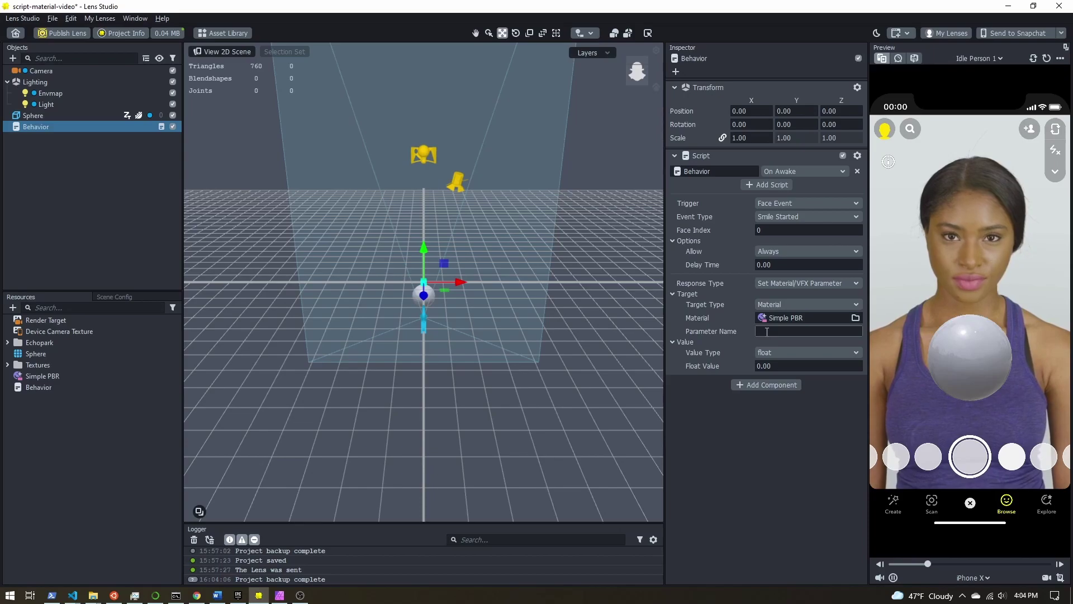
Select Simple PBR in Resources to view its Base Color, Base Texture, Metallic and Roughness parameters
click(51, 378)
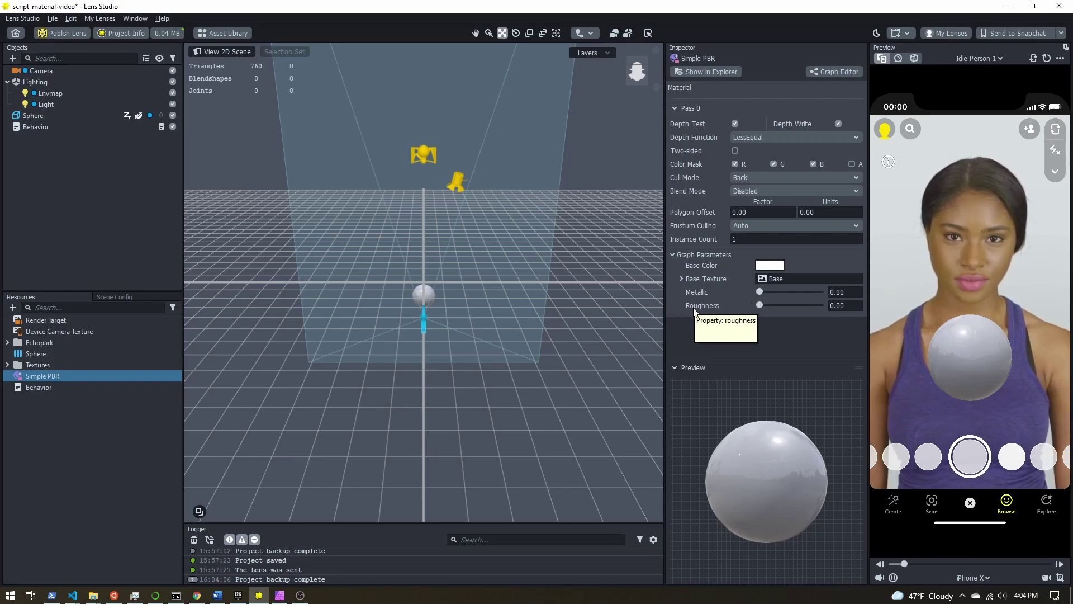
Set the Behavior's parameter name to baseColor with a vivid green Color (RGBA) value
click(44, 129)
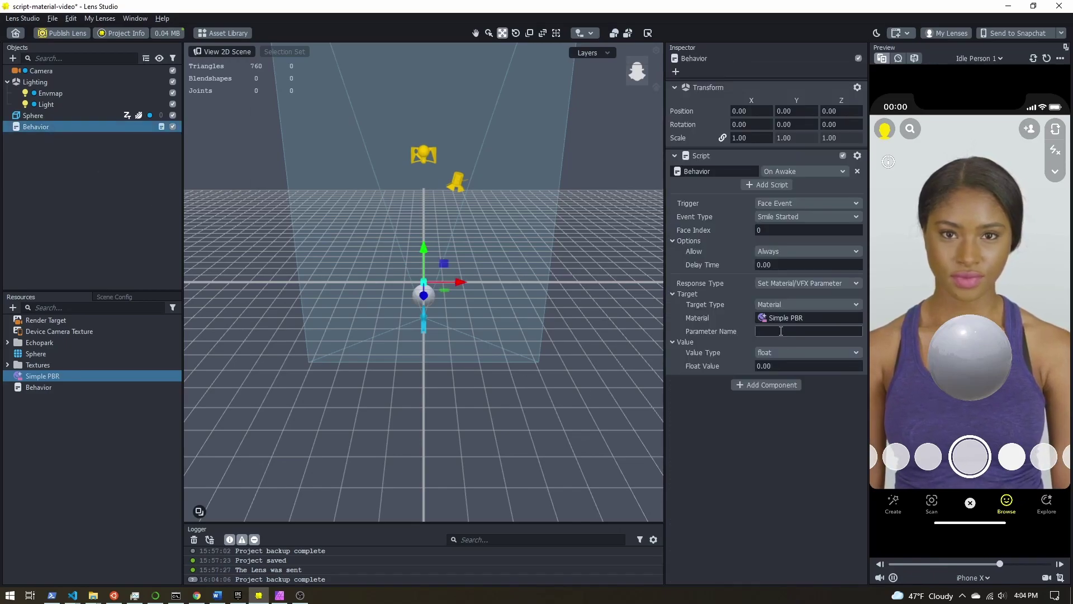
click(781, 331)
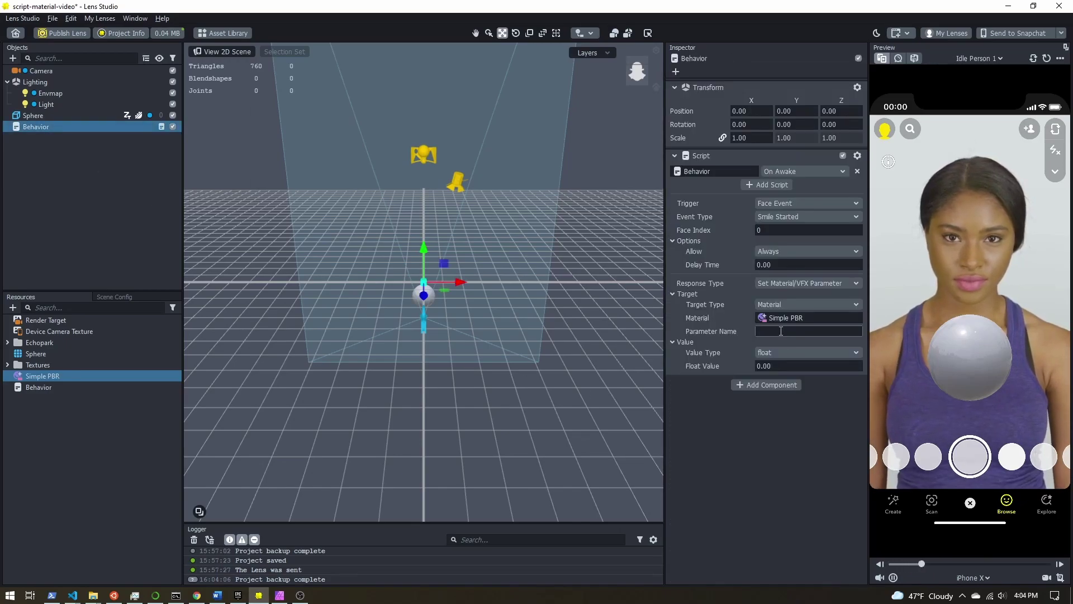
text(baseColor)
click(799, 351)
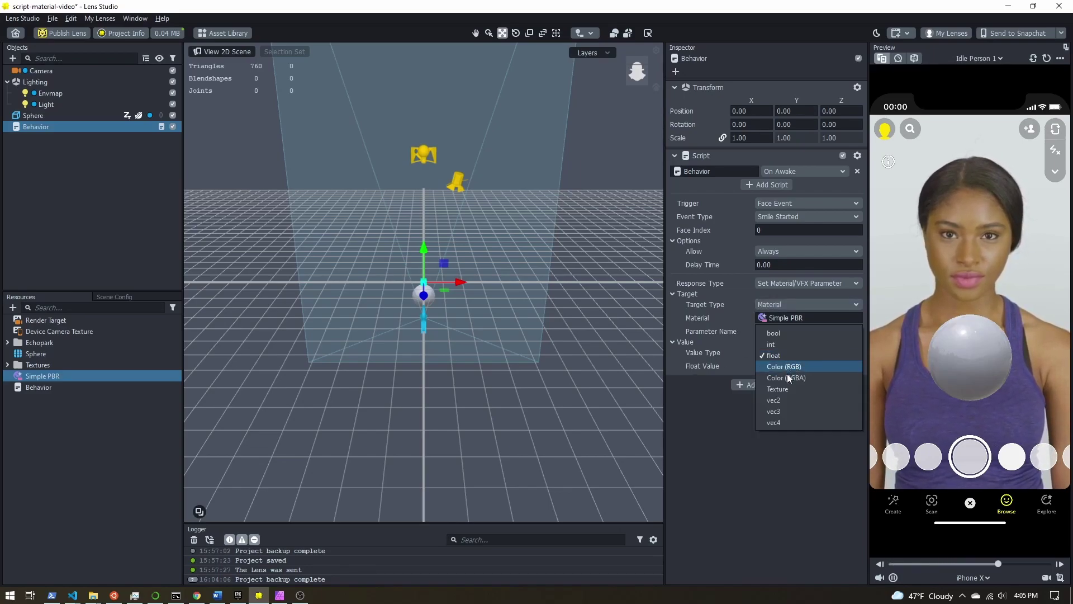
key(Escape)
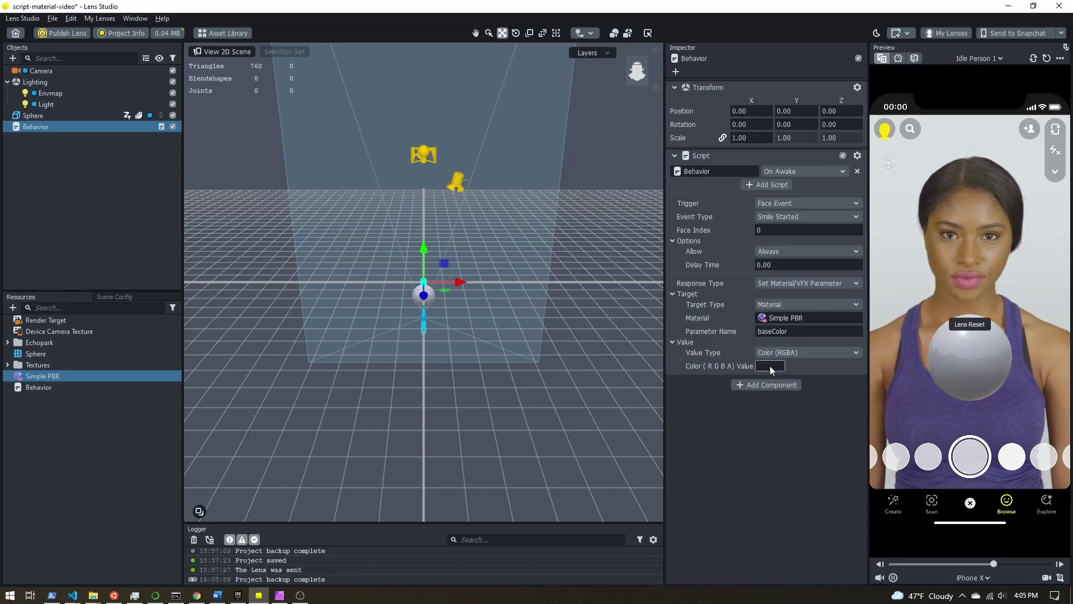
click(770, 366)
drag(595, 208, 613, 196)
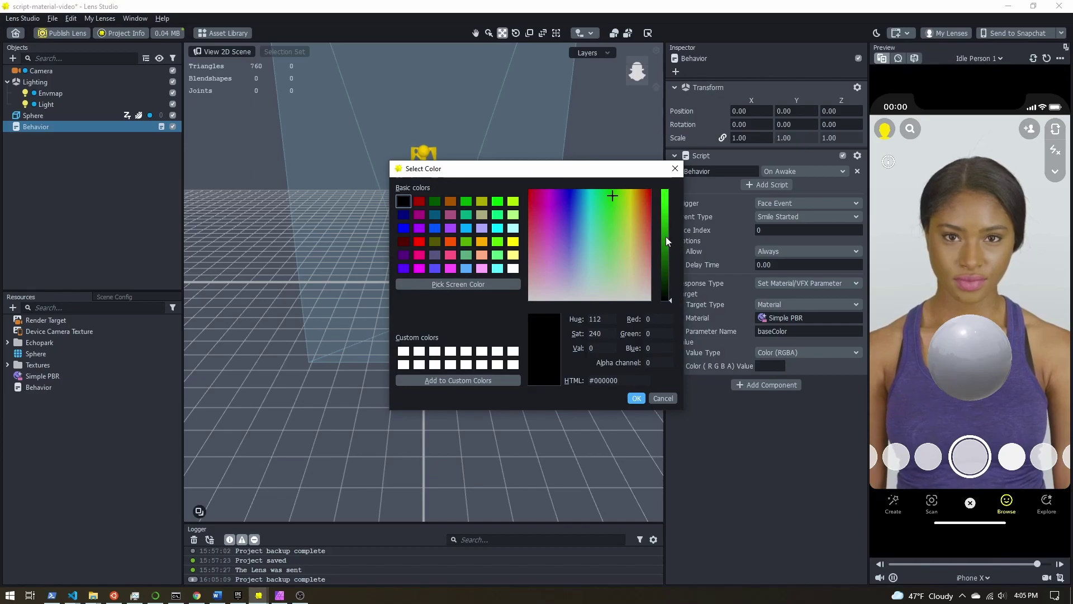
drag(666, 237, 663, 214)
click(636, 398)
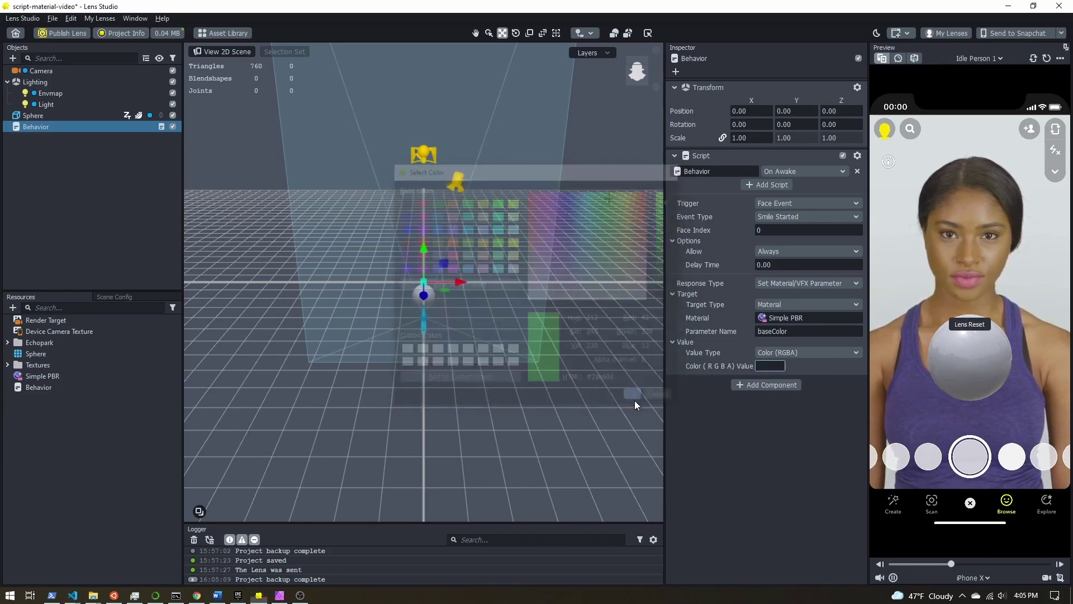
Switch the preview to the Smile Person 5 face video
click(977, 58)
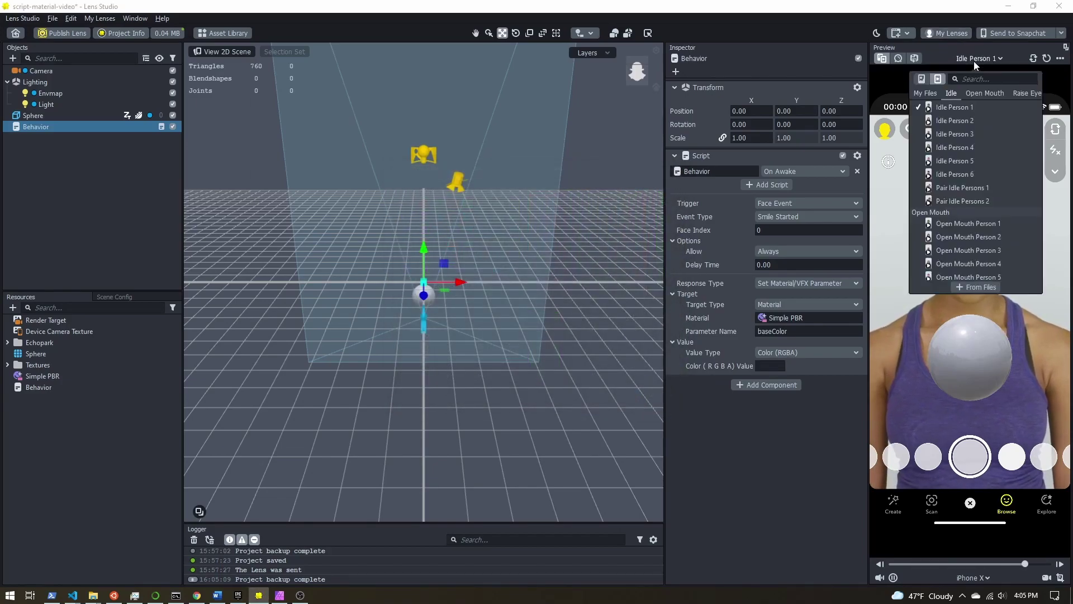
scroll(976, 200, down, 6)
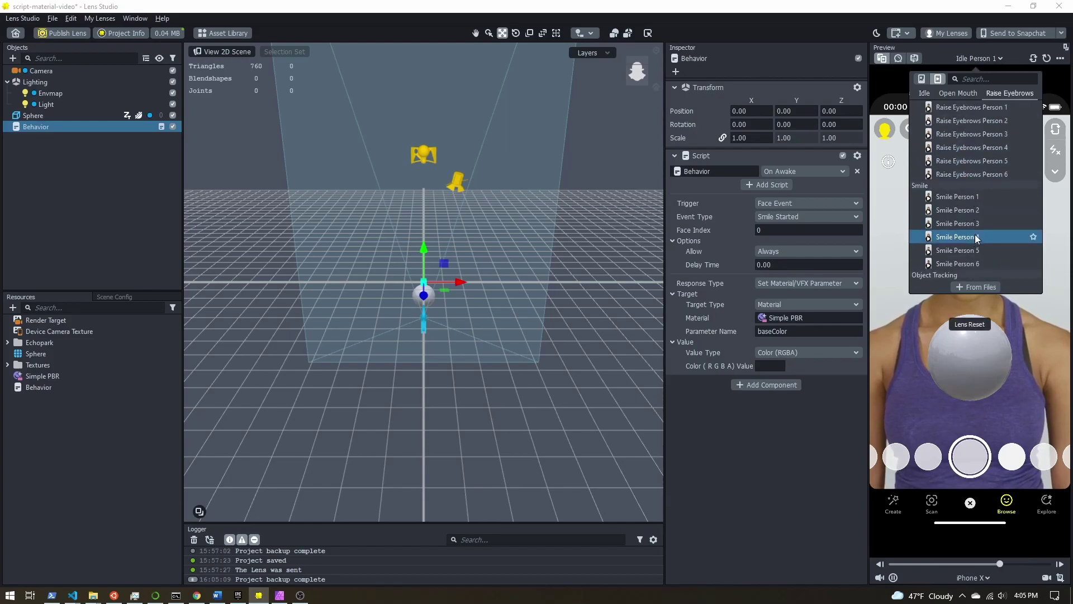
click(974, 251)
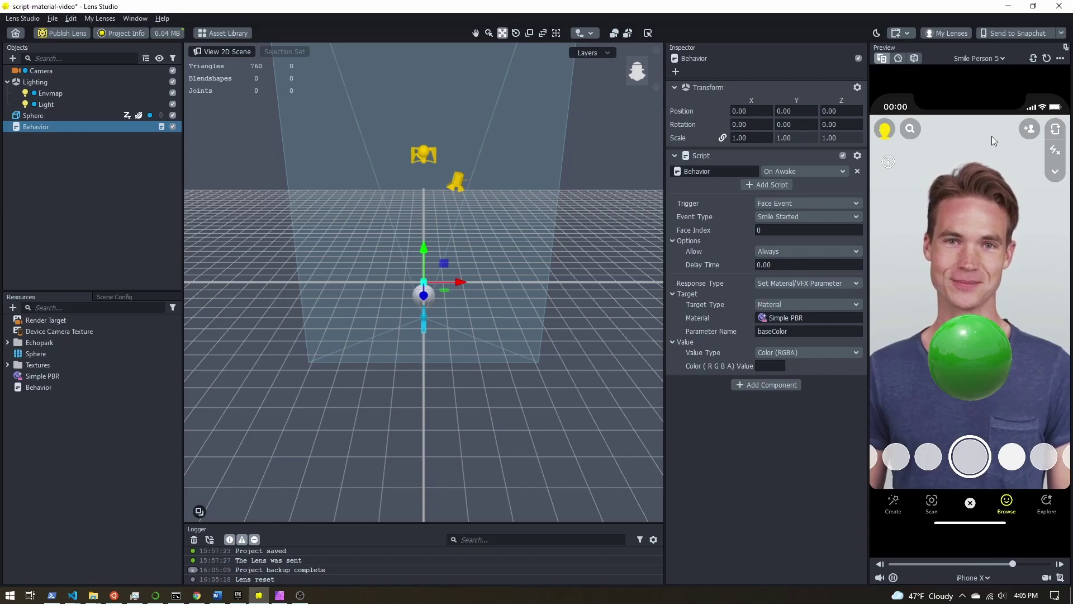
Reset the lens preview and duplicate the Behavior's Script component
click(1048, 58)
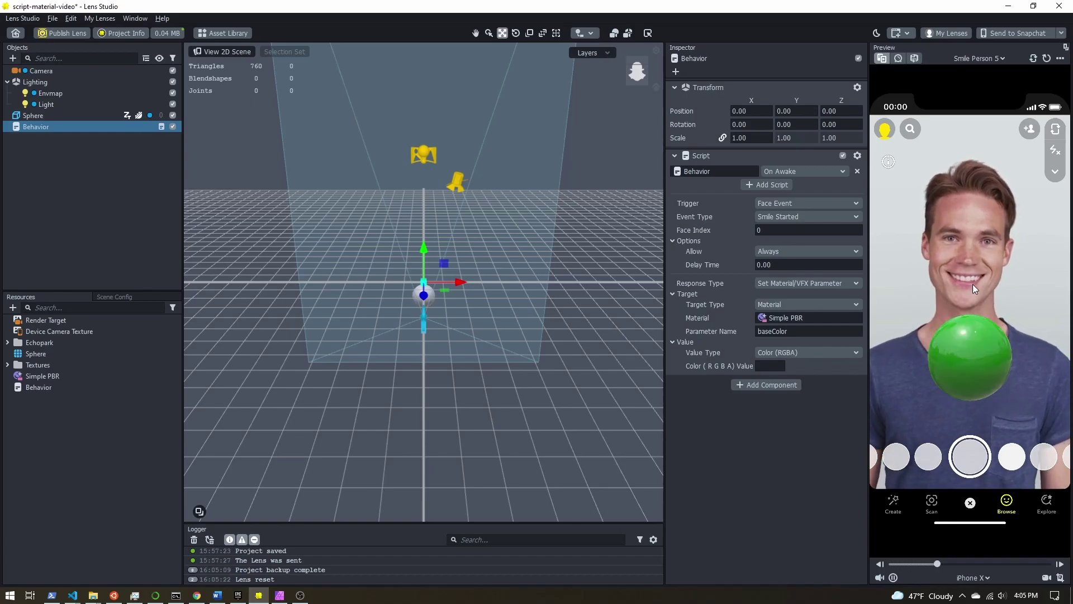
click(857, 155)
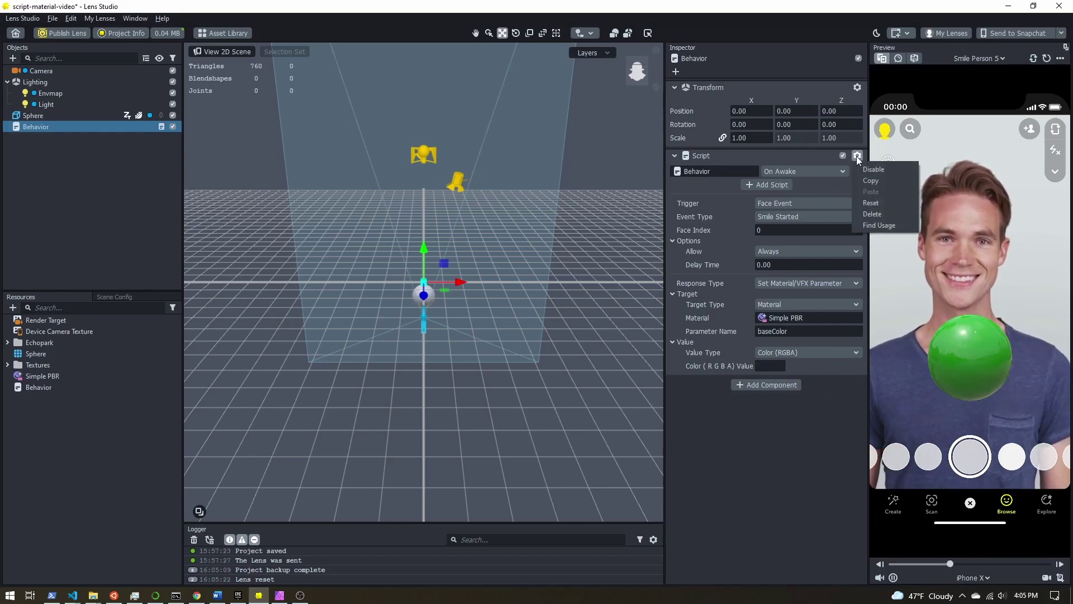
click(870, 180)
click(858, 155)
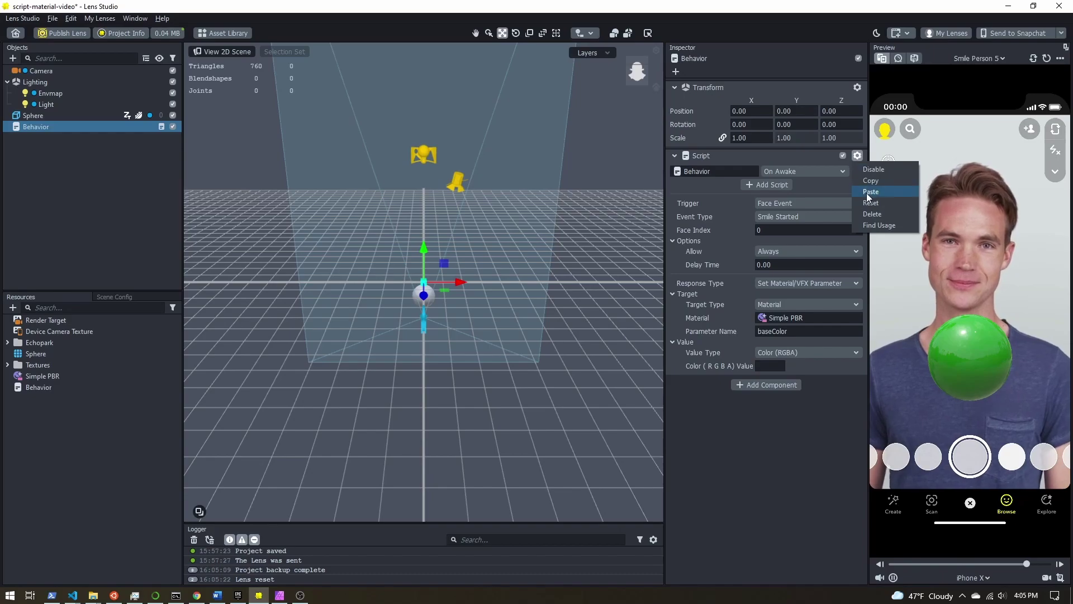
click(876, 192)
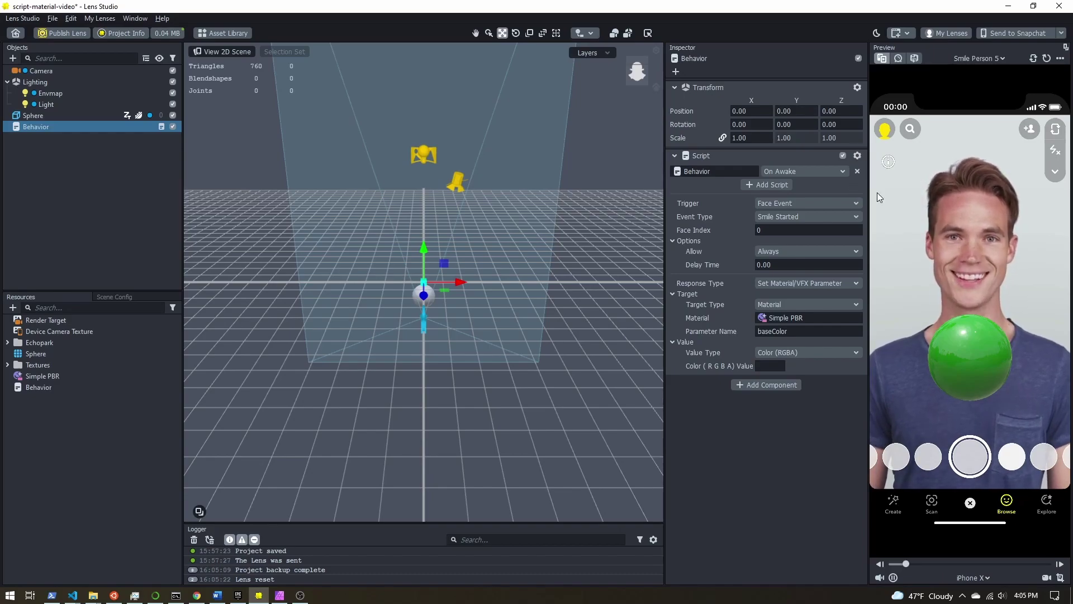
Make the duplicate script set a red colour on Smile Finished, then reset the preview
click(790, 440)
click(787, 422)
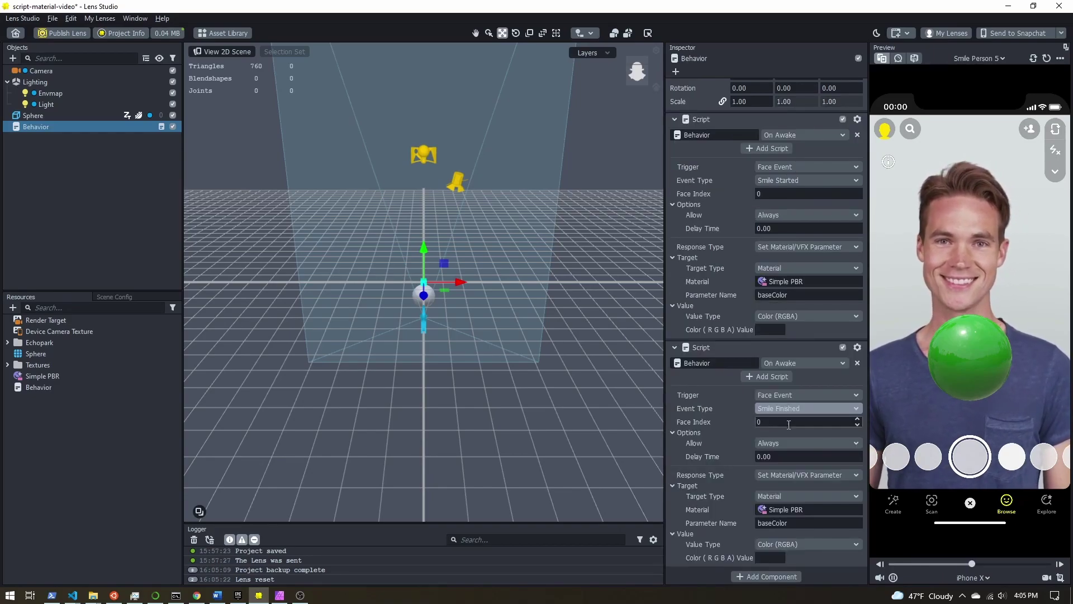
scroll(778, 560, down, 1)
click(772, 558)
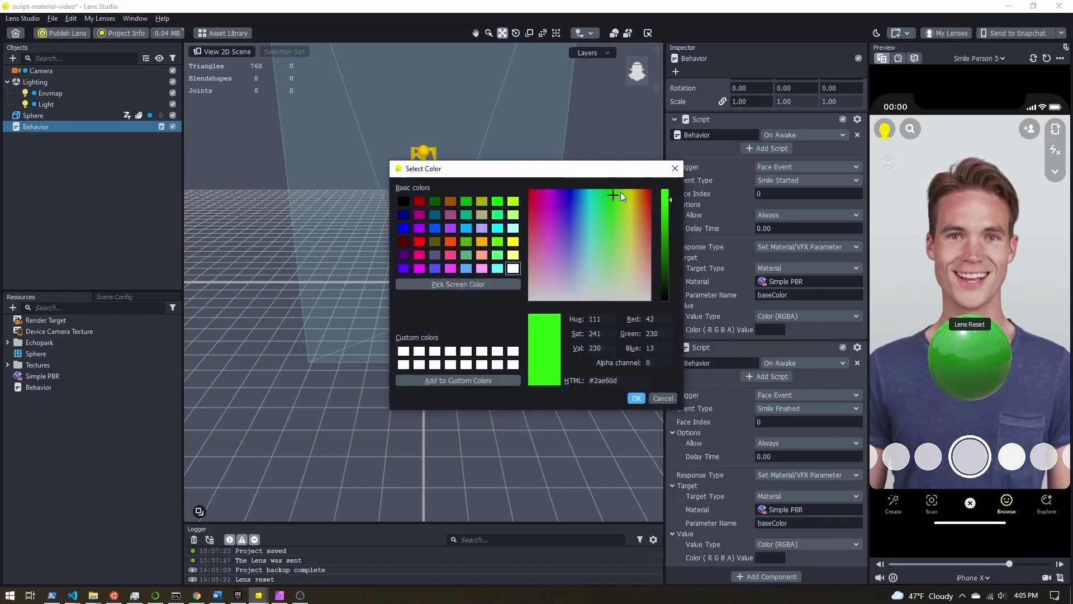
click(643, 196)
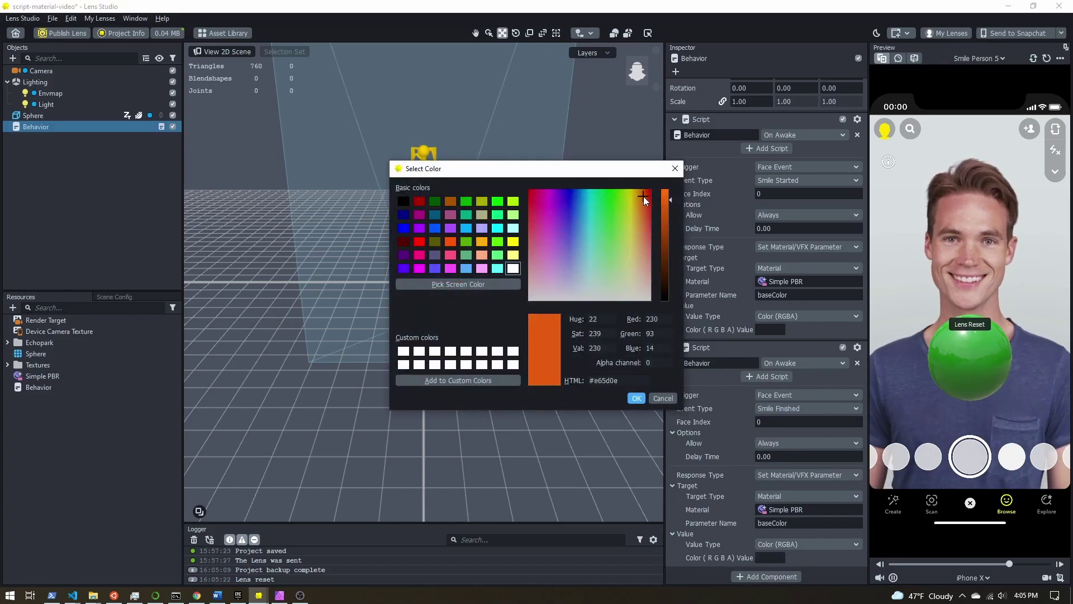
click(637, 398)
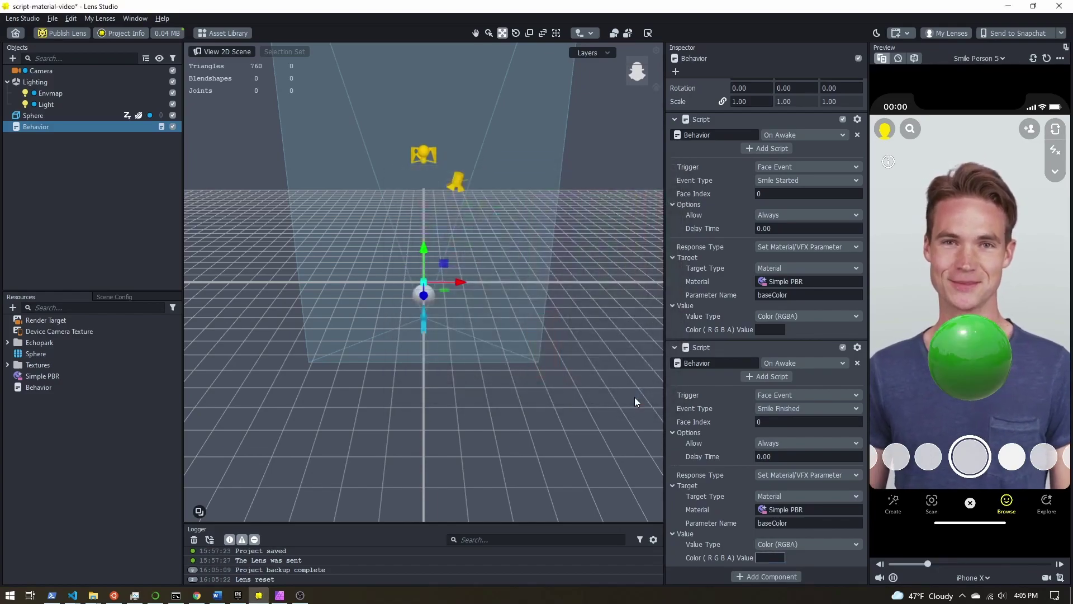
click(1046, 58)
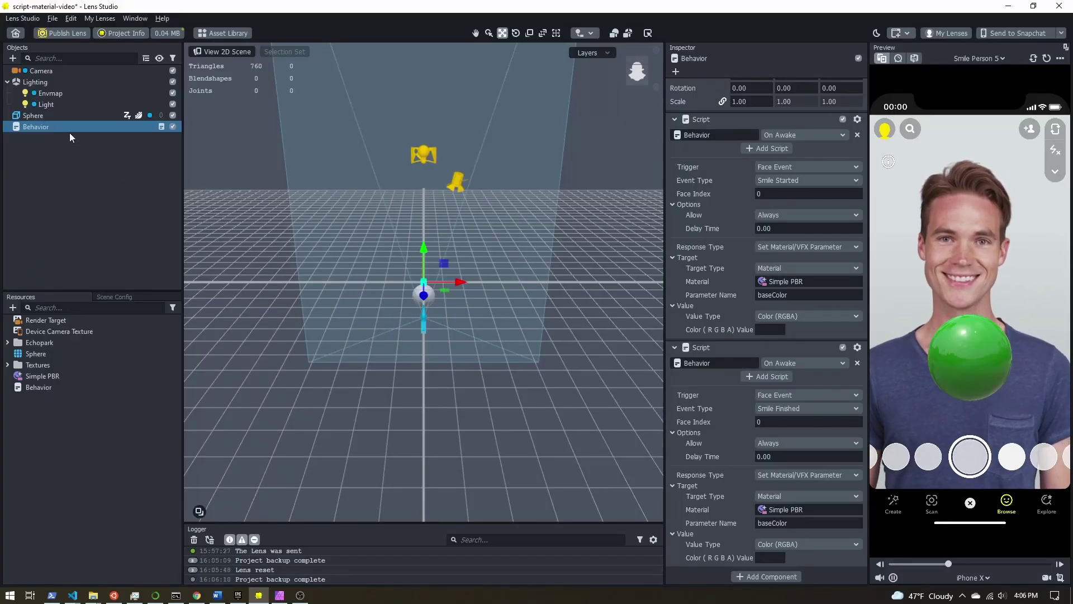
Disable the Behavior object and add a Tween Manager helper script
click(172, 126)
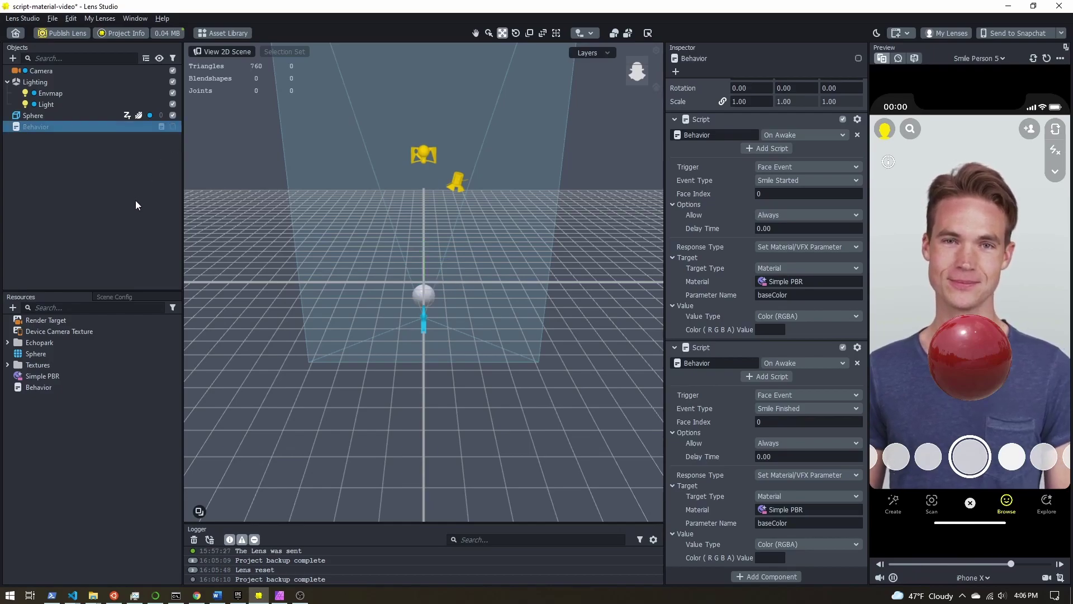
click(12, 58)
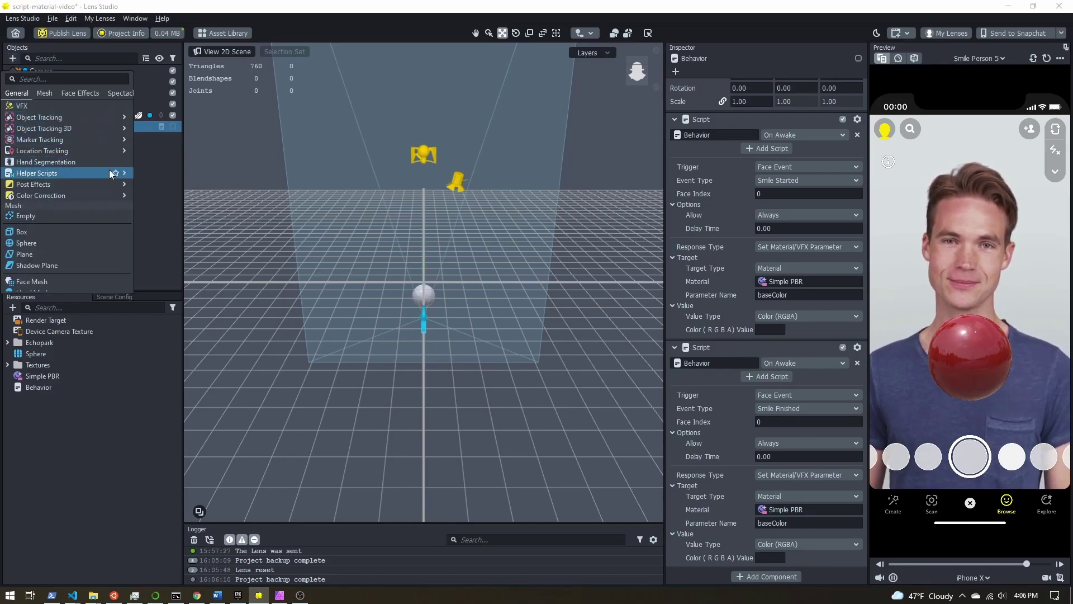
mouse_move(109, 171)
click(148, 175)
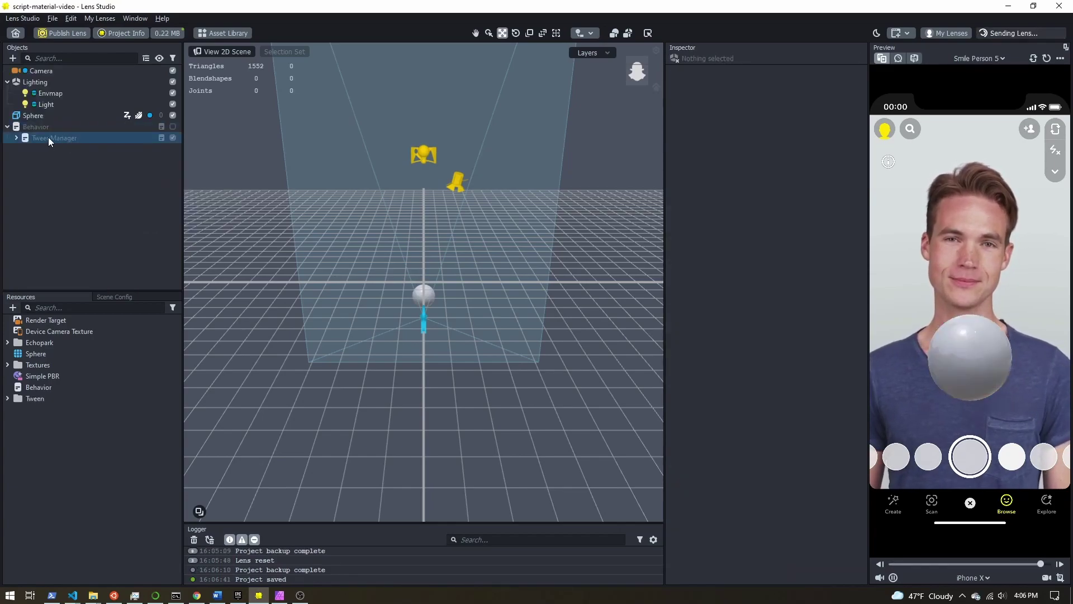
Delete TweenManager's Examples [REMOVE_ME] child and move TweenManager to the top of the hierarchy
click(16, 137)
click(49, 149)
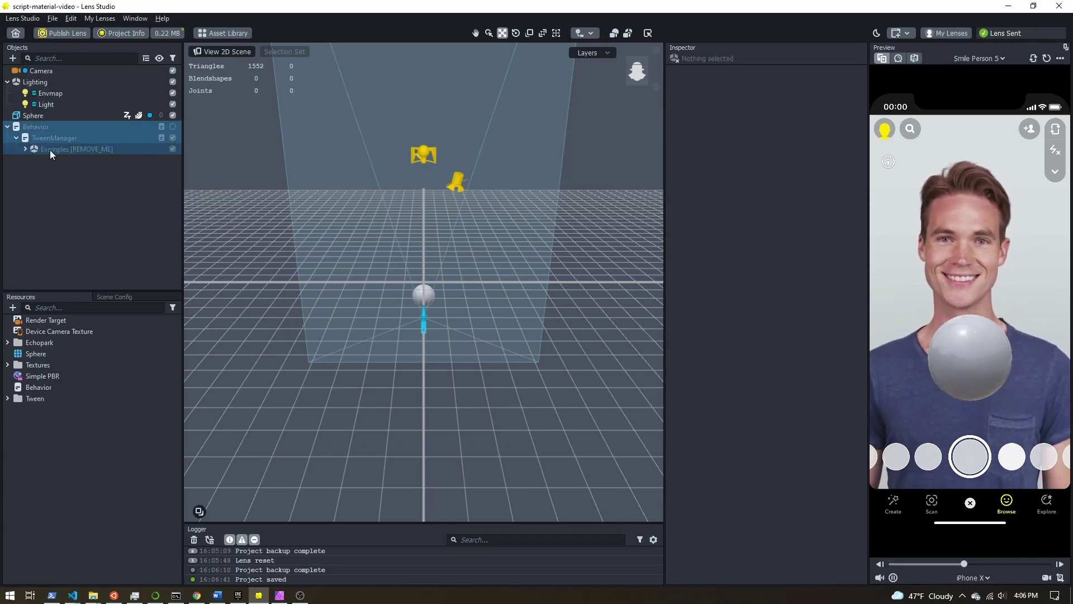
key(Delete)
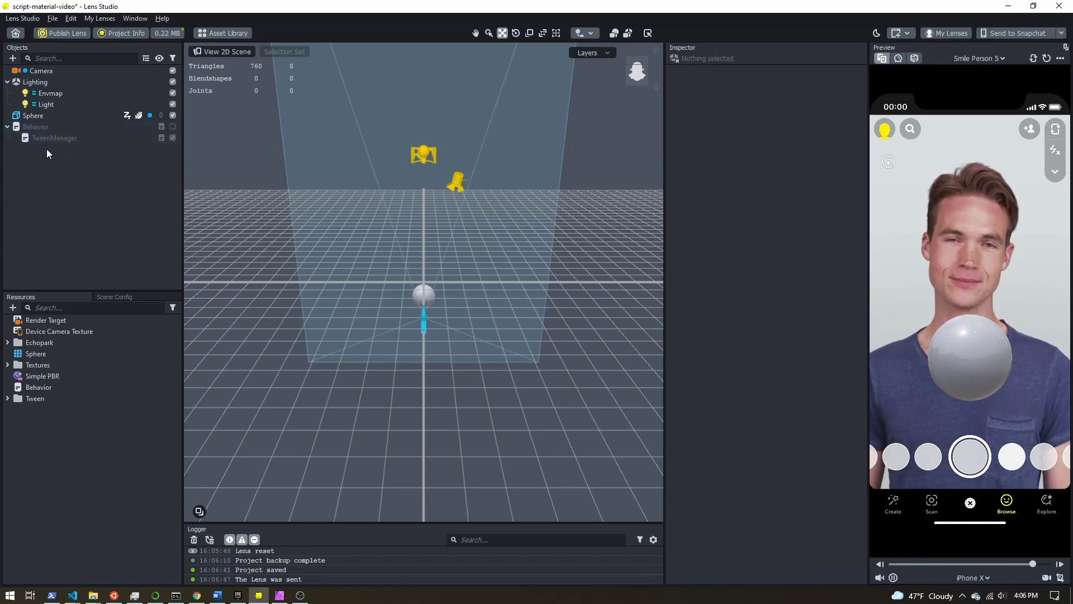
drag(41, 139, 37, 66)
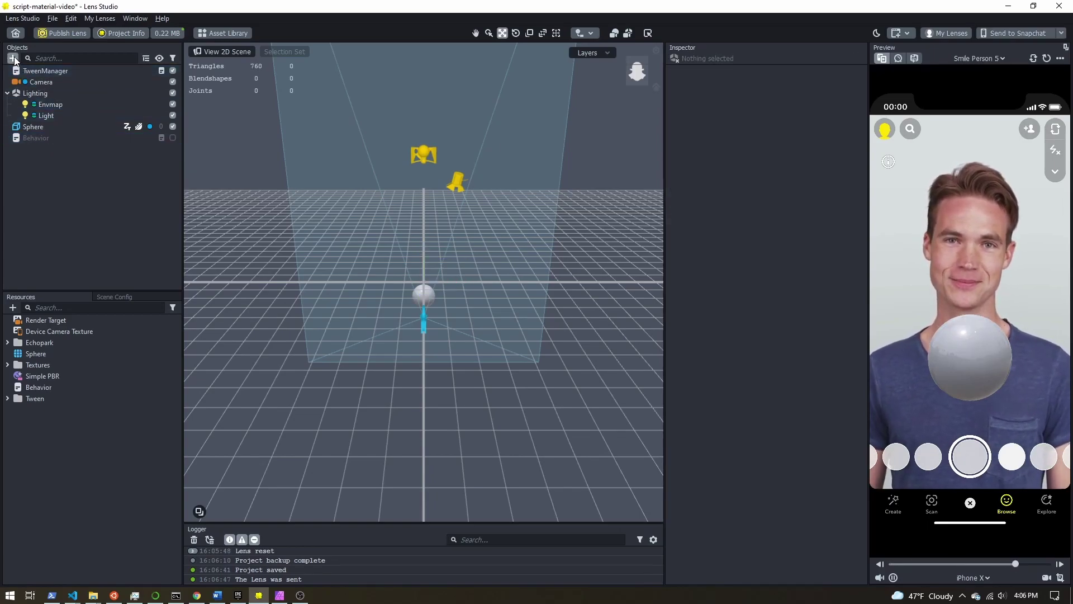
Create a new scene object and rename it 'tween scripts'
click(13, 58)
scroll(35, 128, up, 3)
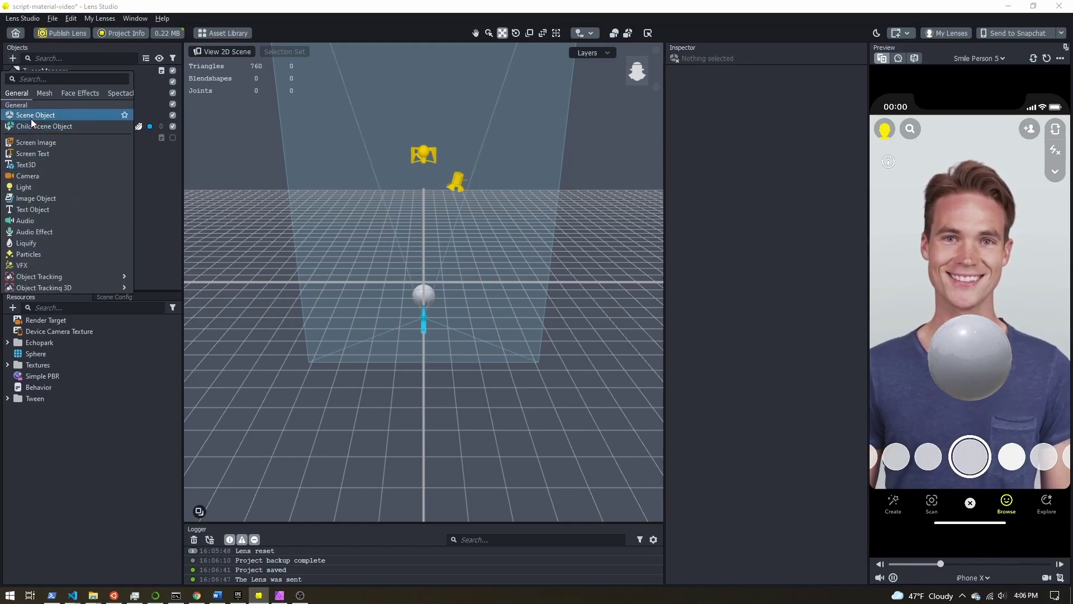
click(31, 118)
right_click(45, 149)
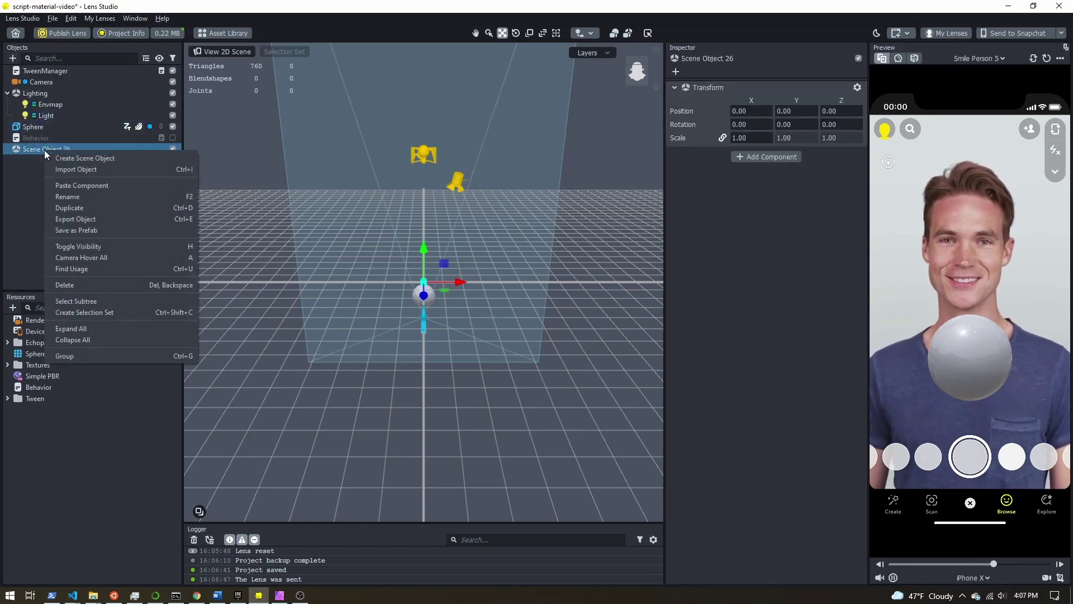
click(61, 198)
text(tween sceripts)
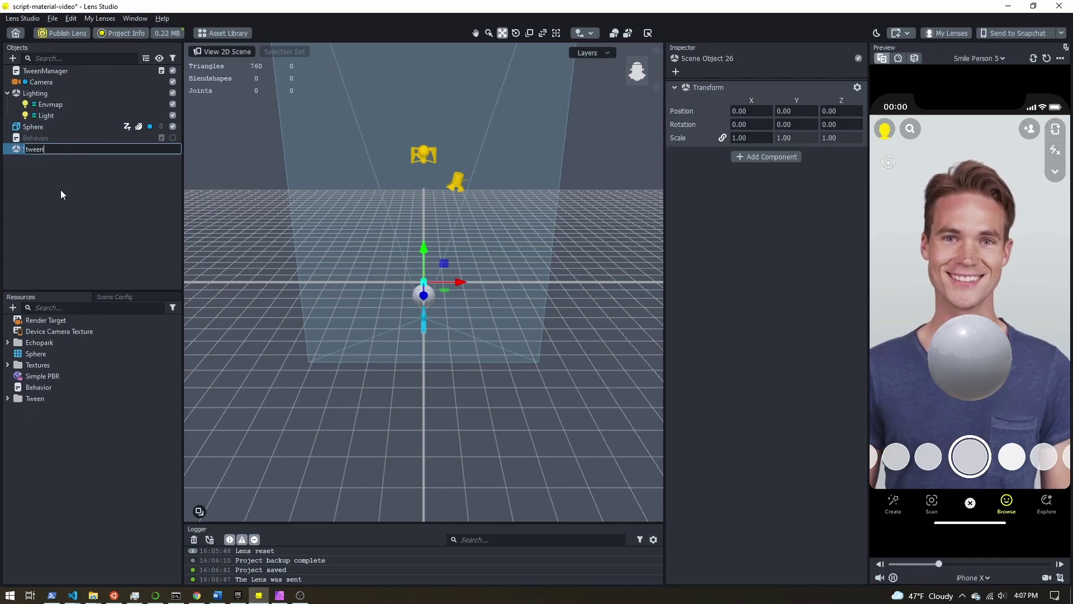
key(BackSpace)
key(BackSpace)
key(BackSpace)
key(BackSpace)
key(BackSpace)
key(BackSpace)
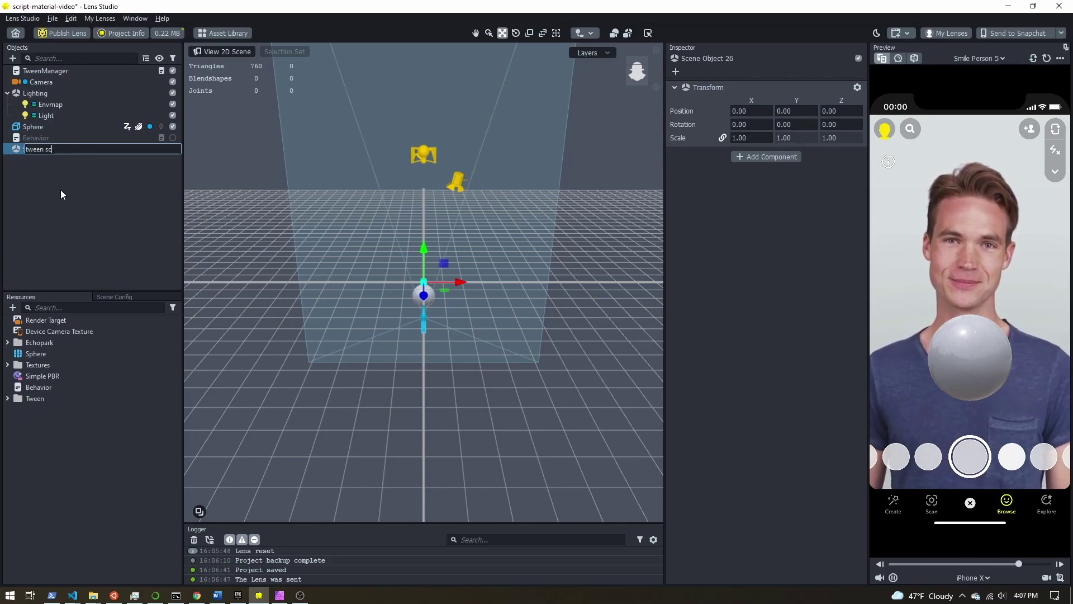
text(ripts)
key(Return)
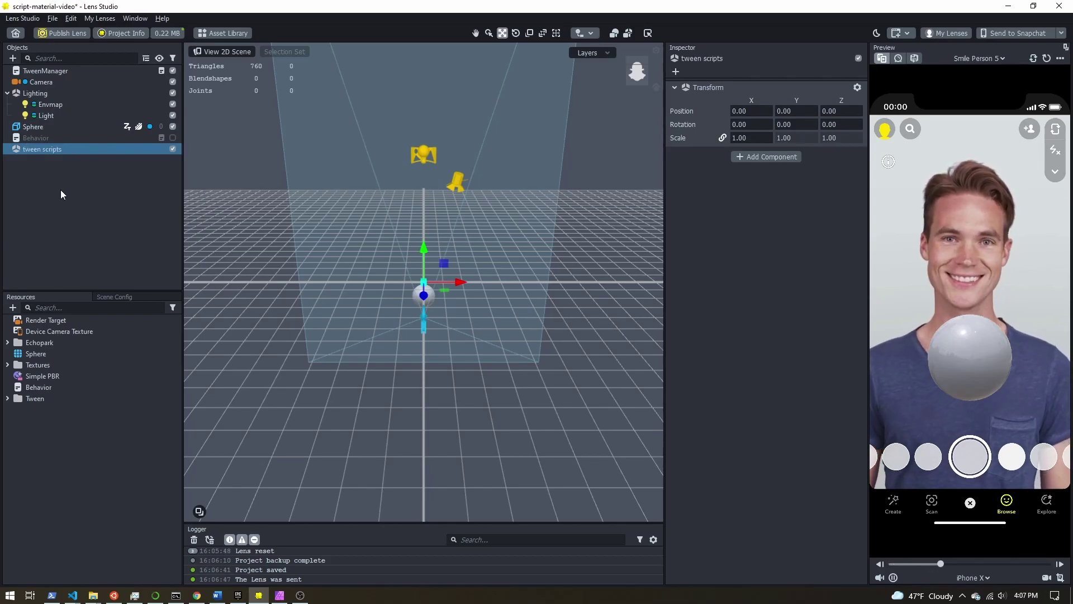
click(47, 151)
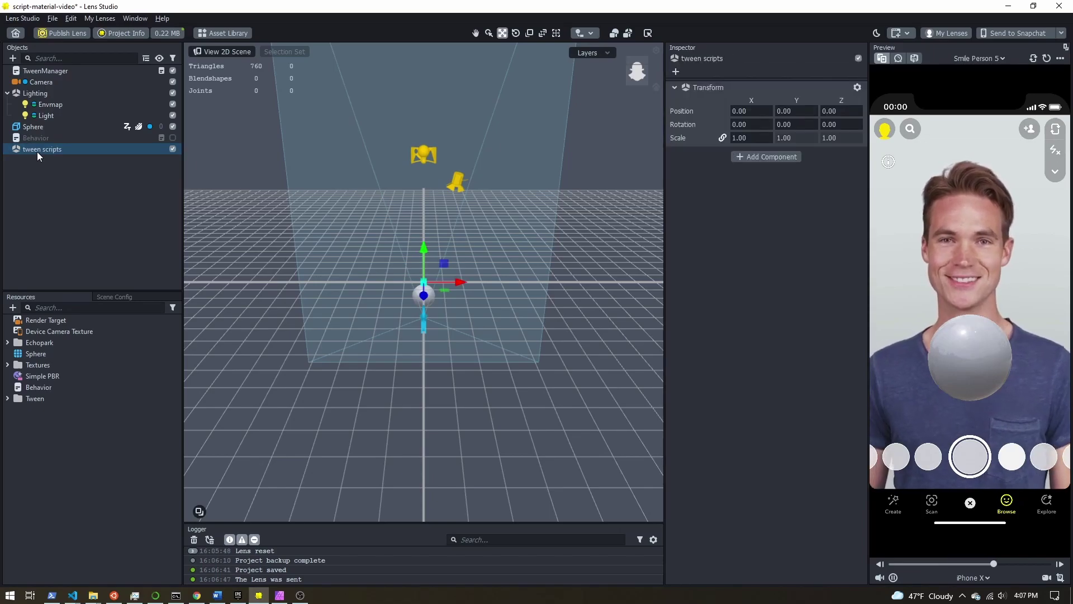
Add a Script component to tween scripts using Tween > TweenTypes > TweenValue
click(763, 156)
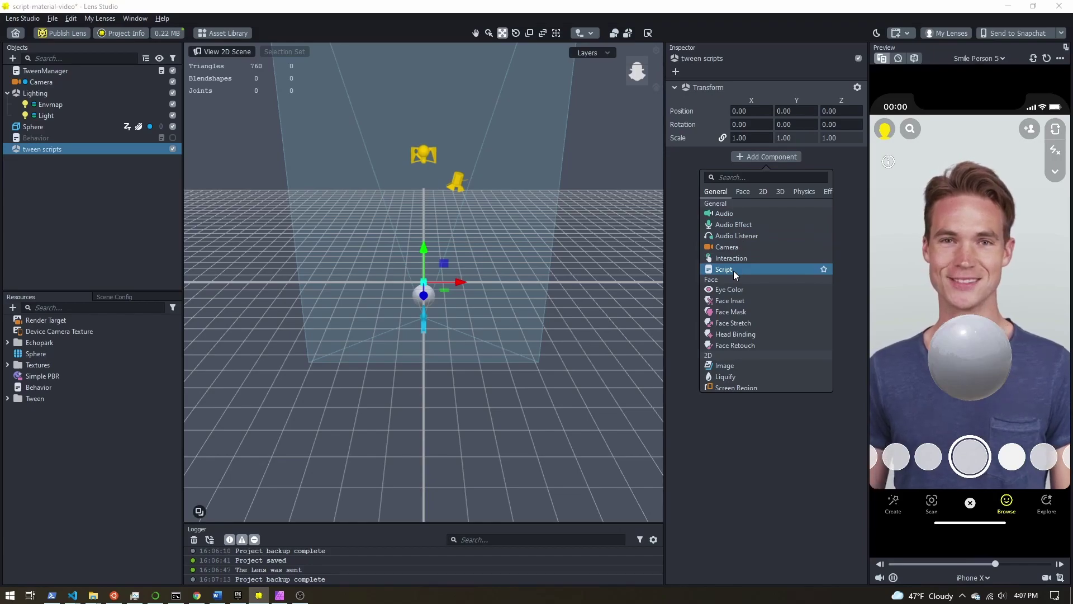
click(727, 270)
click(766, 171)
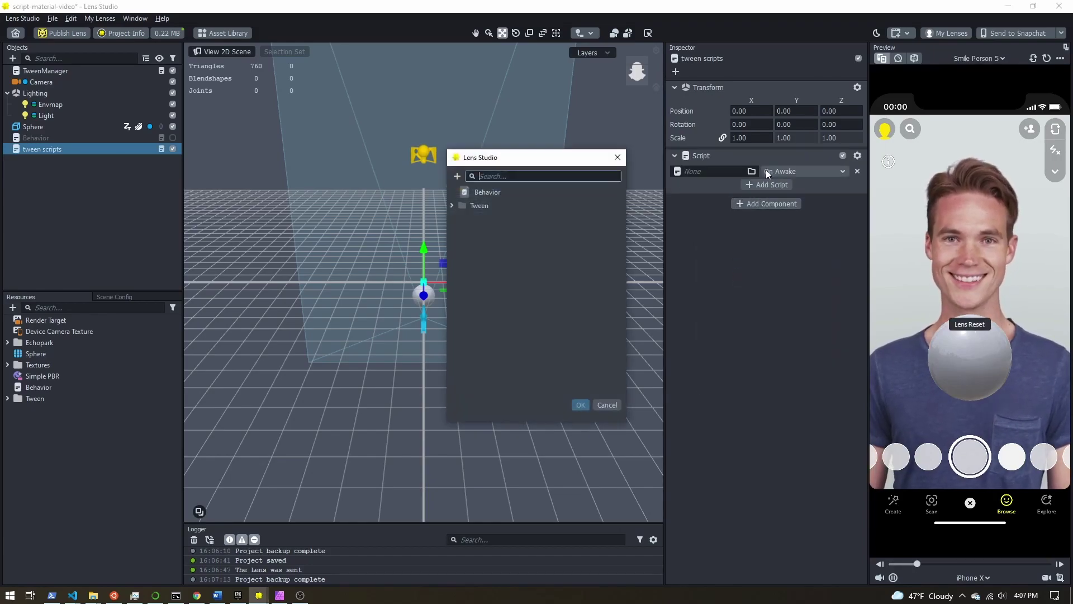
click(451, 205)
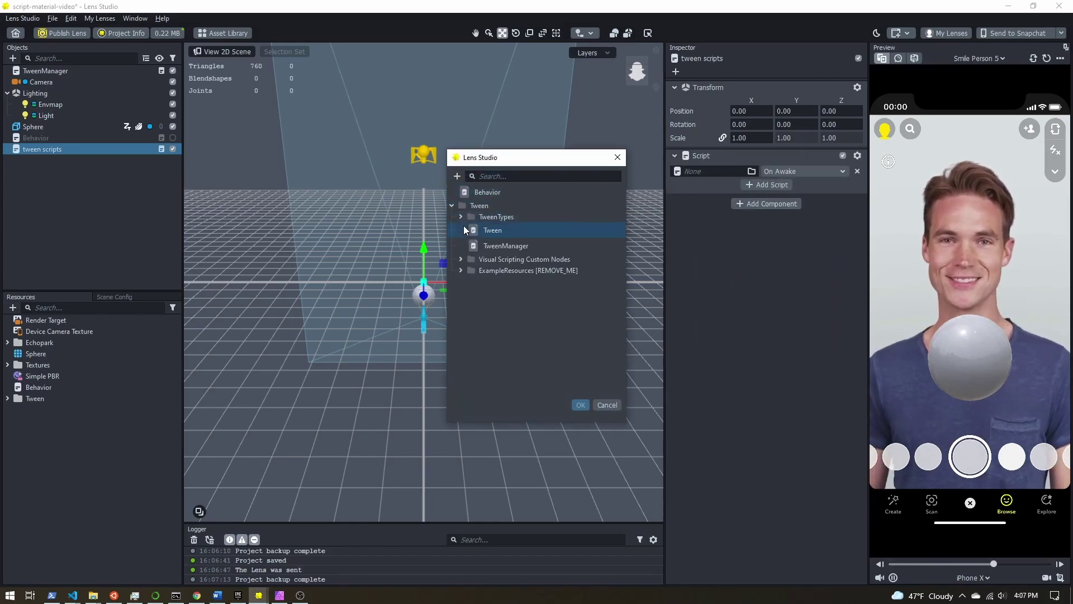
click(462, 217)
double_click(506, 247)
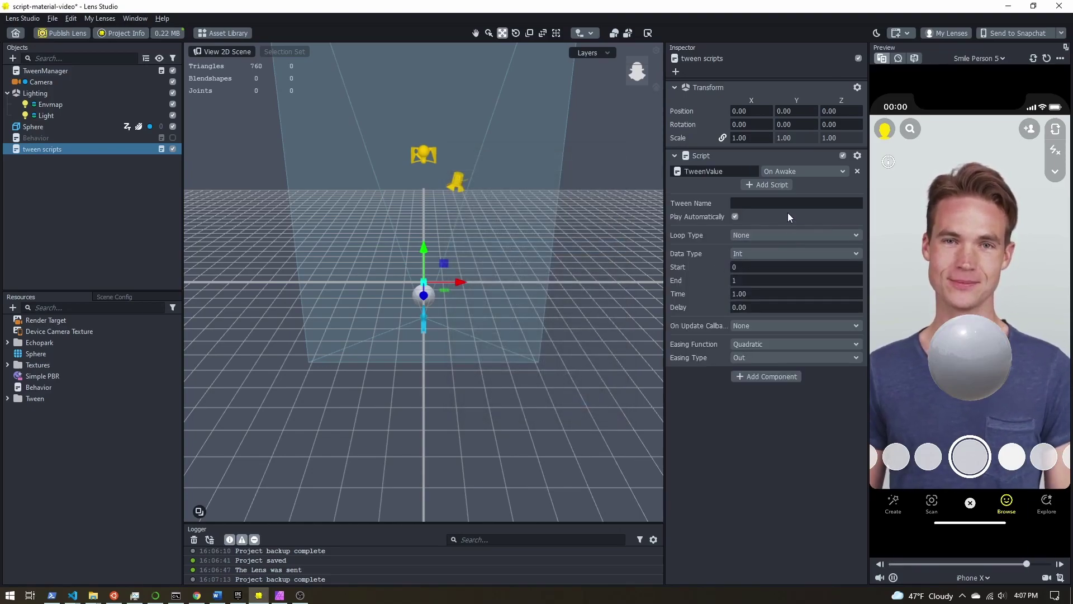
Set the tween Loop Type to Ping Pong, then try Simple PBR's Metallic slider and return it to 0
click(766, 232)
click(765, 260)
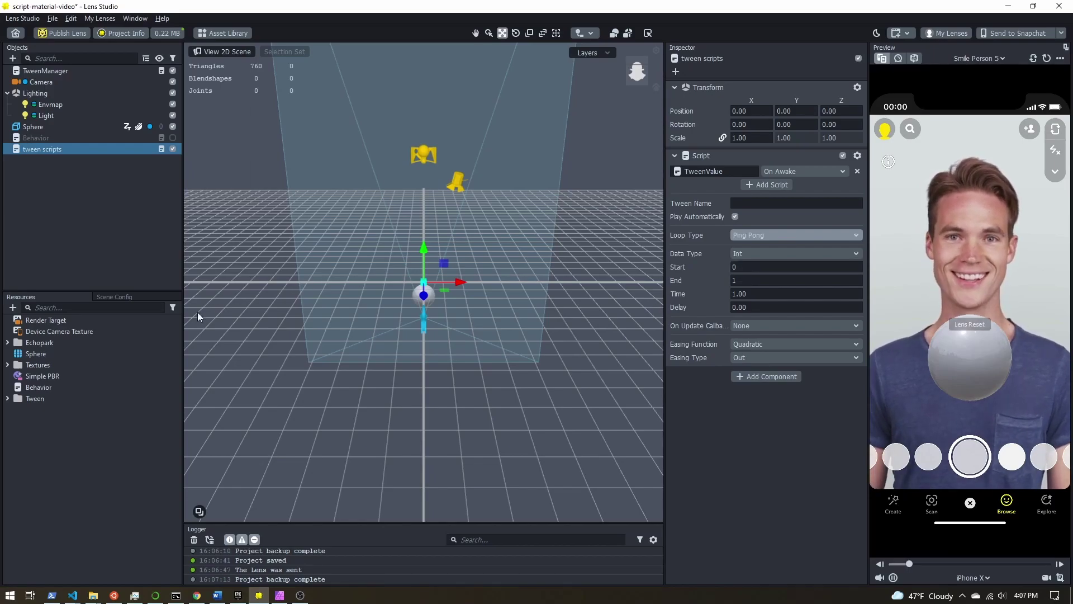
click(87, 374)
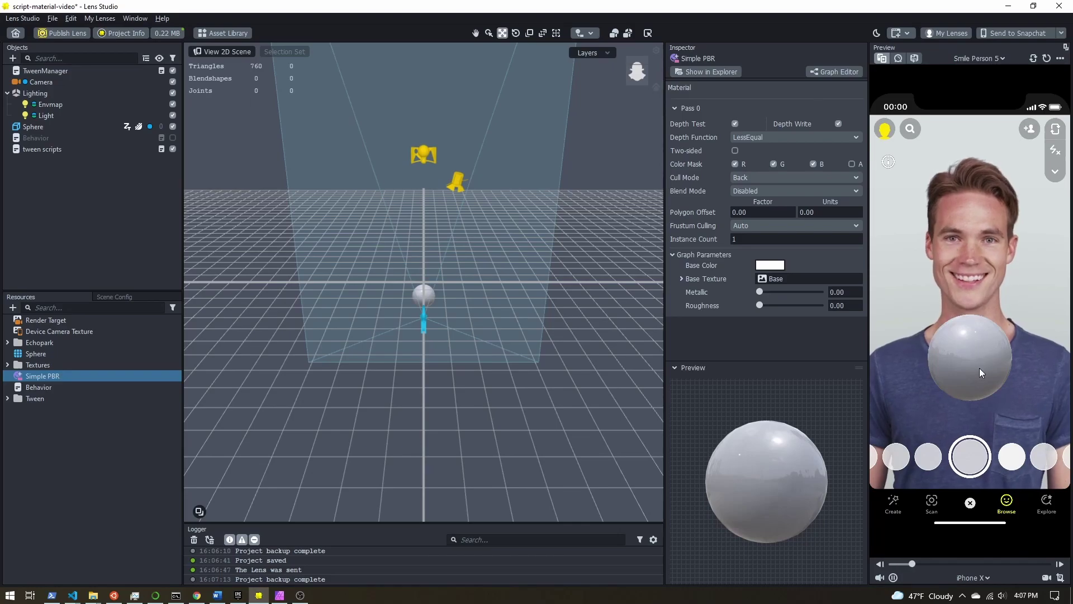
drag(759, 292, 821, 291)
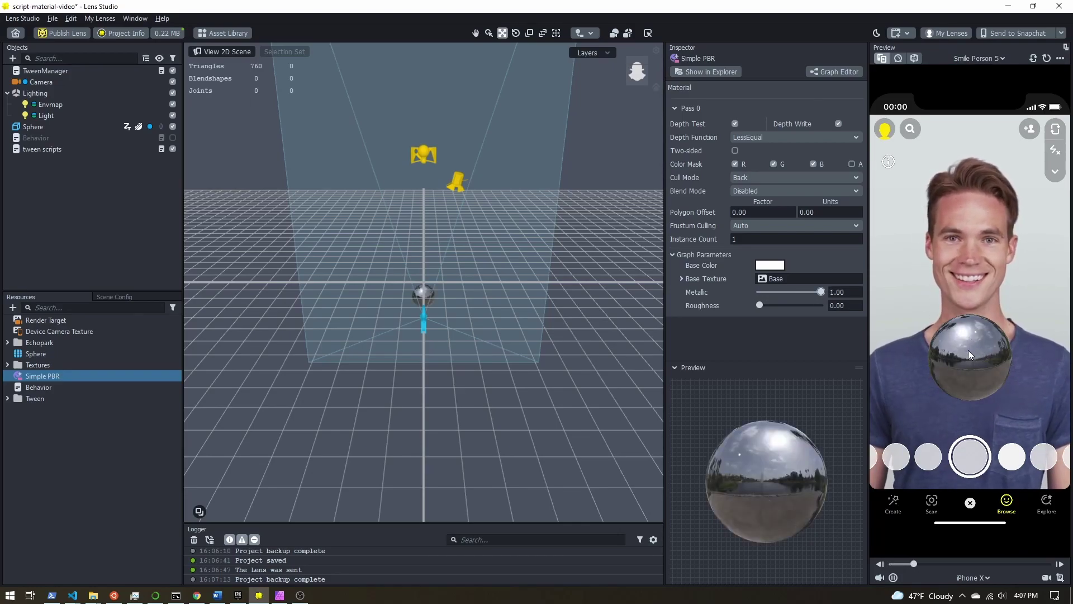
drag(819, 292, 750, 290)
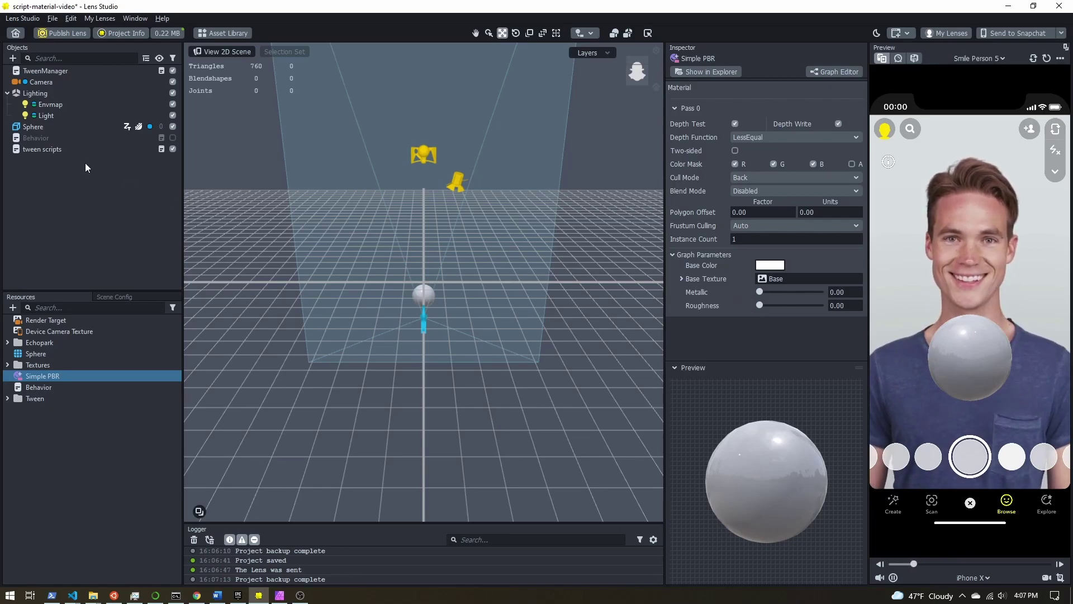
Change the TweenValue data type to Float with In / Out easing
click(74, 150)
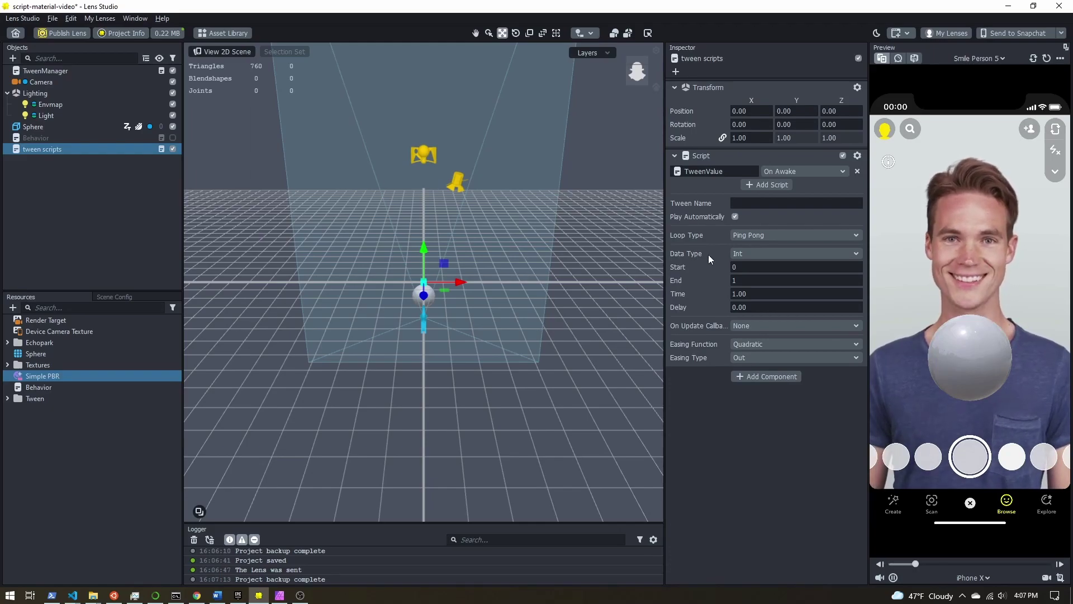
click(754, 259)
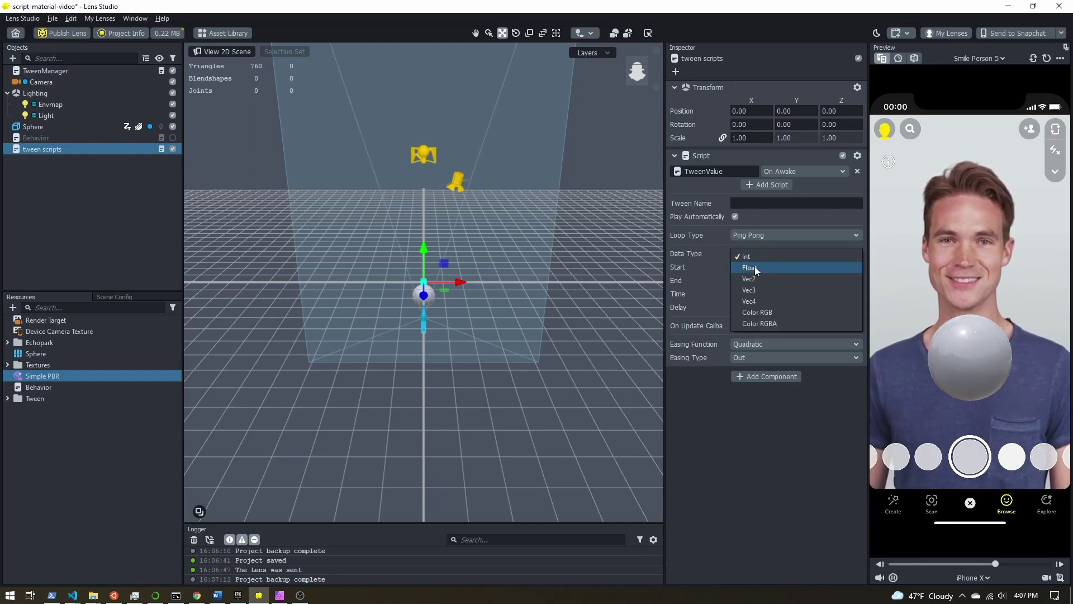
click(756, 268)
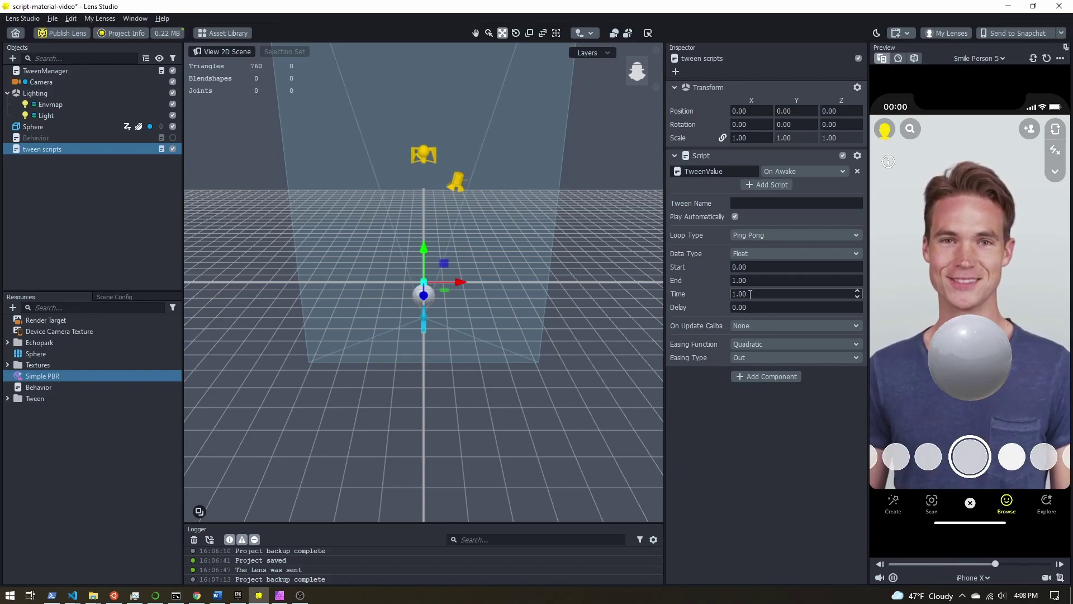
click(749, 358)
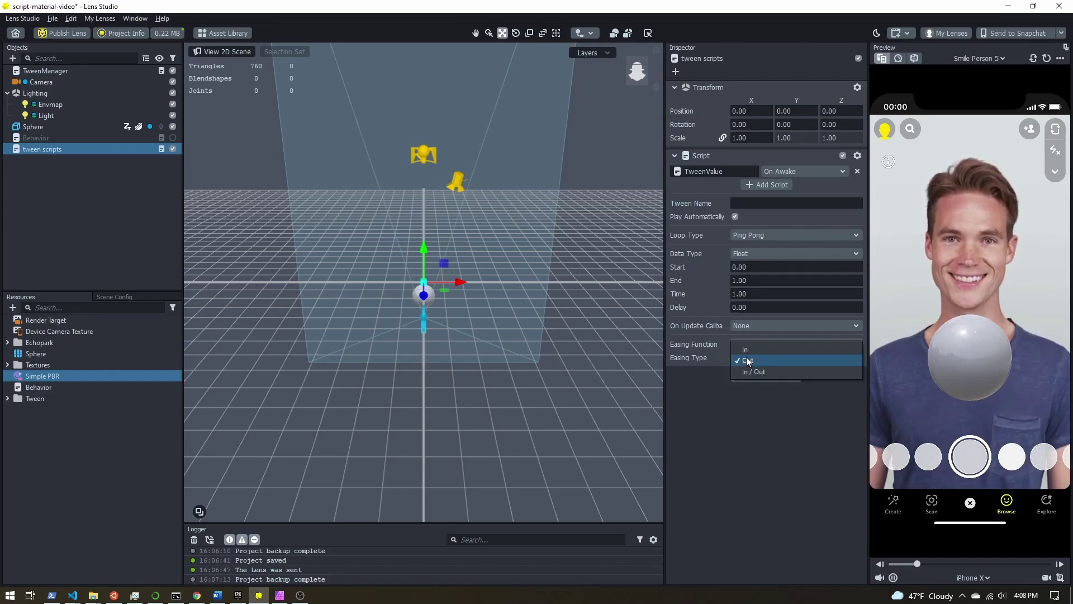
click(755, 372)
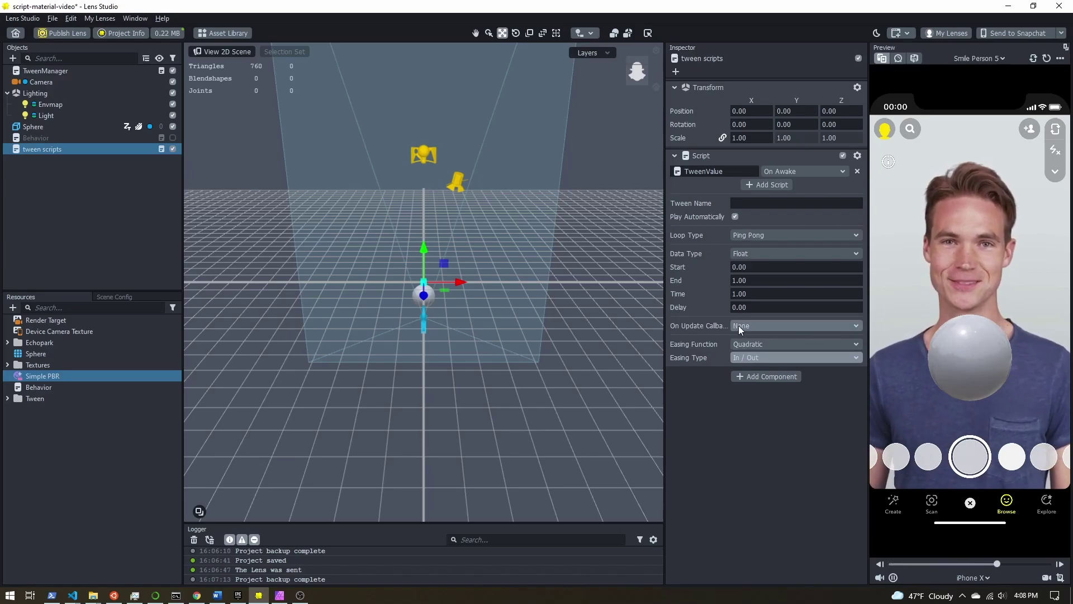
Make the tween drive the Simple PBR material's metallic property
click(760, 326)
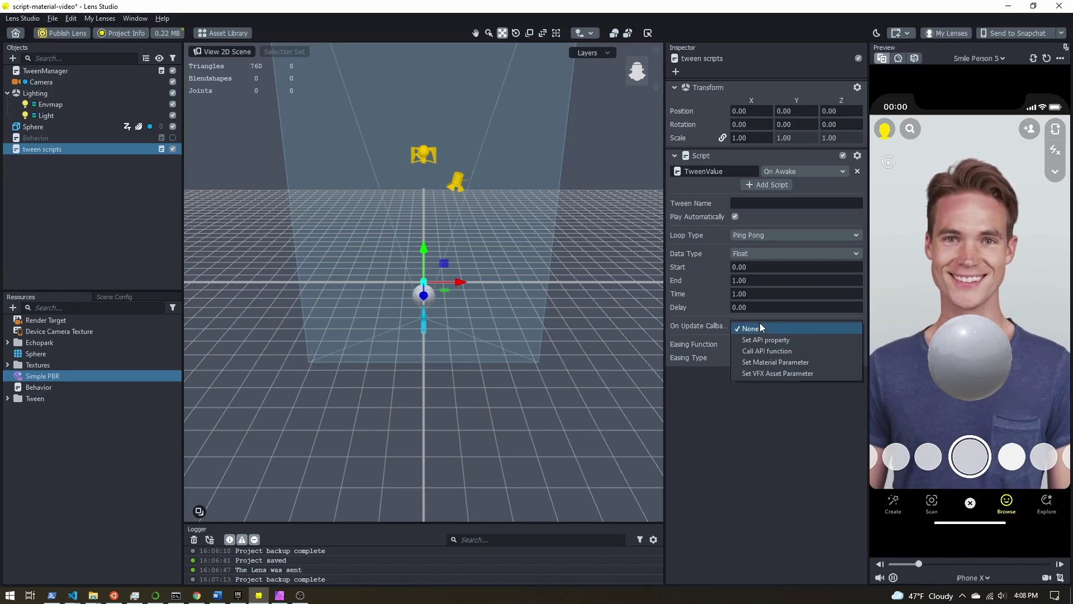
click(762, 362)
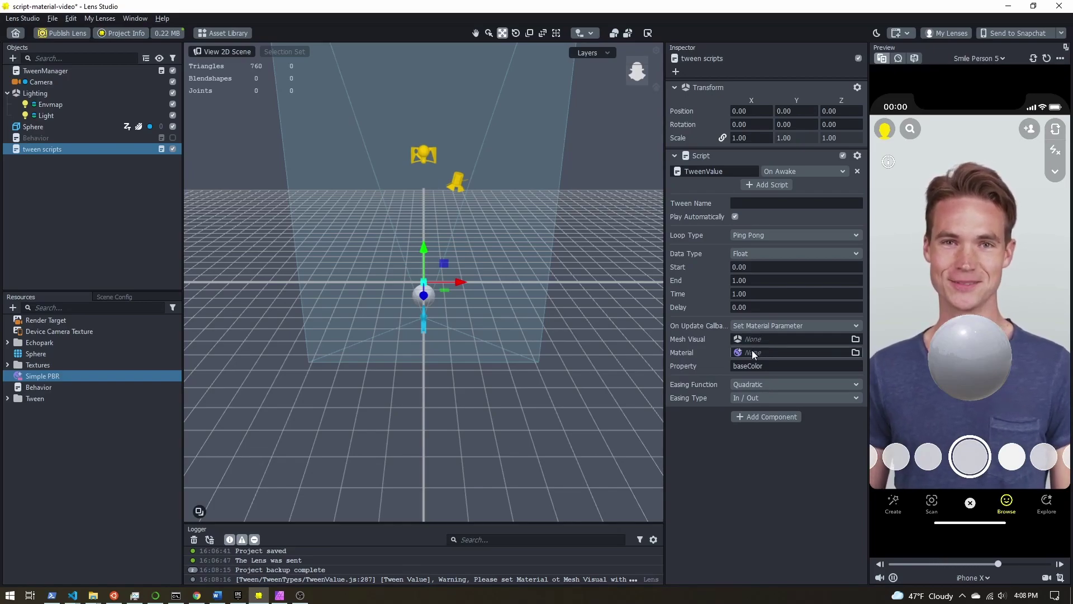
click(757, 353)
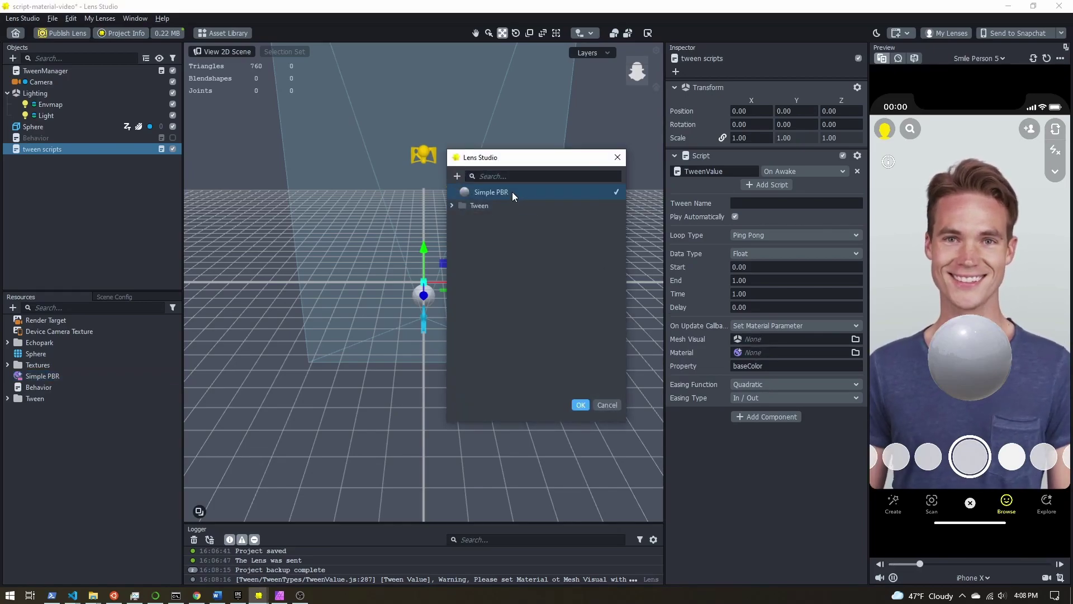
double_click(511, 192)
double_click(761, 366)
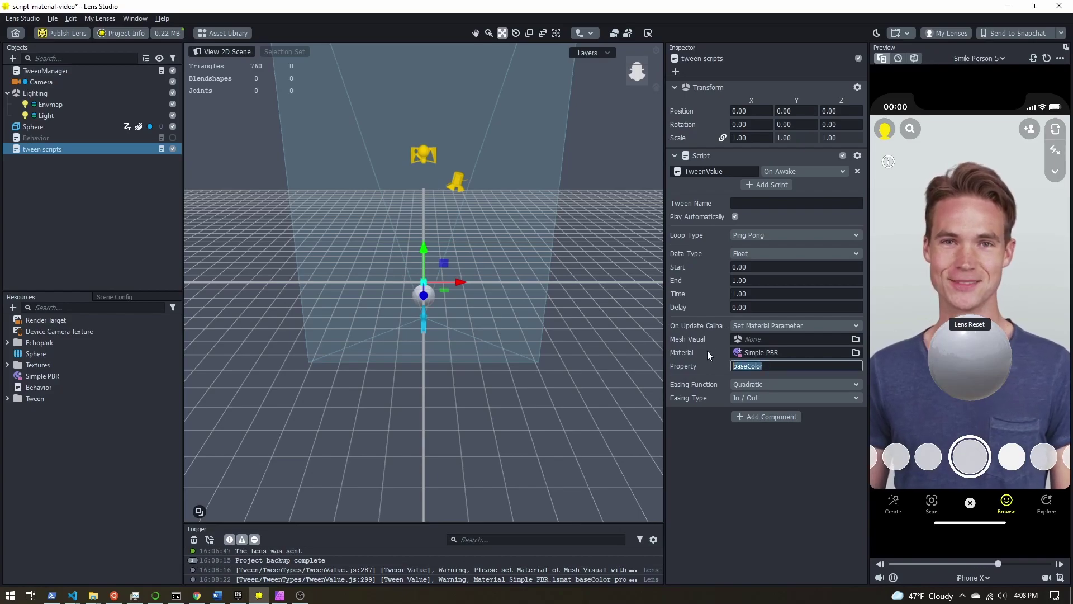
text(metallic)
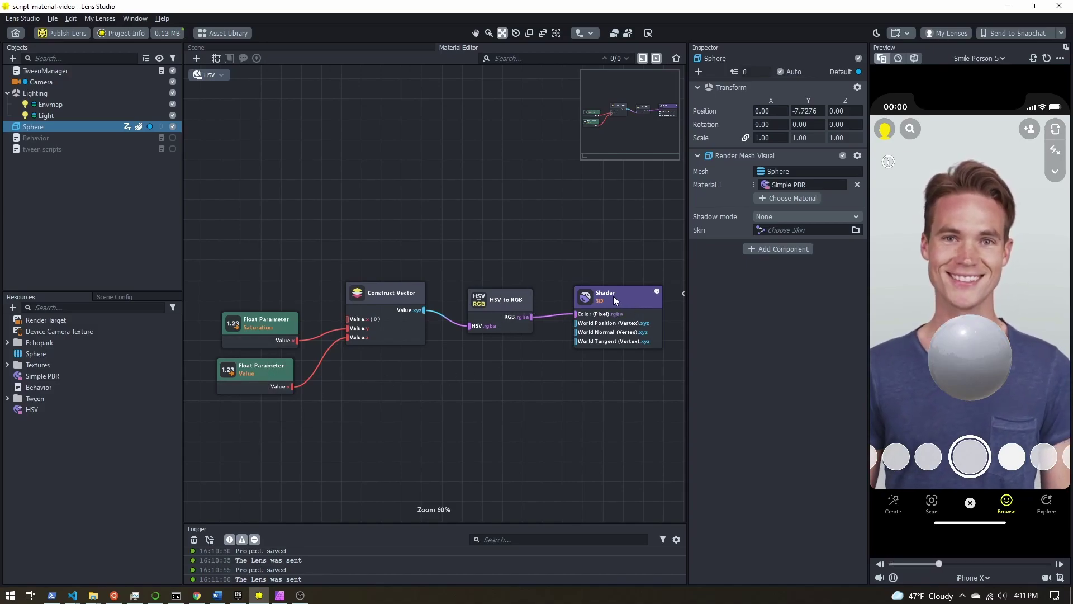
Apply the HSV material to the sphere, then adjust Saturation in HSV's settings
click(781, 184)
double_click(498, 216)
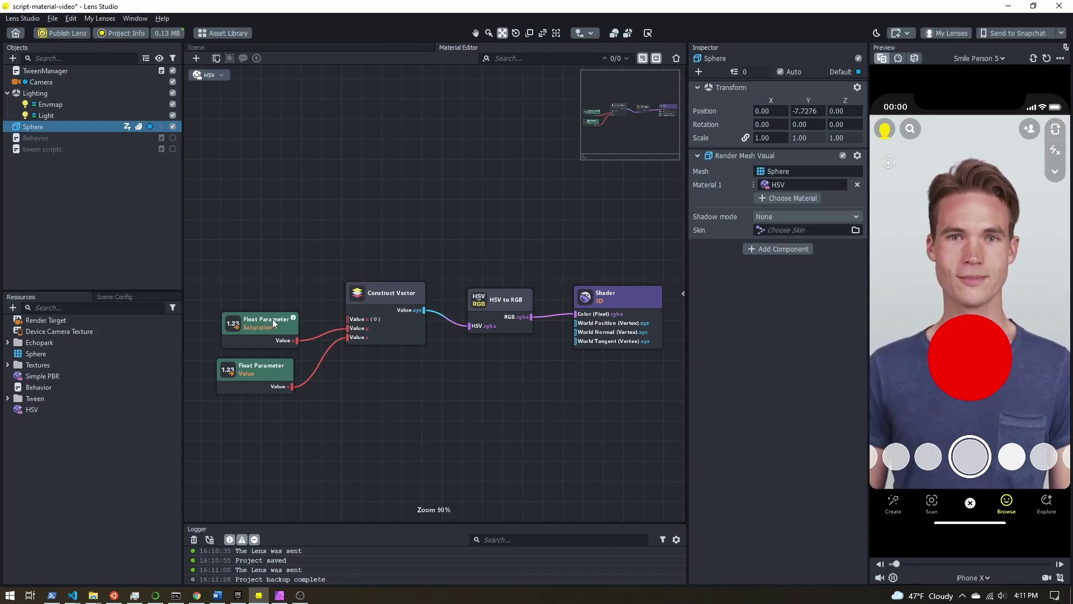
click(39, 411)
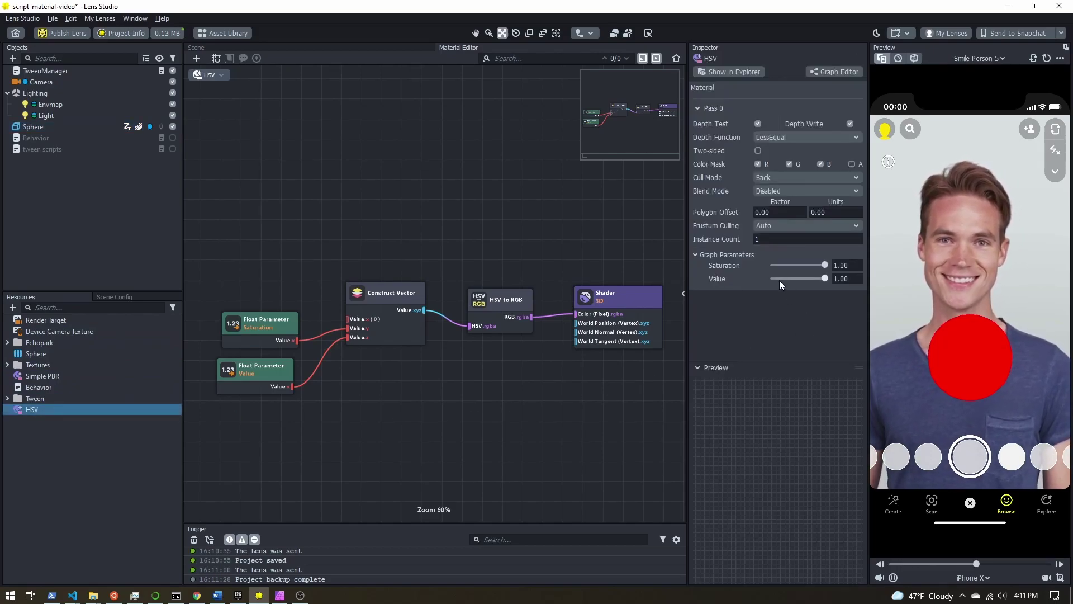
mouse_move(824, 265)
mouse_down()
mouse_move(784, 269)
mouse_move(841, 267)
mouse_up()
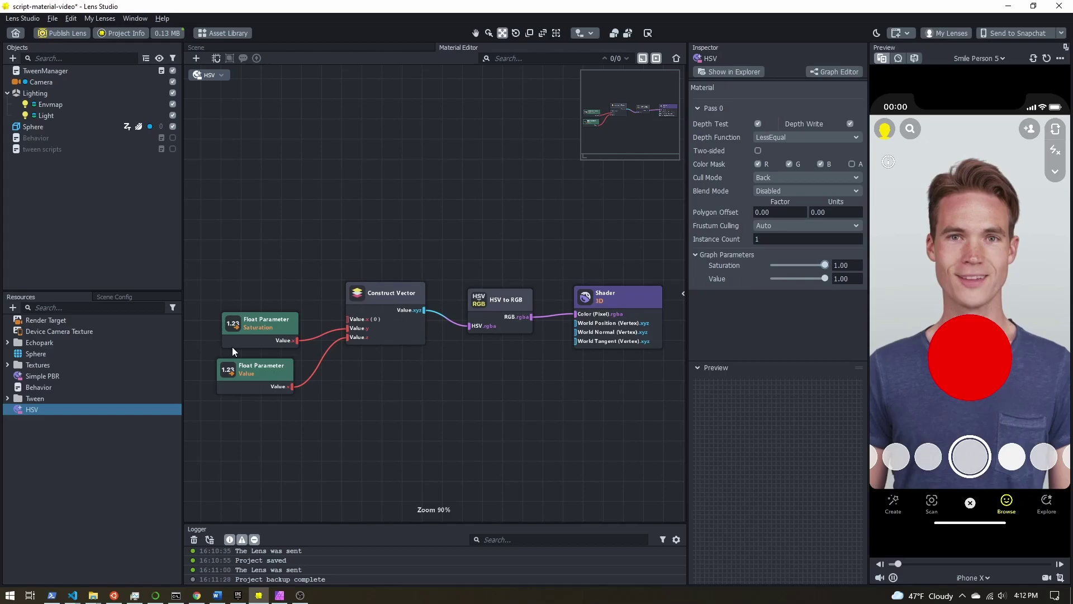
Add a Custom Float parameter node to the HSV graph beside the others, then save
click(247, 323)
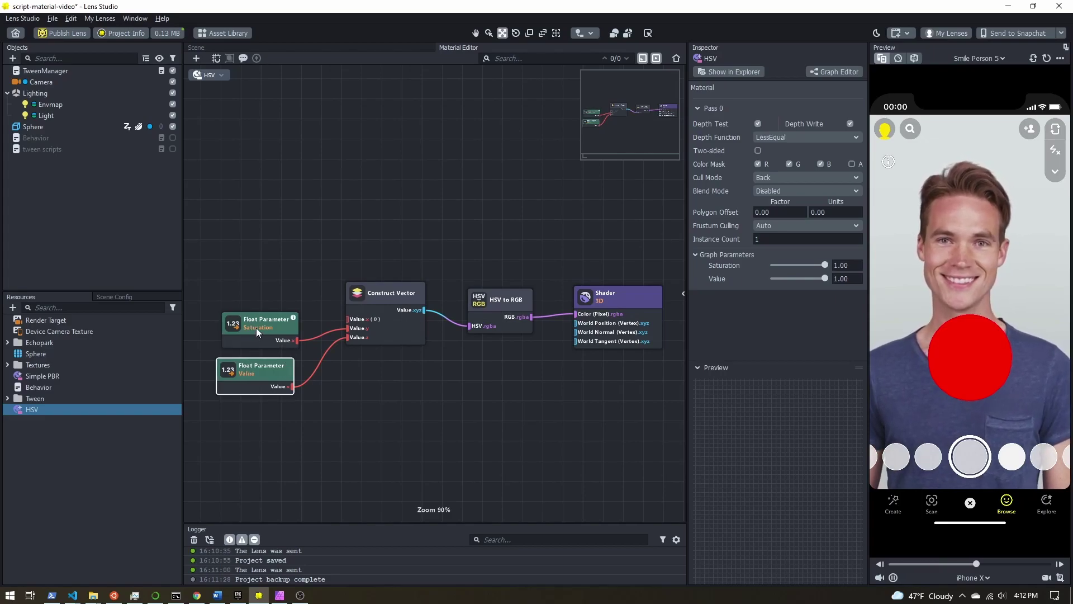
right_click(261, 230)
click(276, 239)
text(float)
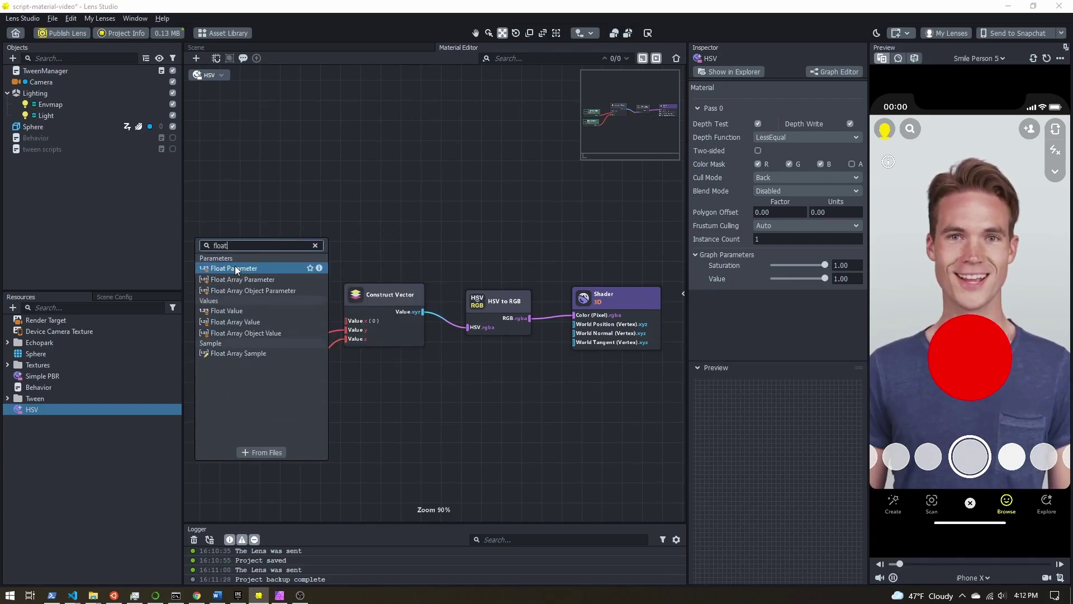
key(Escape)
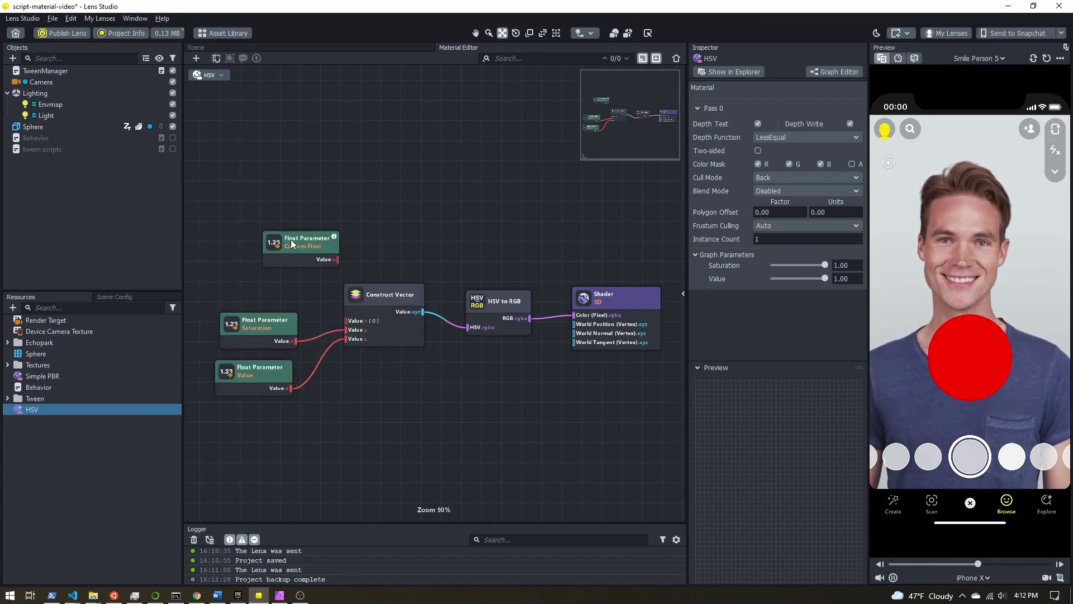
drag(294, 238, 346, 315)
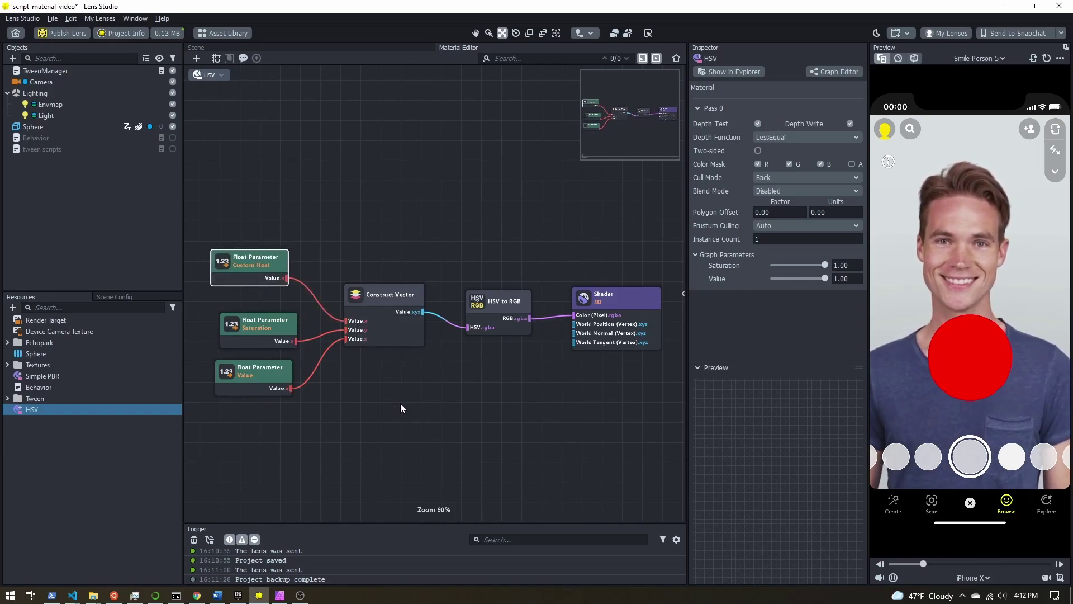
key(ctrl+s)
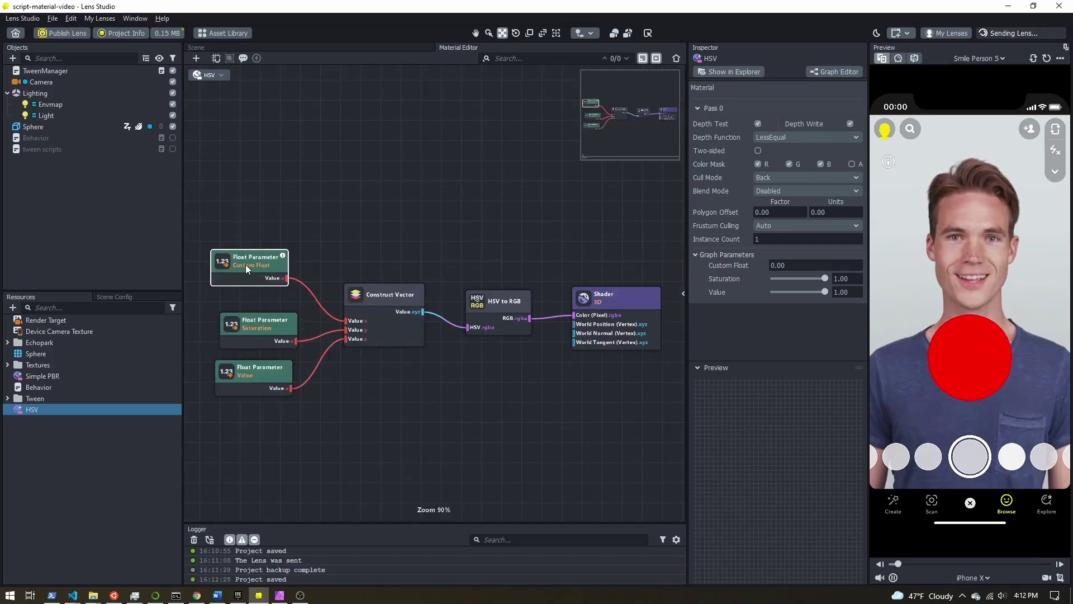
Title the parameter 'Hue' with script name 'hue', enable Max and Min limits, and test its value
click(683, 294)
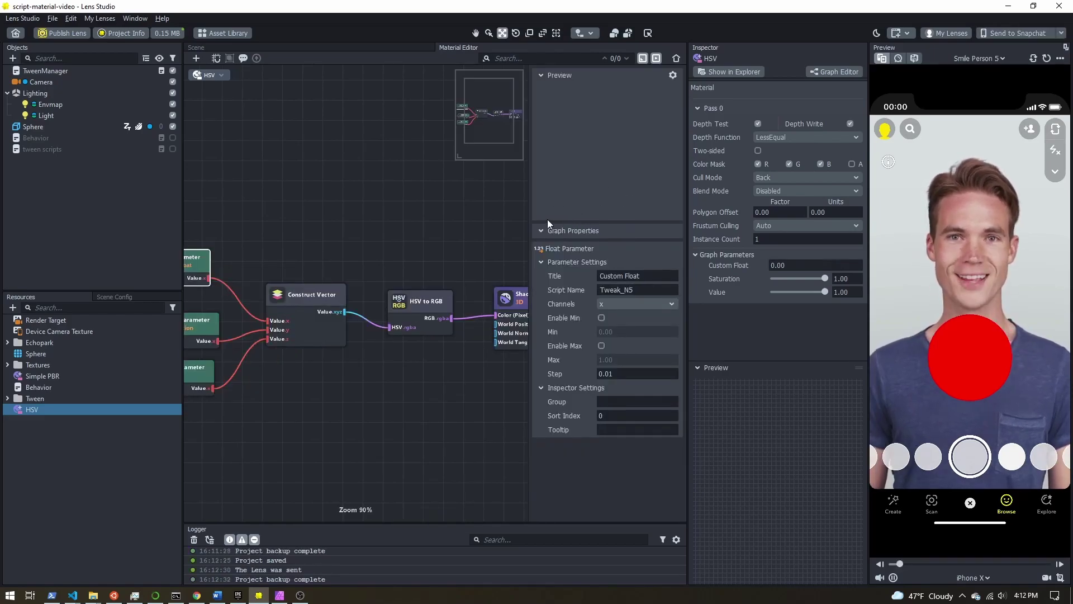
drag(527, 214, 637, 215)
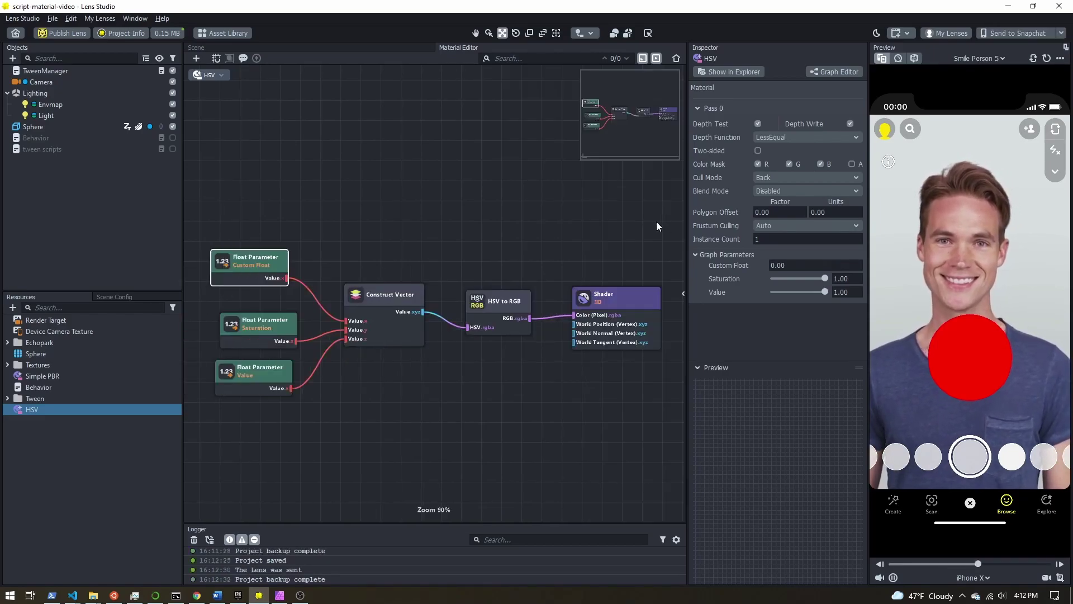
click(682, 294)
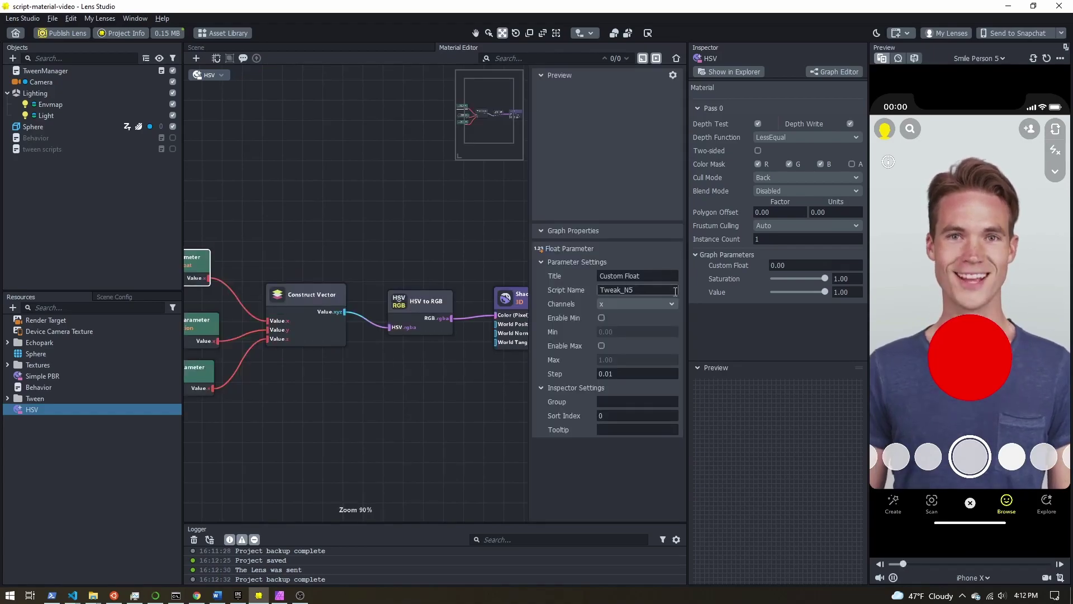
text(Hue)
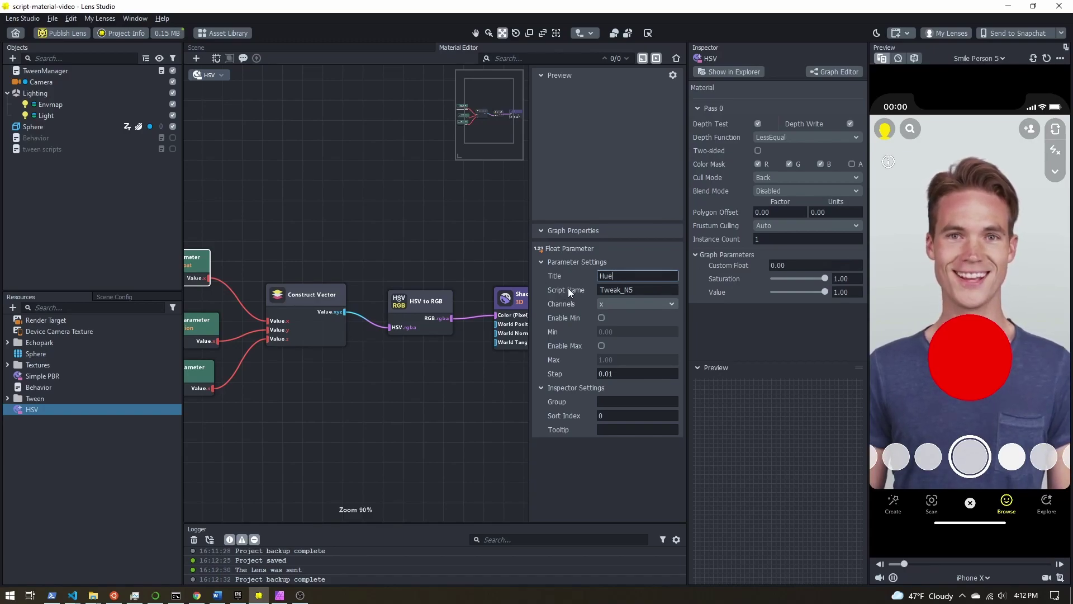
click(600, 289)
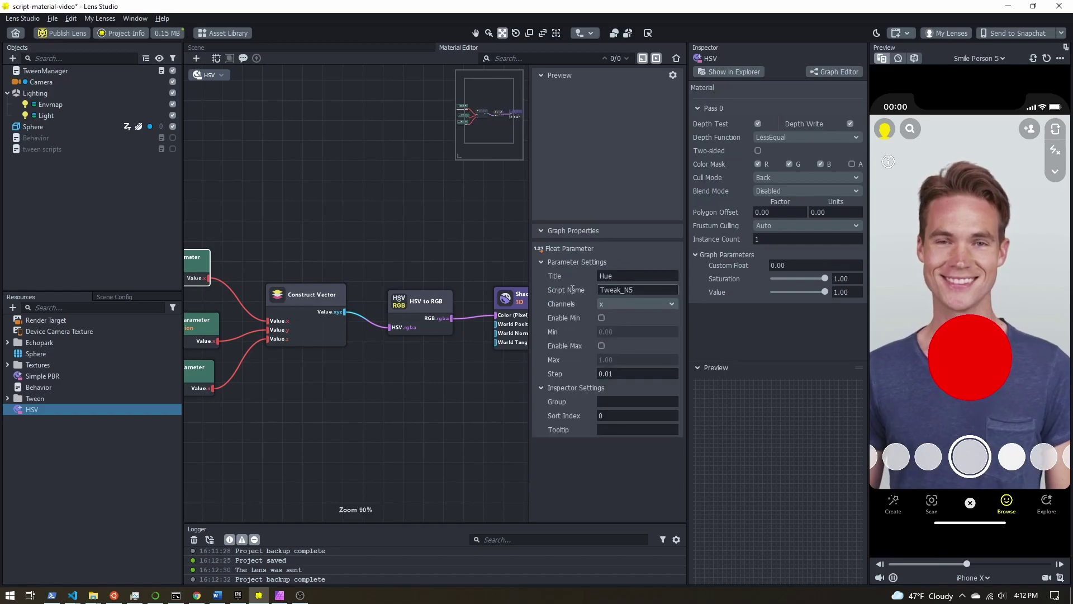
drag(622, 290, 595, 291)
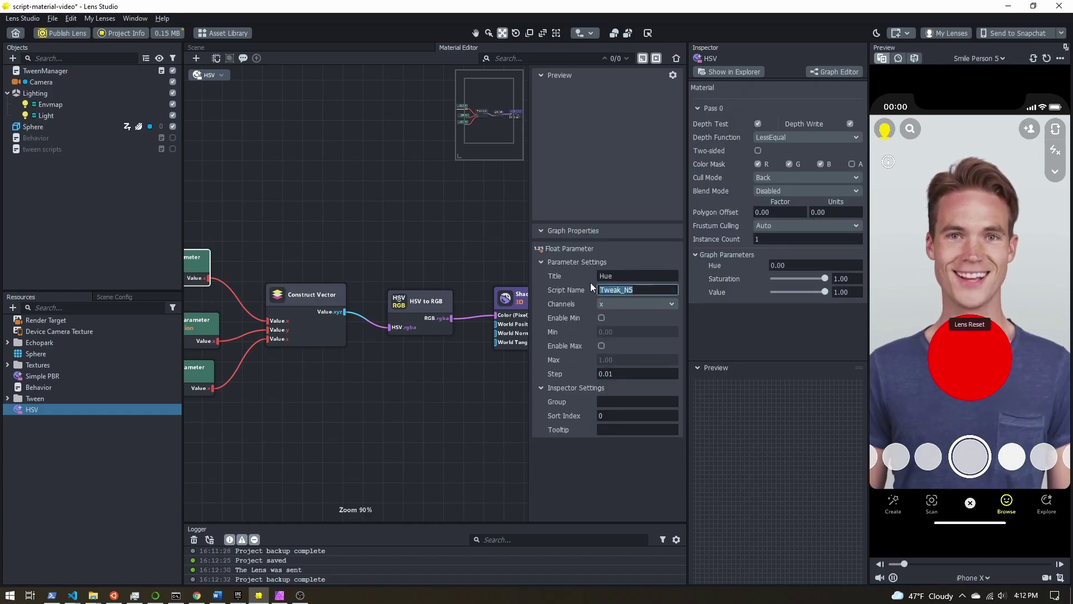
text(hue)
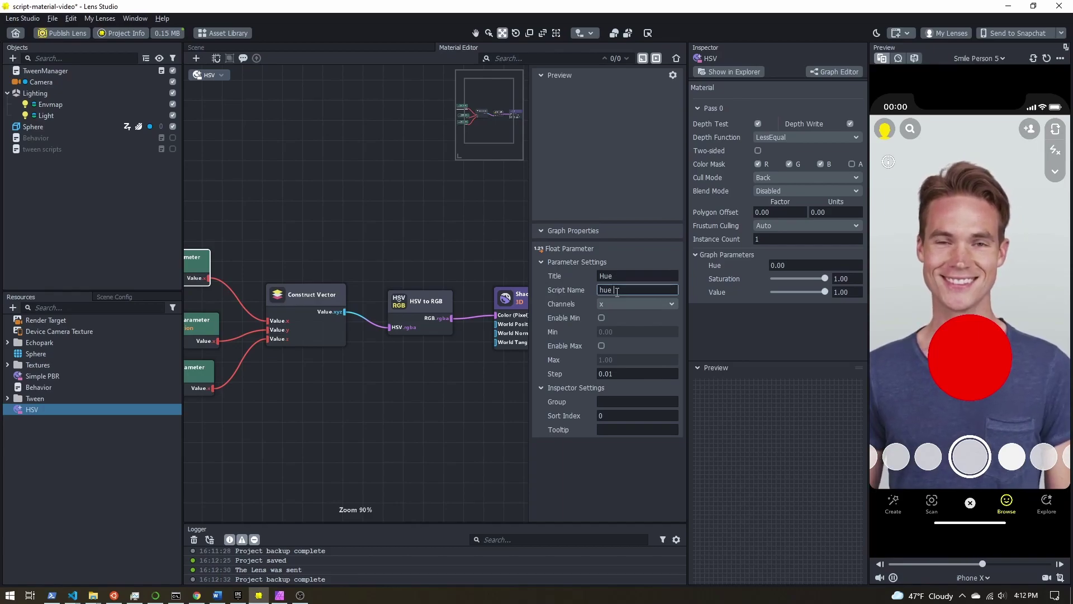
text( asdf)
key(BackSpace)
key(BackSpace)
key(BackSpace)
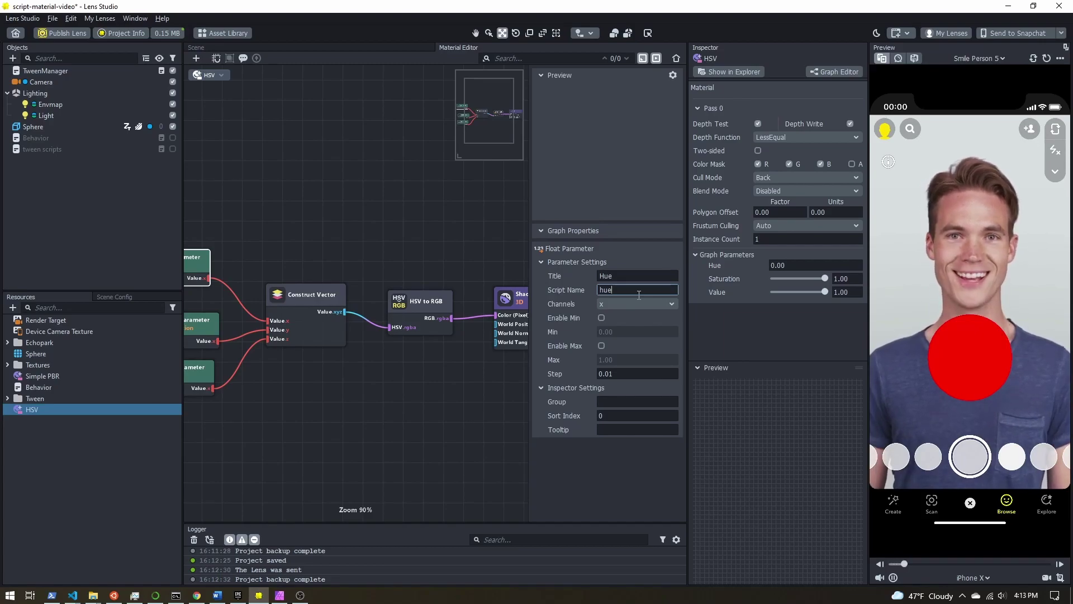
click(603, 345)
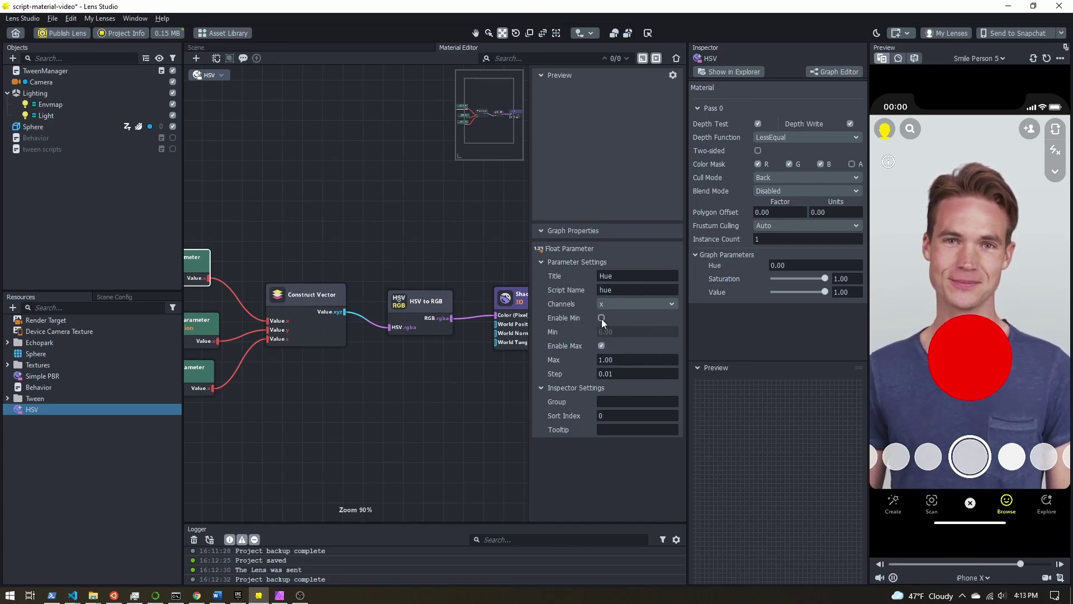
click(601, 318)
mouse_move(773, 264)
mouse_down()
mouse_move(824, 260)
mouse_move(773, 266)
mouse_up()
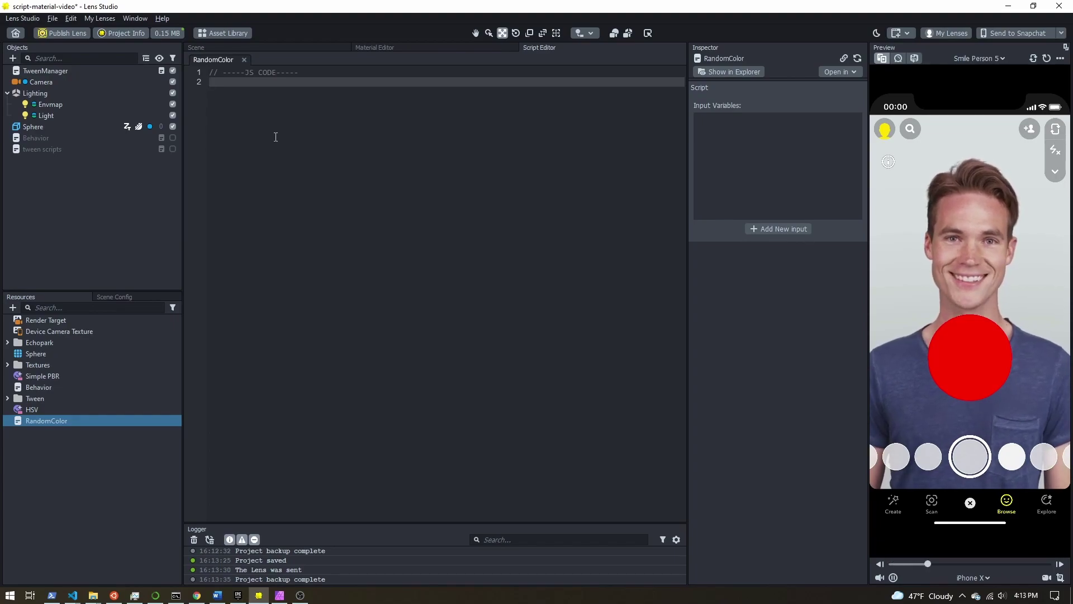
Declare a Material input 'mat' and bind a function to the TapEvent in RandomColor
text(// @)
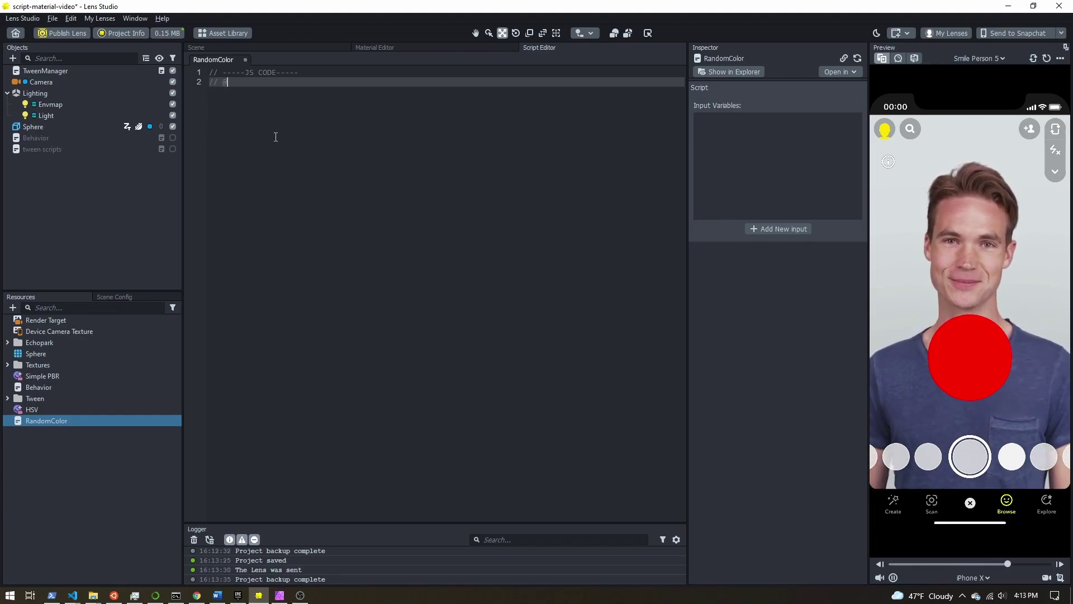
text(input Asset.)
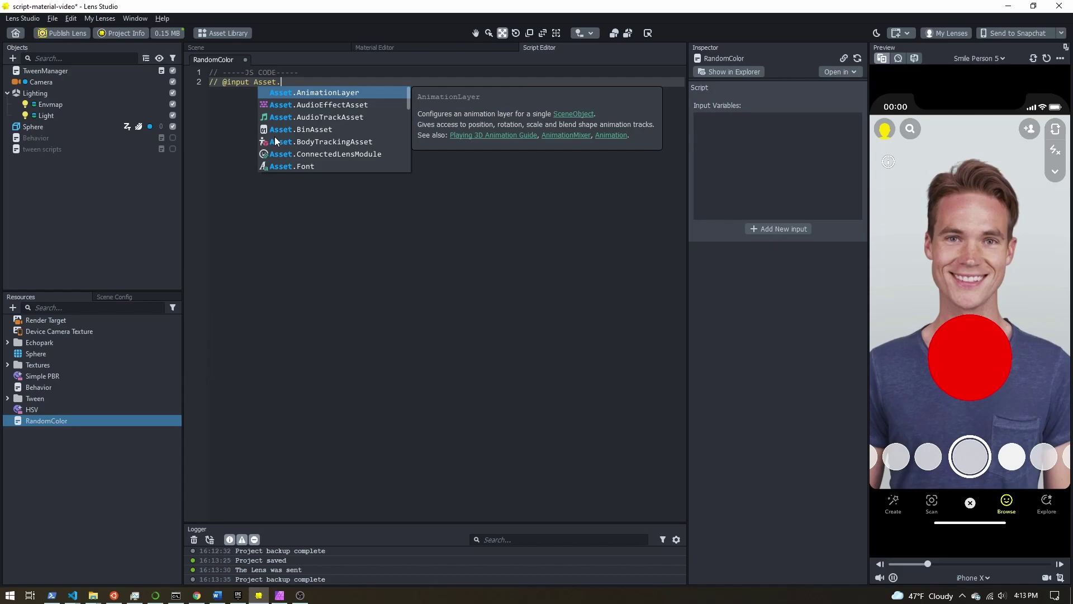
text(Material mat)
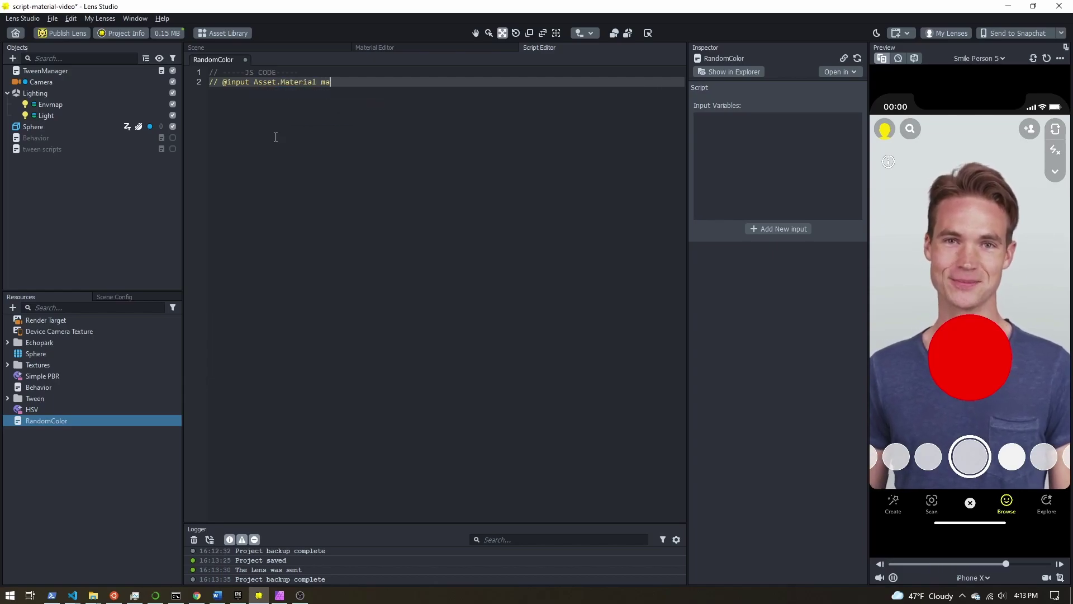
key(Return)
key(Return)
text(script.create)
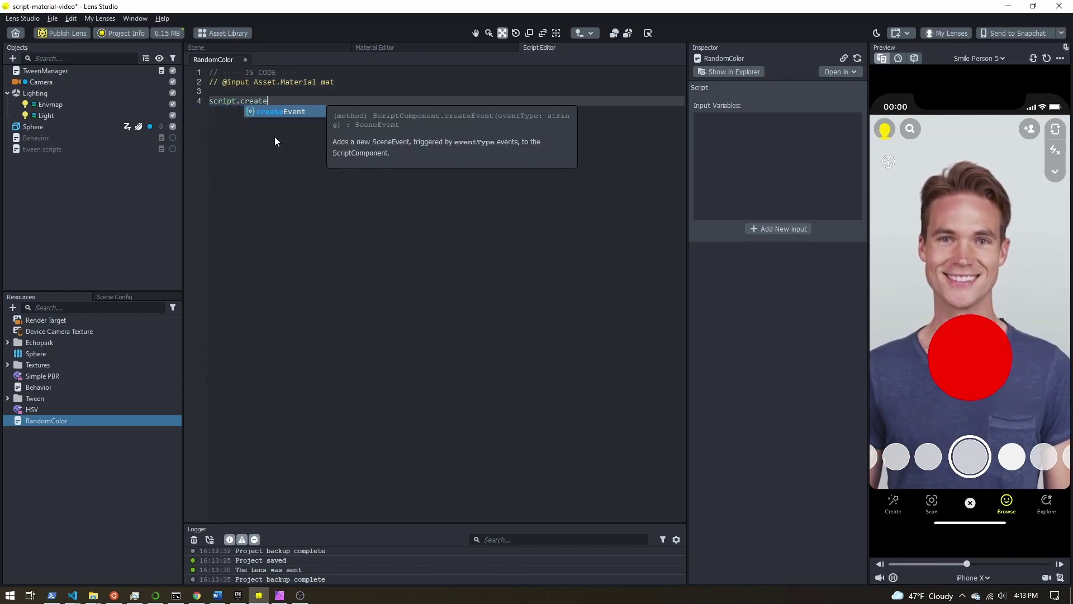
key(Return)
text(()
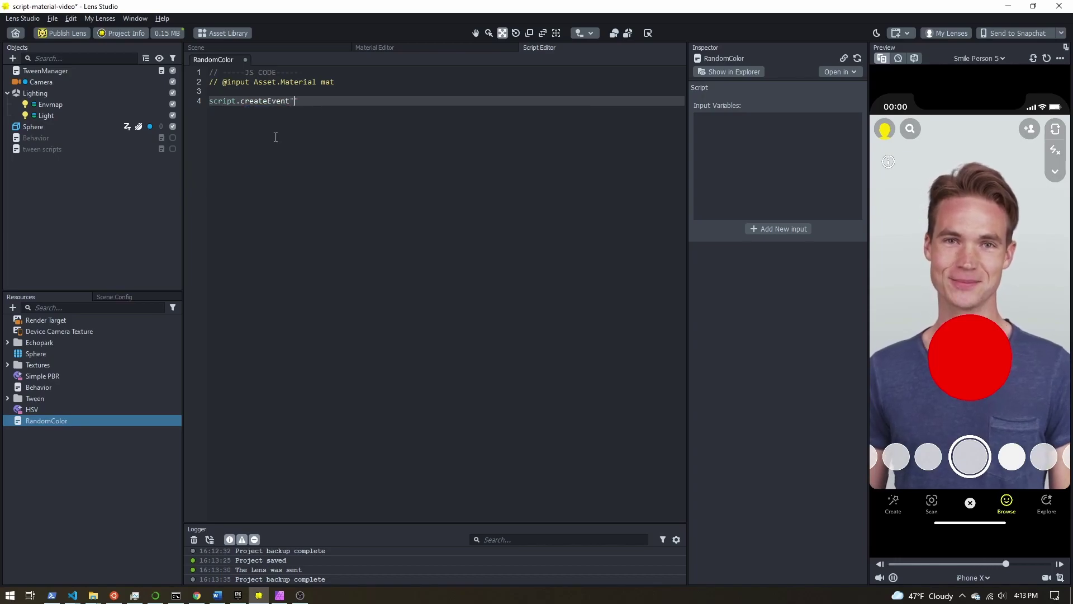
text("T)
key(Return)
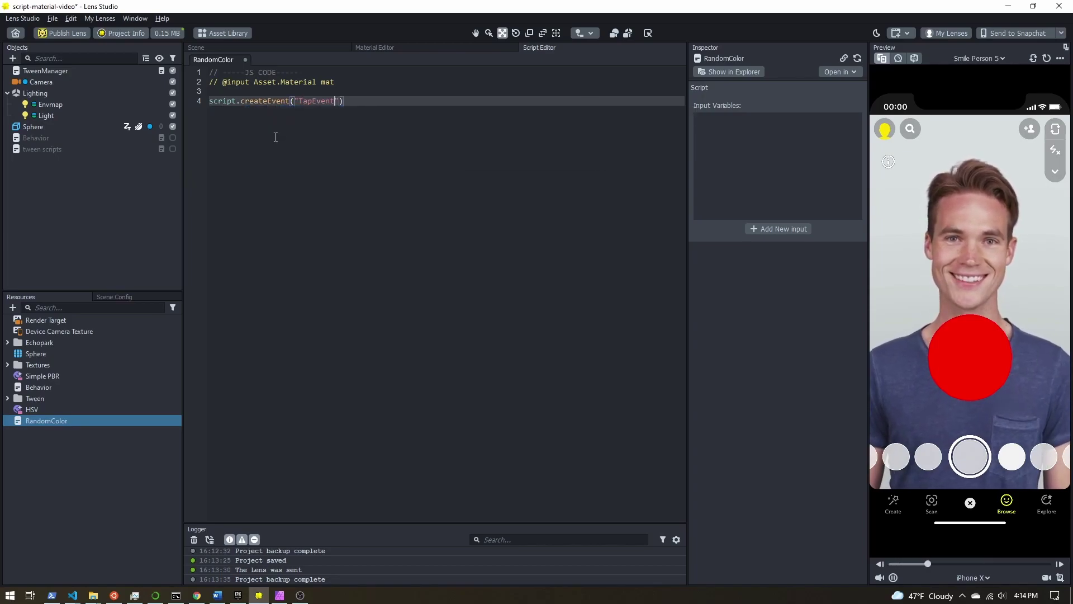
text().bind(function)
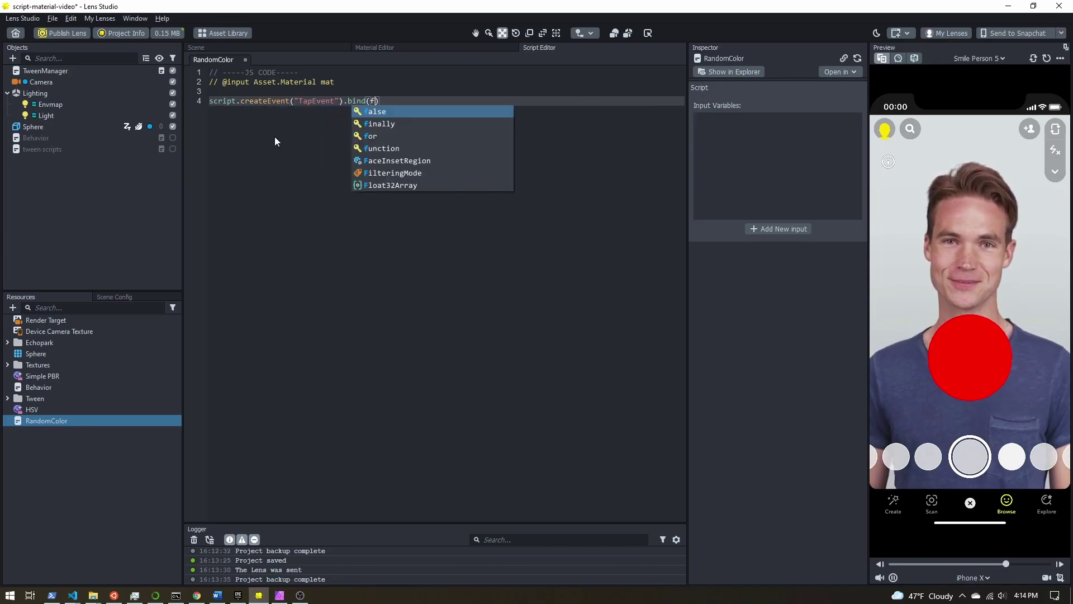
text(() {)
Make the tap function set script.mat.mainPass.hue = Math.random();
key(Return)
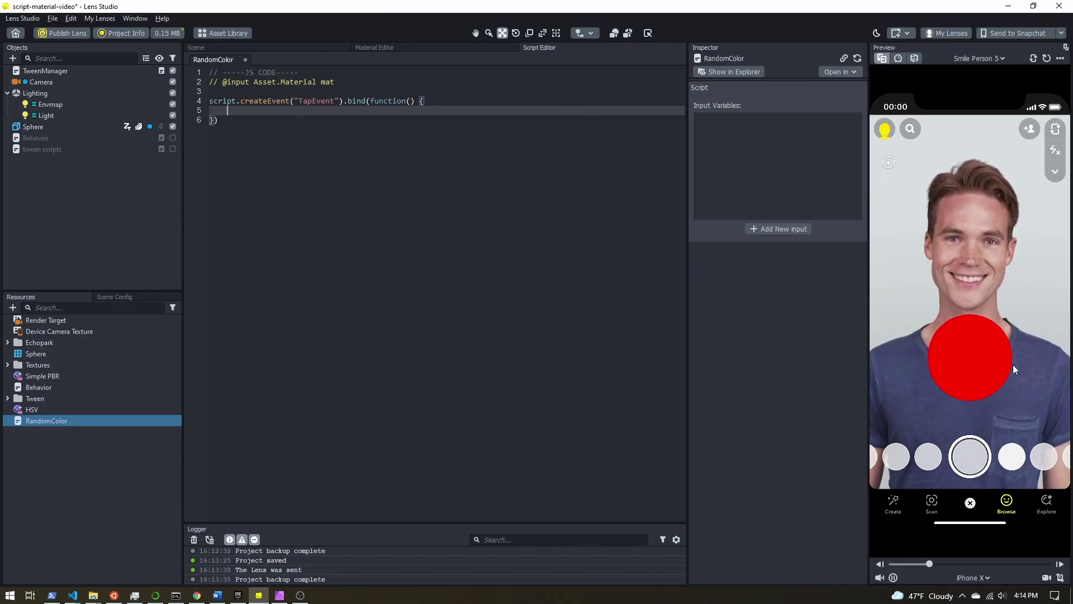
text(s)
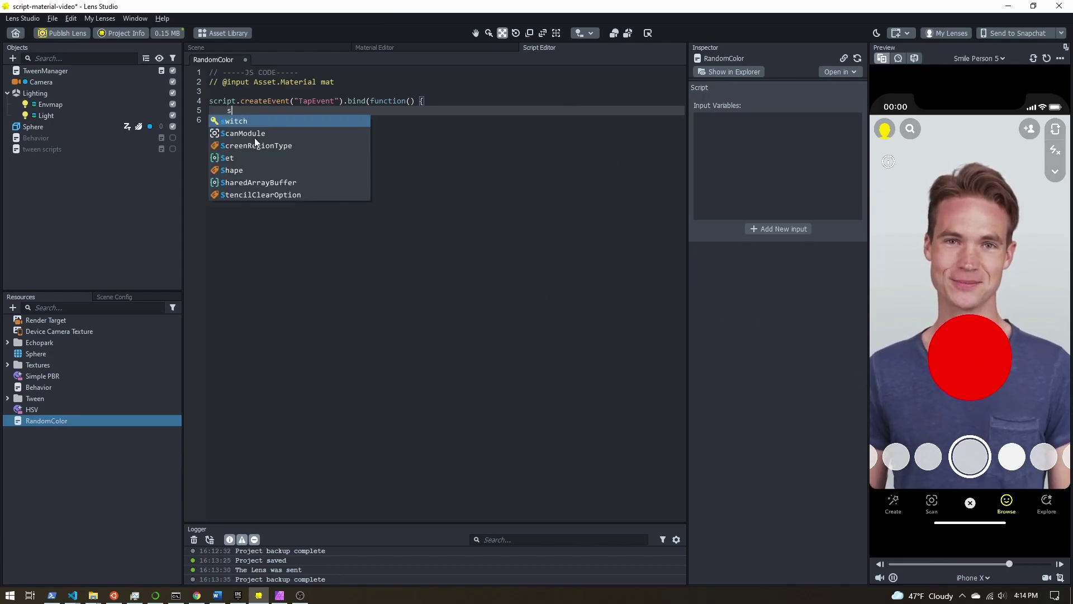
text(cript.mat)
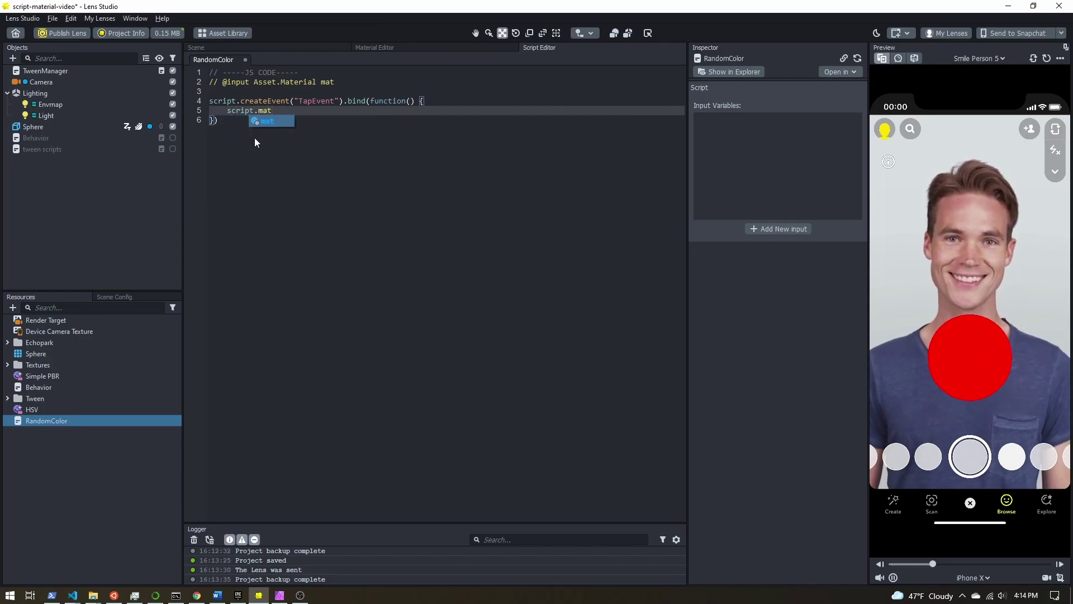
text(.hue)
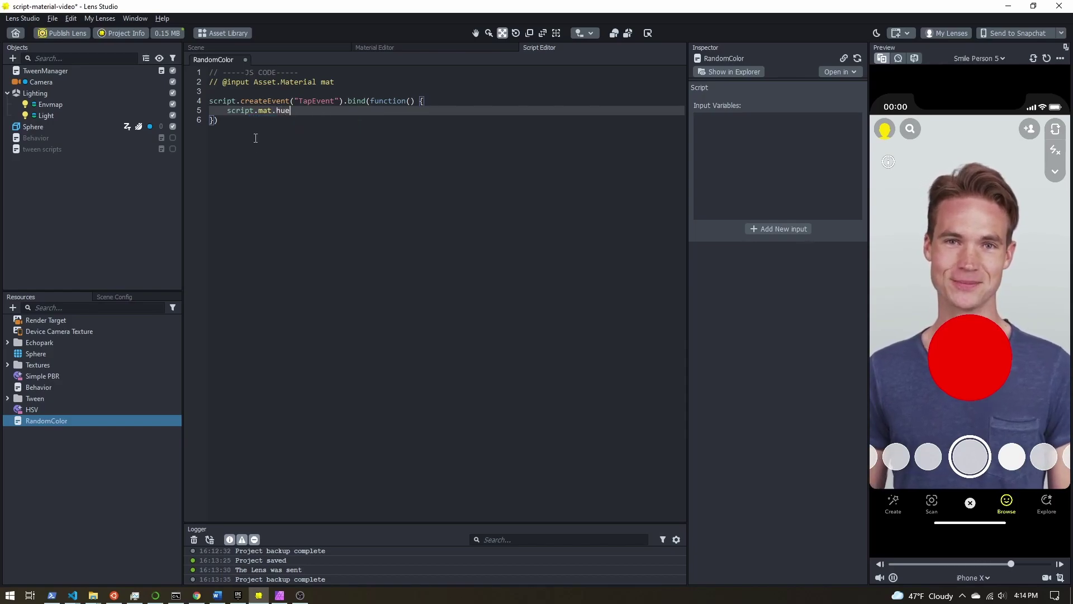
key(BackSpace)
key(BackSpace)
key(BackSpace)
text(mainPas)
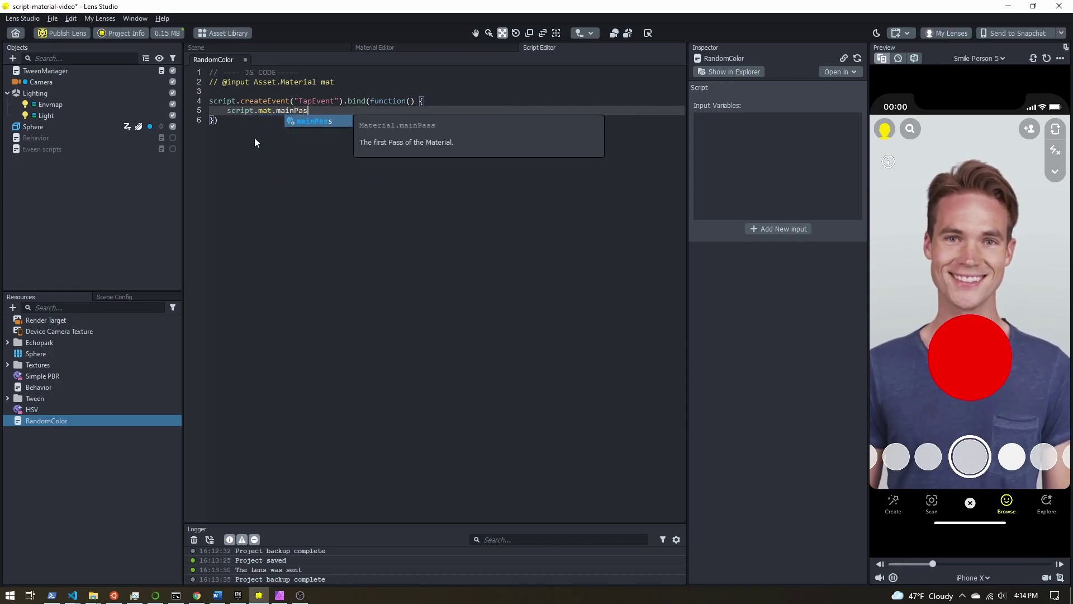
text(s.hue)
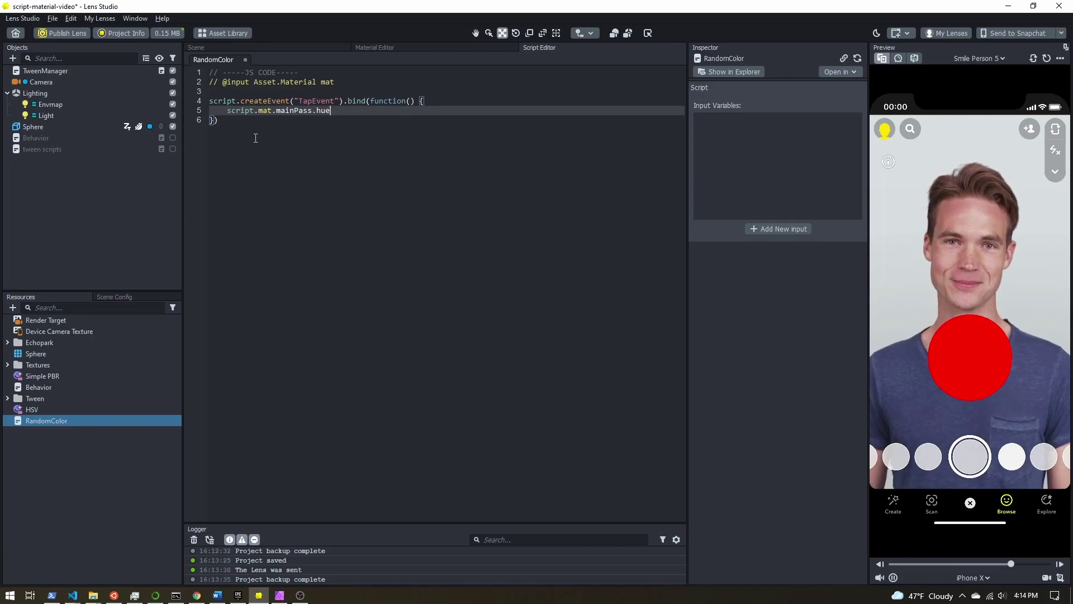
text( = Math.ra)
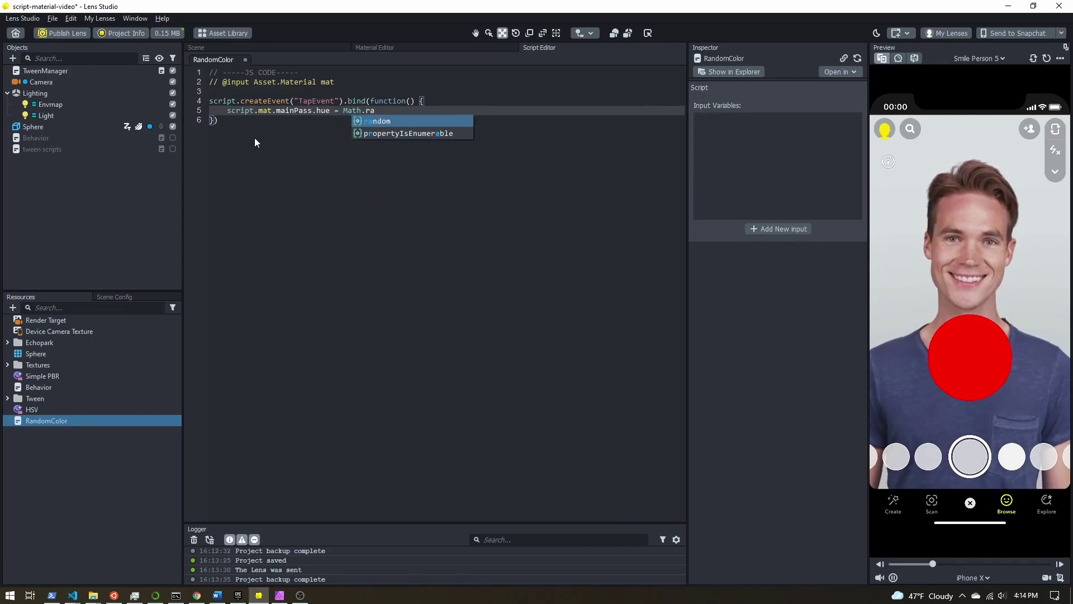
text(ndom();)
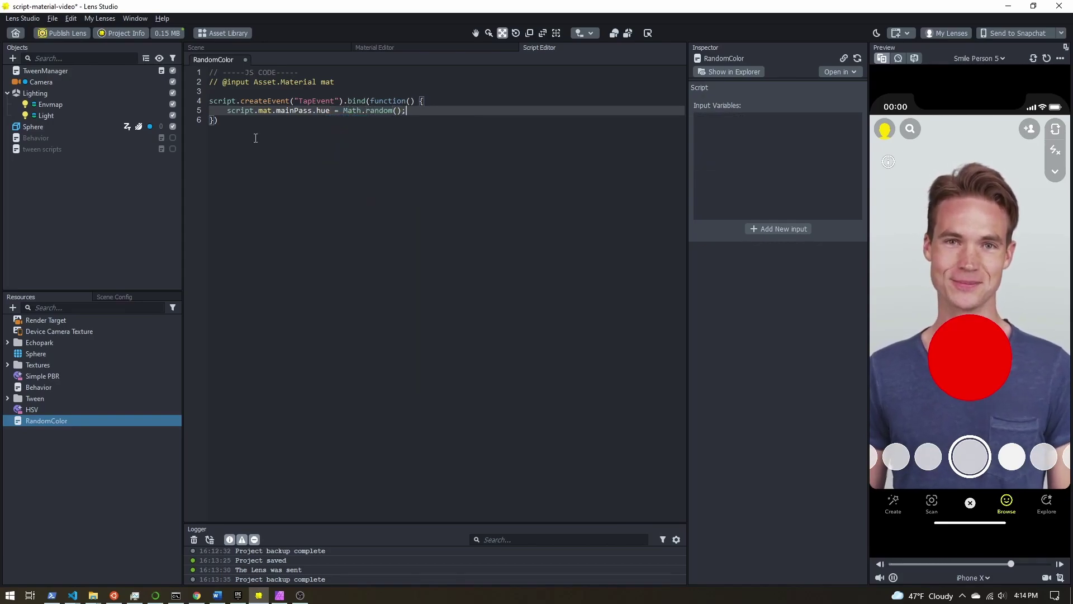
Create a new scene object running the RandomColor script
click(62, 408)
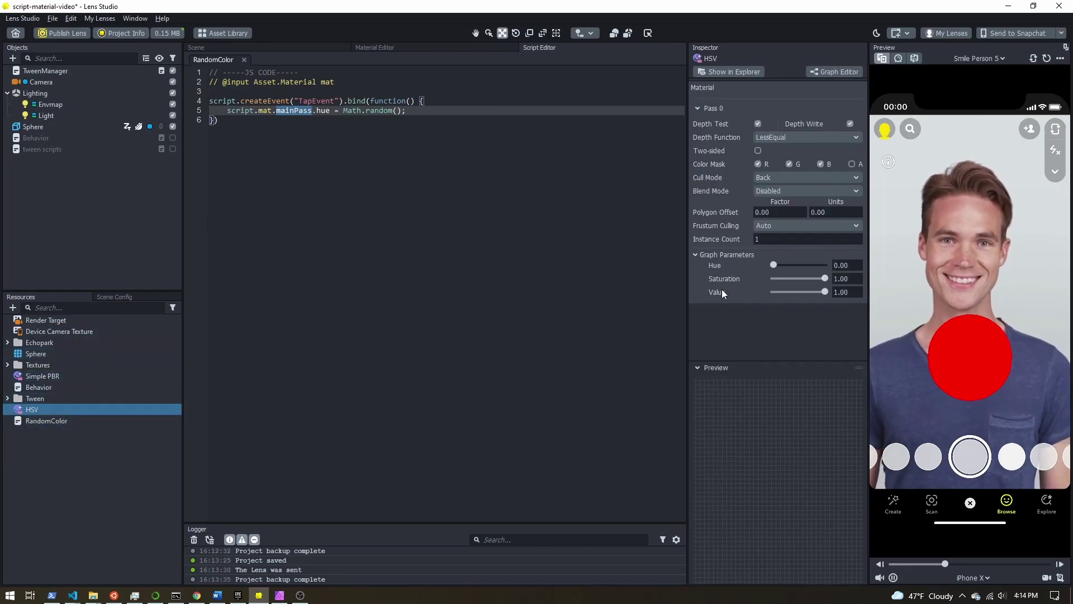
click(50, 151)
click(80, 197)
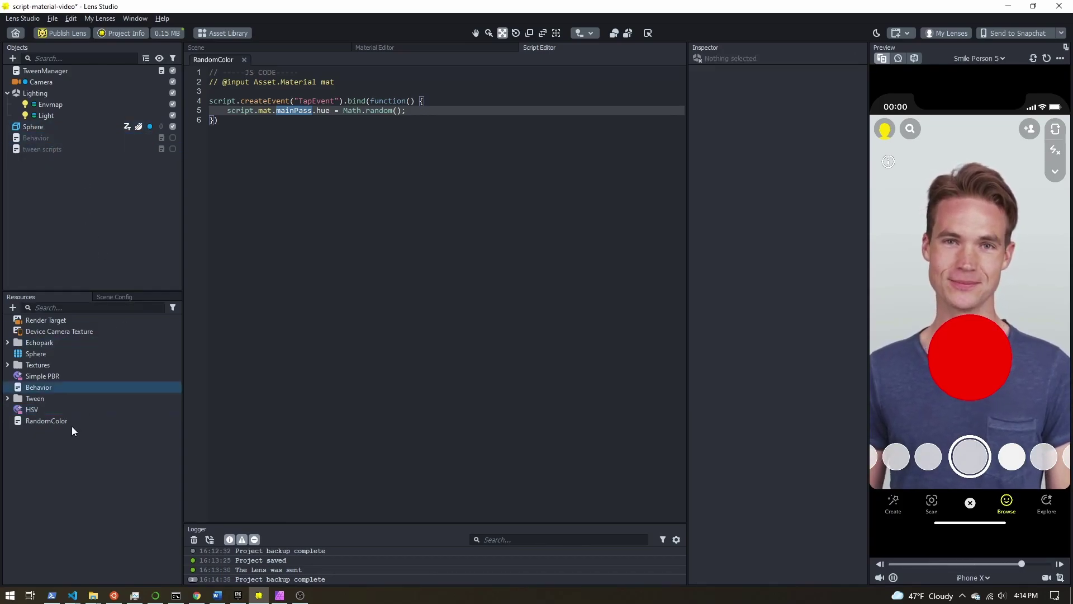
click(49, 420)
drag(798, 223, 799, 223)
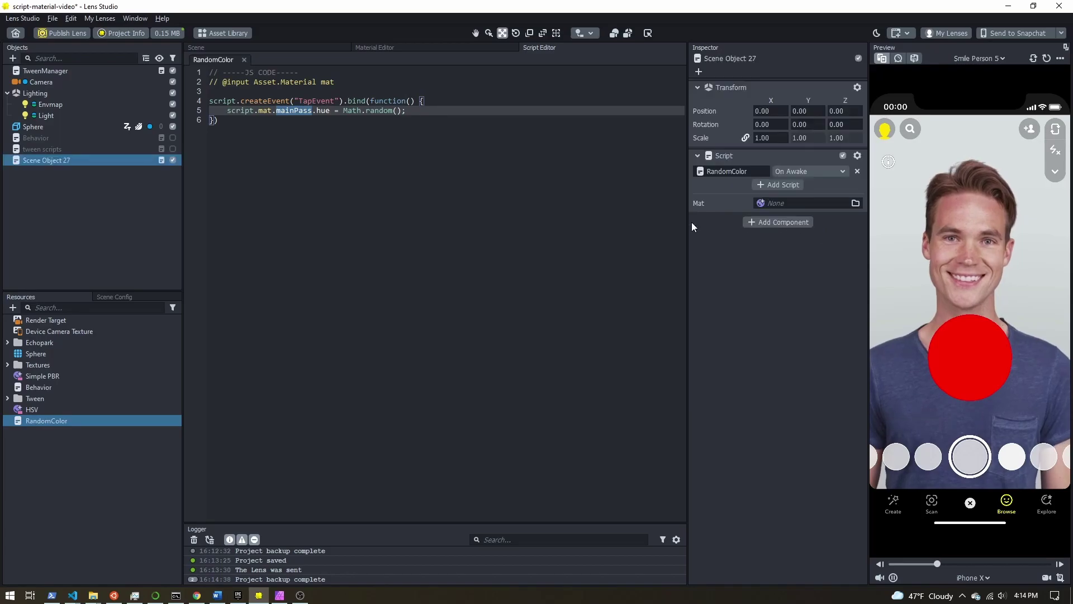
Rename the object 'random color' and set its Mat input to the HSV material
right_click(53, 160)
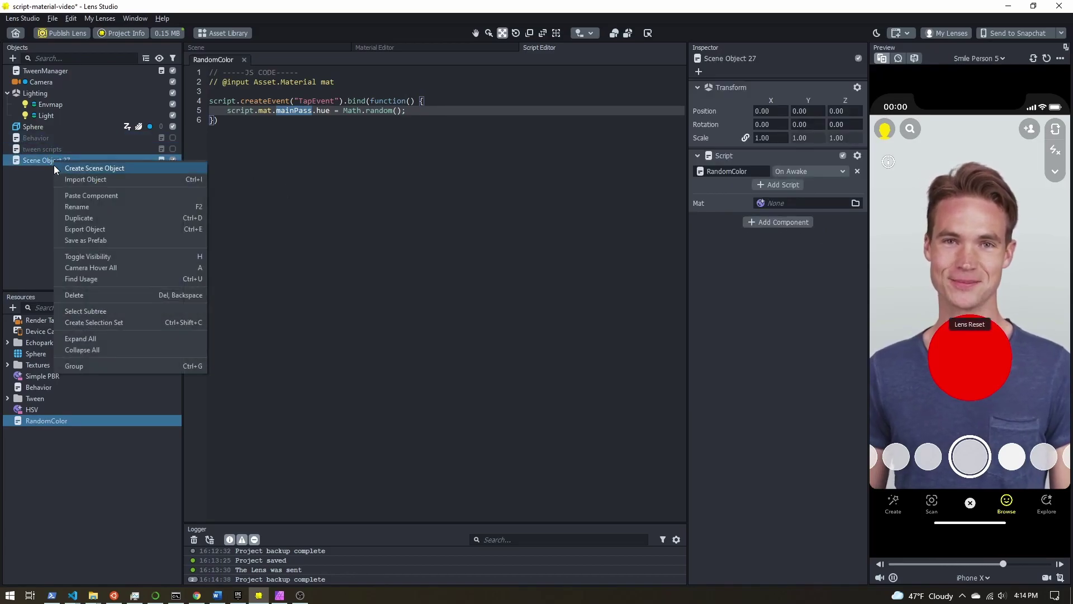
click(79, 206)
text(random color)
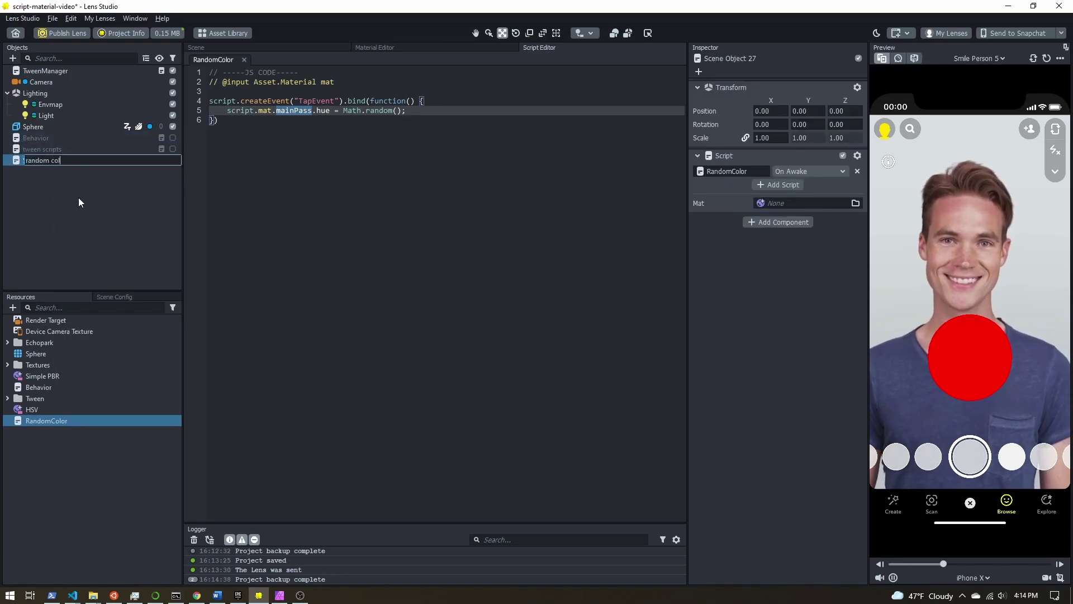
key(Return)
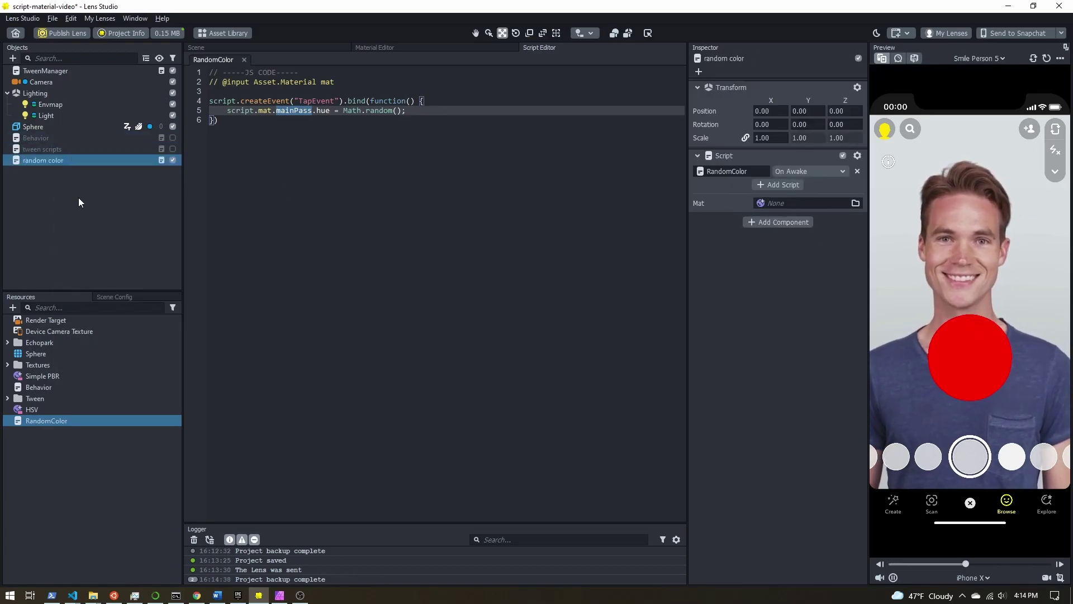
click(787, 202)
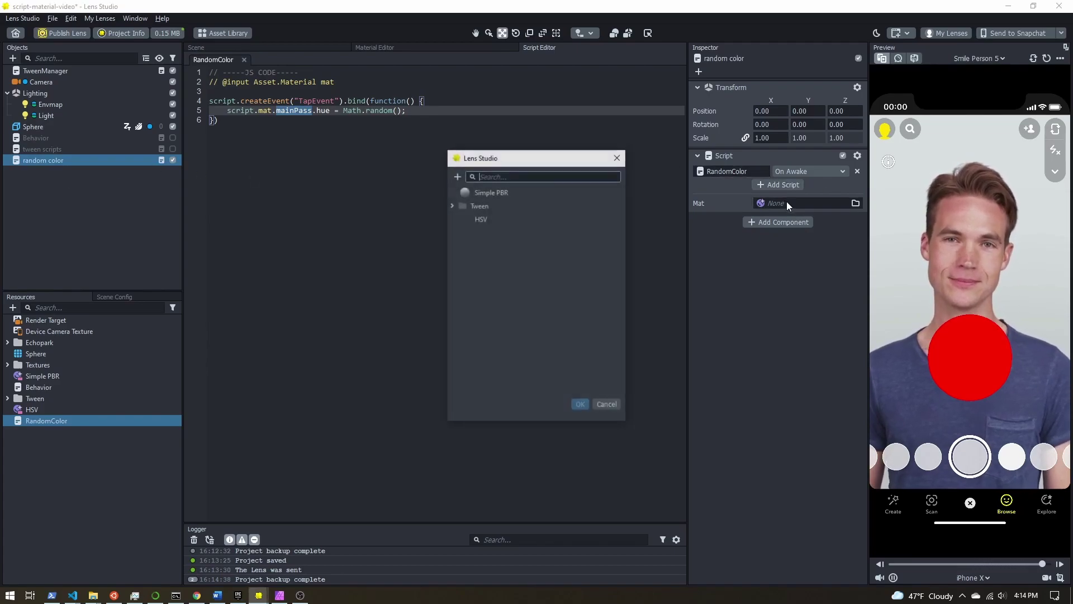
double_click(499, 219)
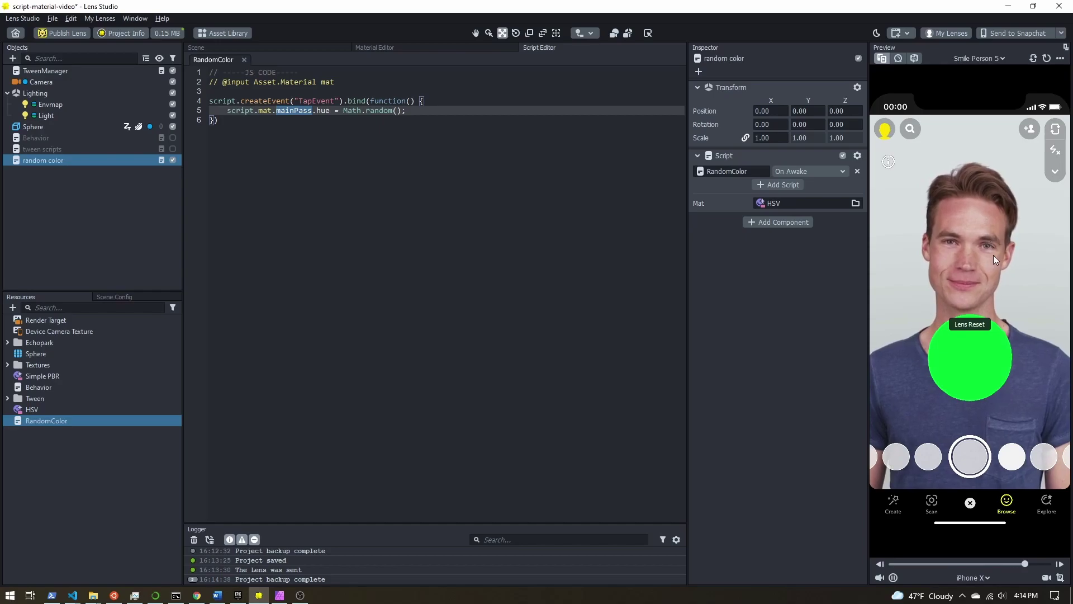
Tap the preview three times to randomize the sphere's hue
click(928, 285)
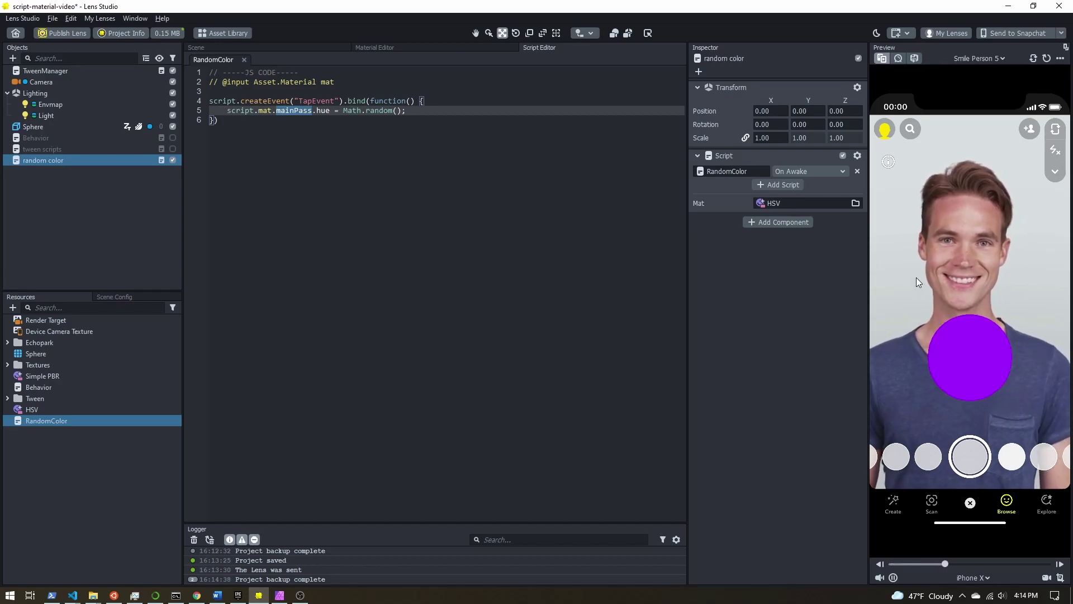
click(976, 304)
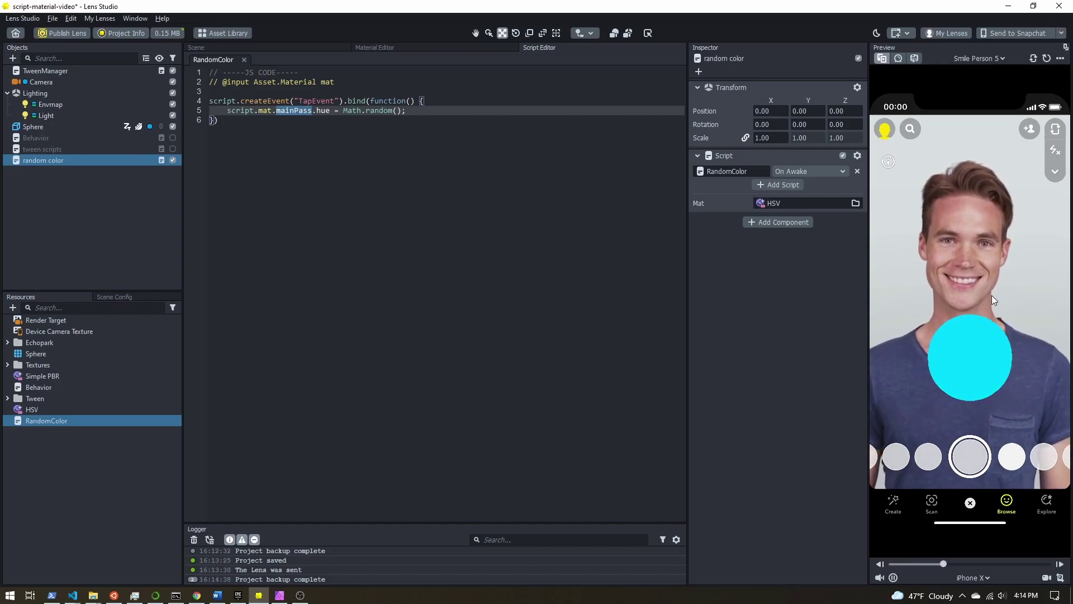
click(992, 296)
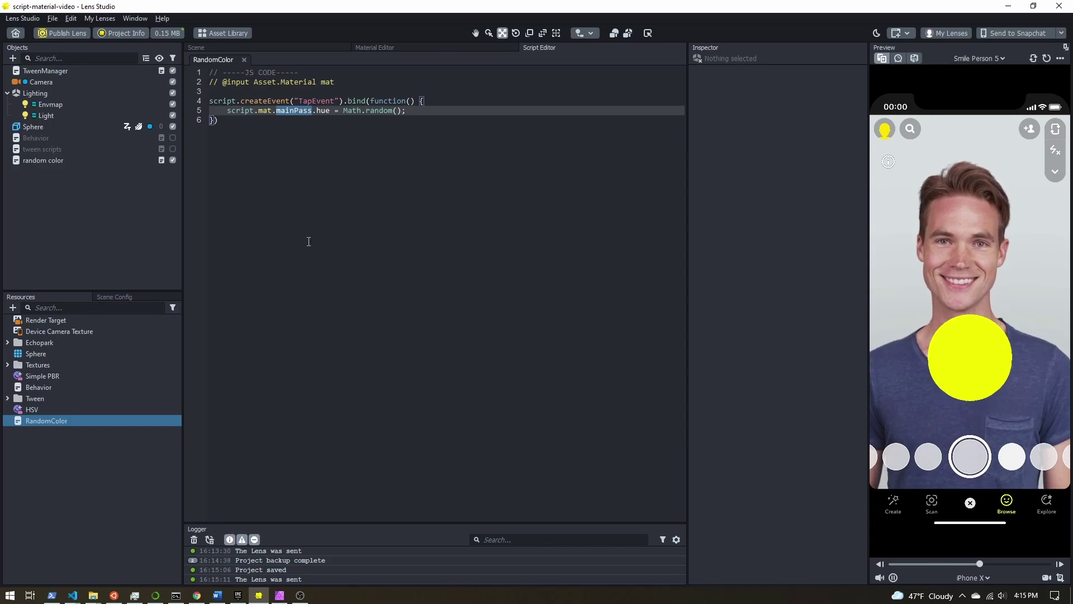
Add a new Script Graph resource named 'randomcolorGraph'
click(13, 307)
click(40, 390)
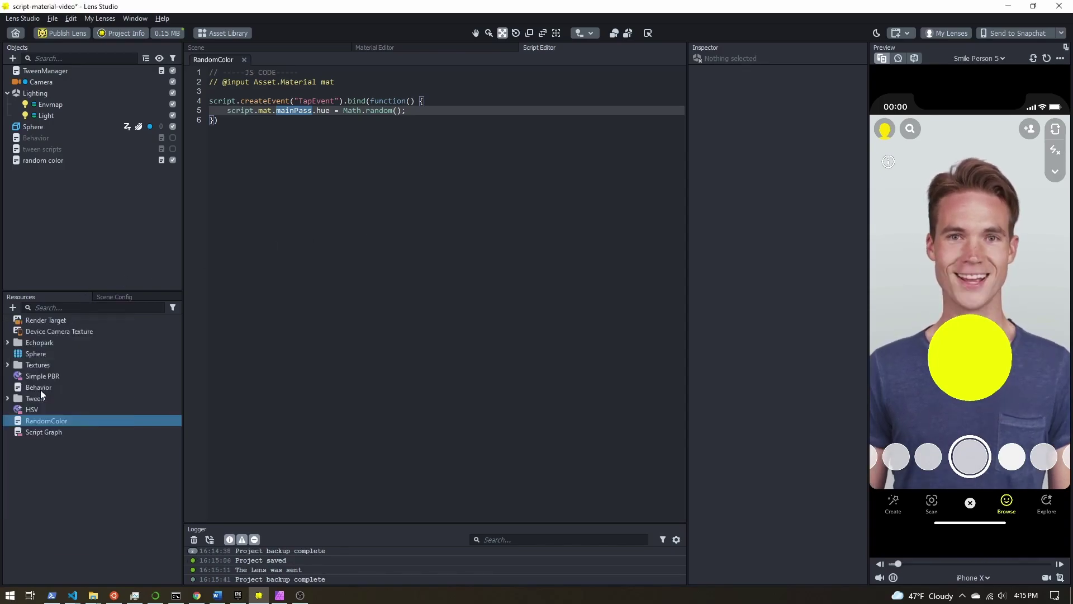
right_click(43, 433)
click(66, 442)
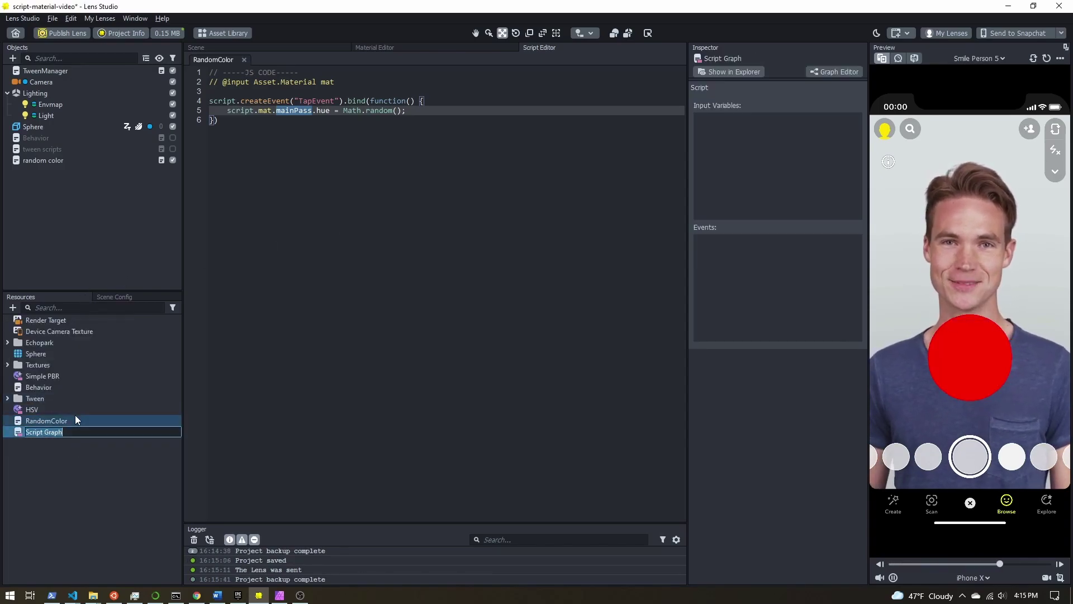
text(randomcolo)
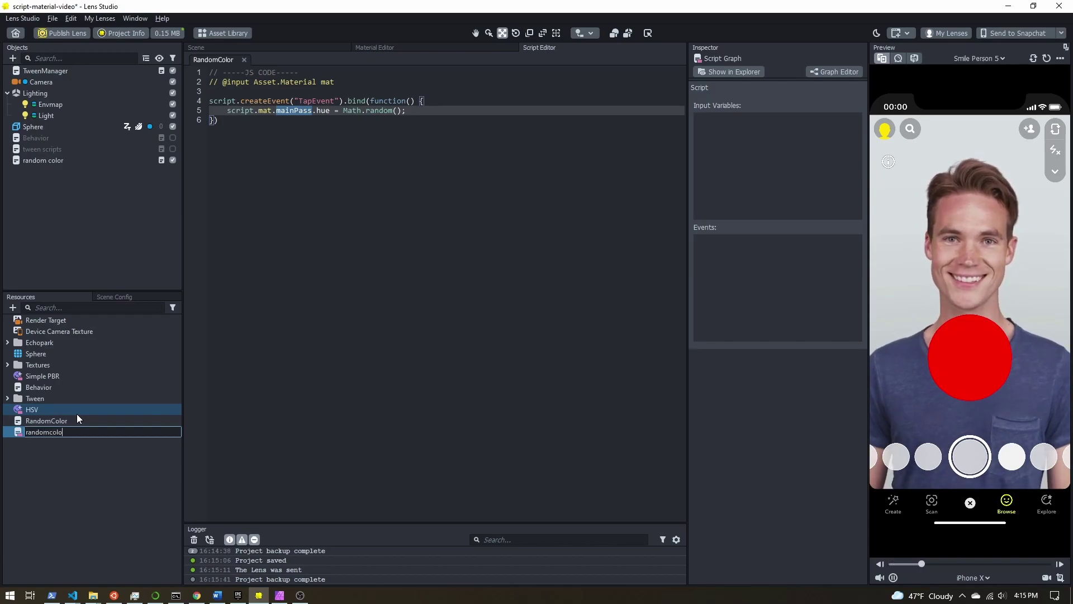
text(rGraph)
key(Return)
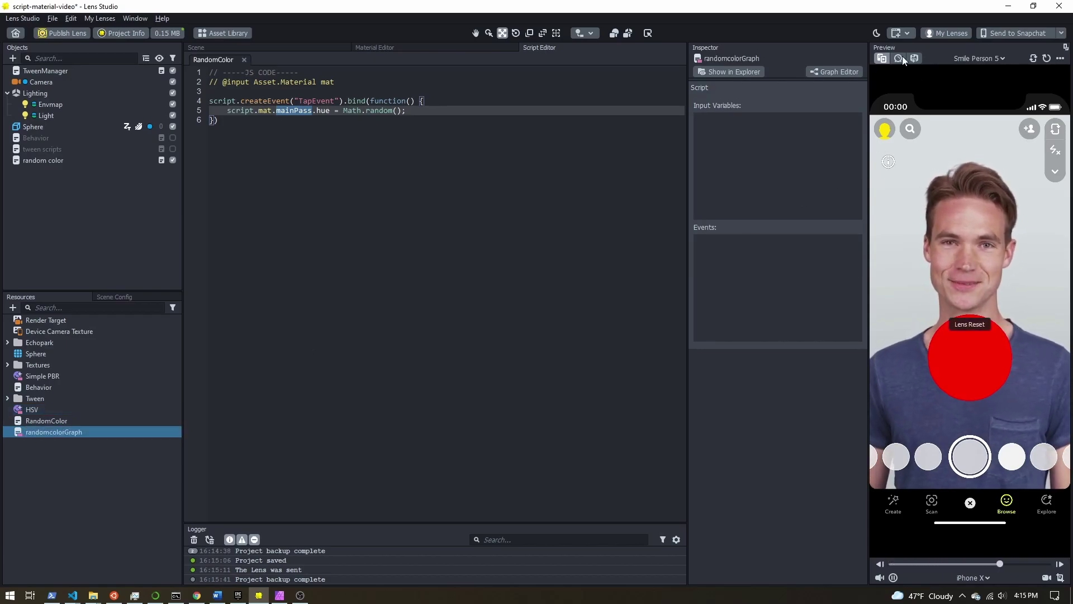
Open randomcolorGraph and delete its default OnAwake and UpdateEvent nodes
click(837, 70)
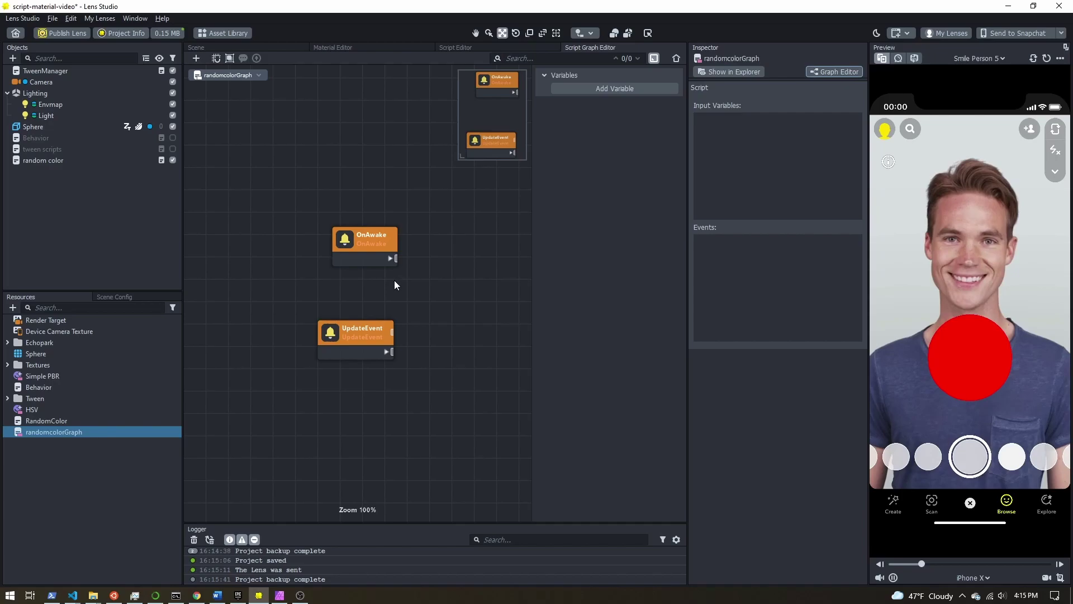
drag(278, 159, 416, 369)
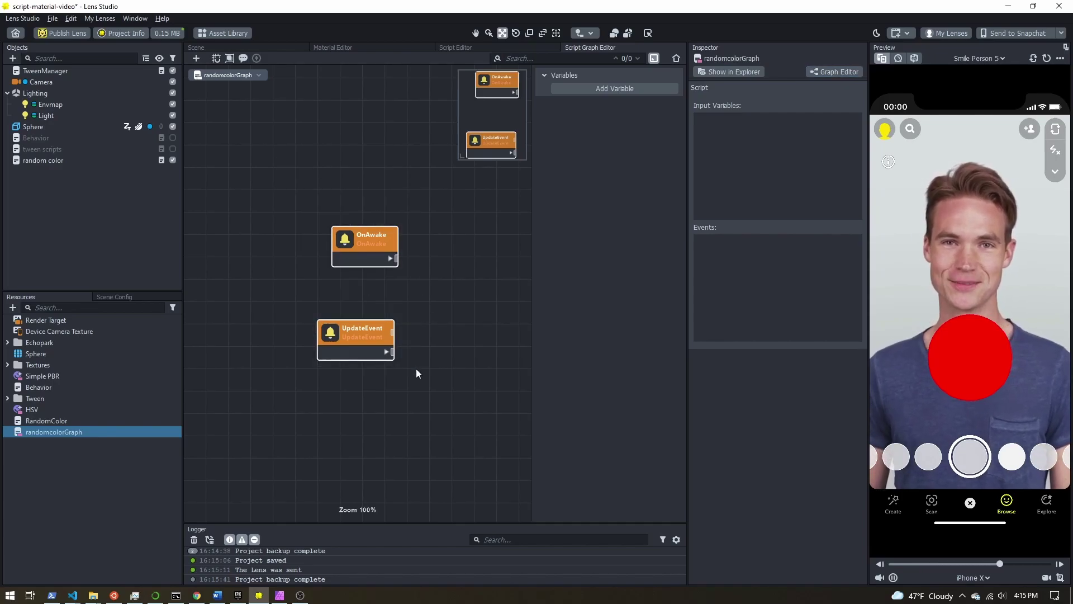
key(Delete)
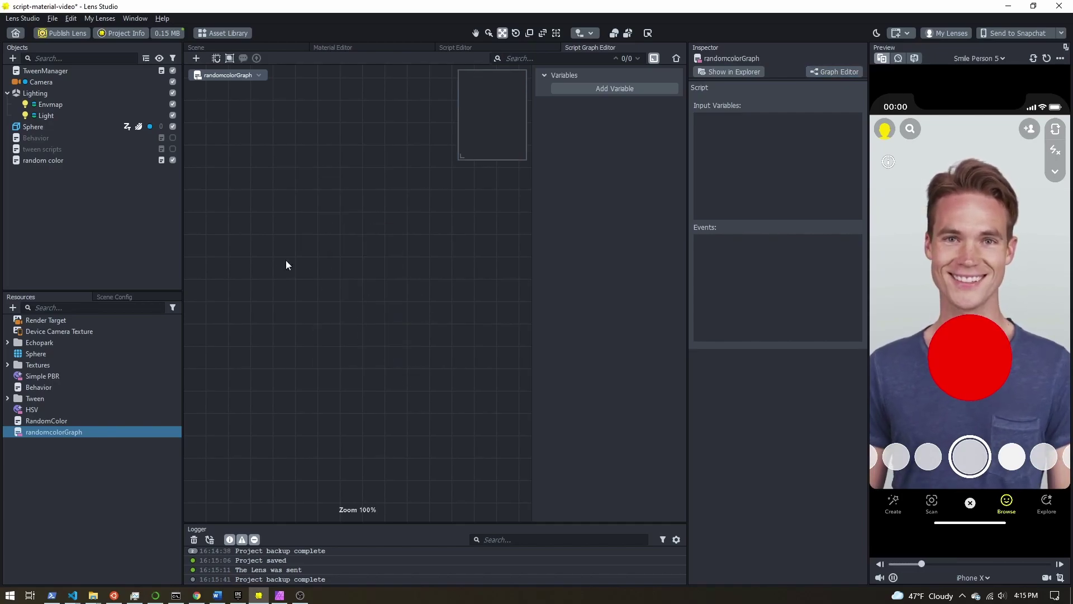
right_click(248, 189)
click(258, 193)
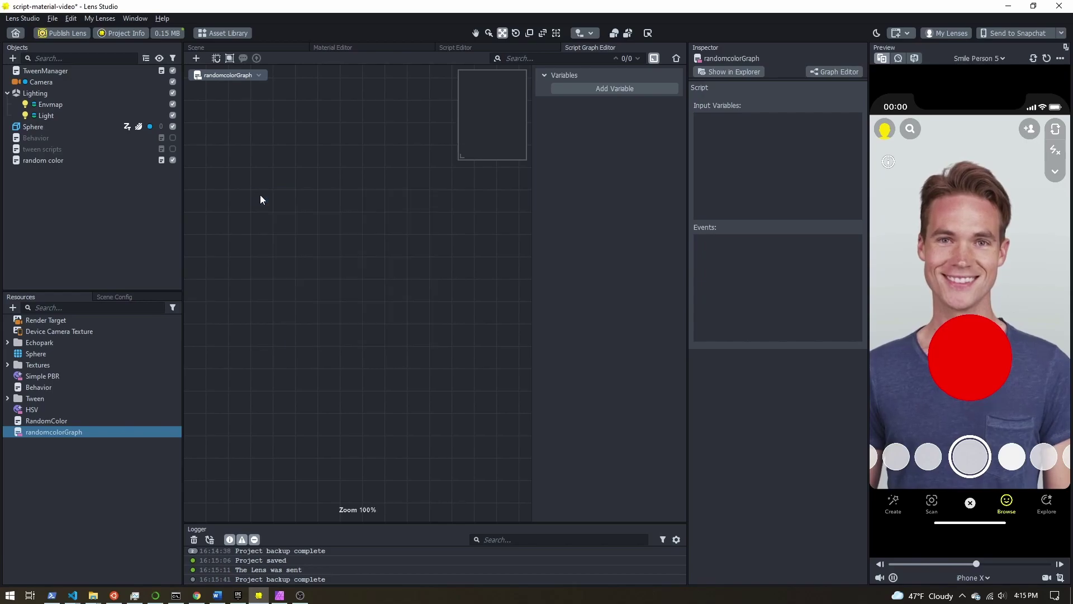
Add a TapEvent node and a random node, connecting TapEvent's output into random
text(tap)
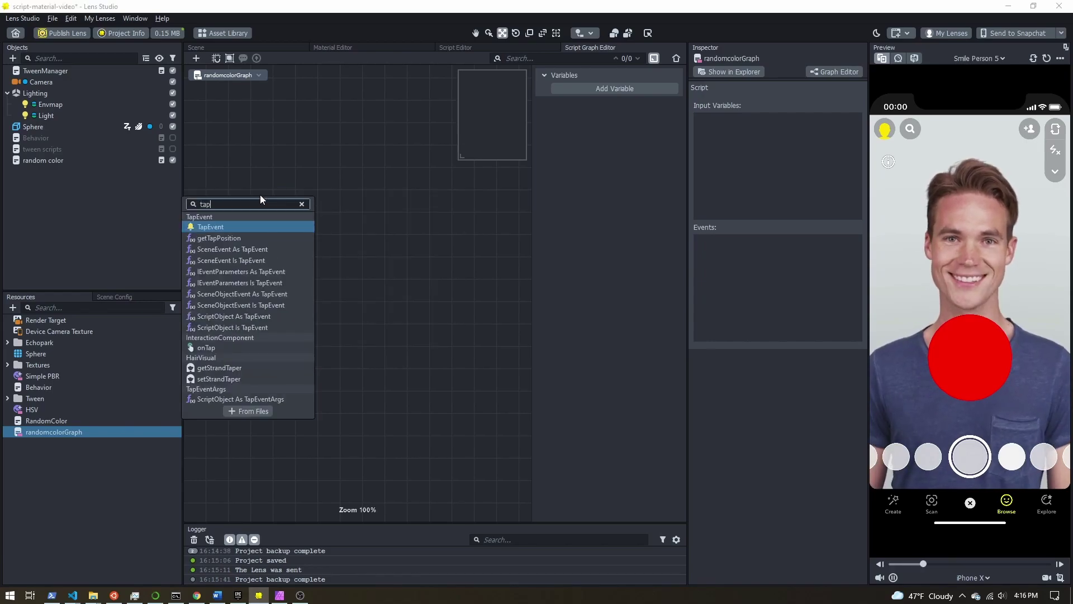
key(Return)
drag(261, 200, 248, 214)
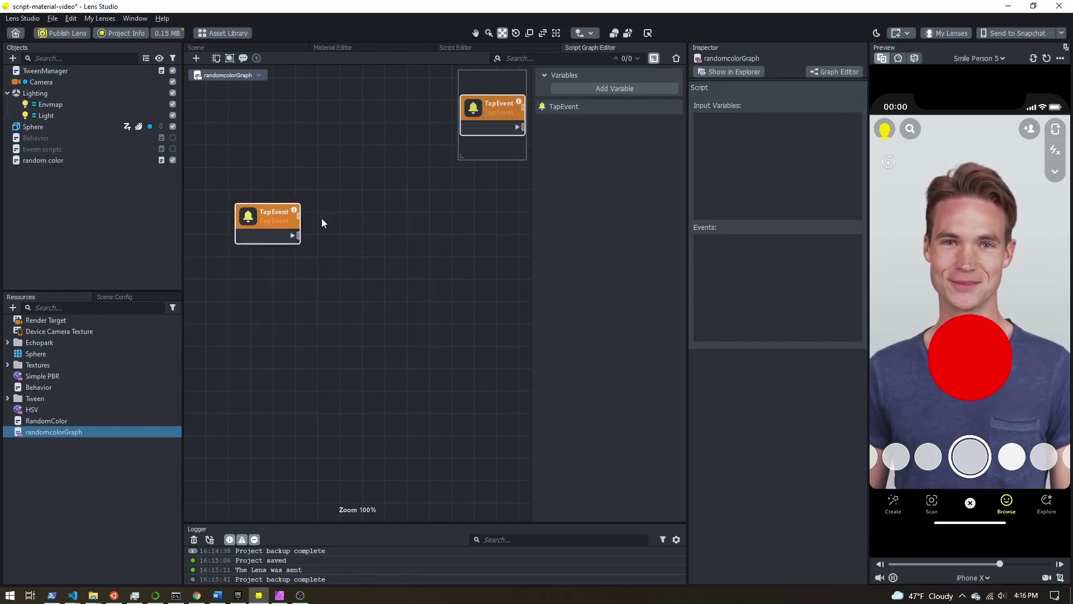
right_click(351, 219)
click(359, 229)
text(random)
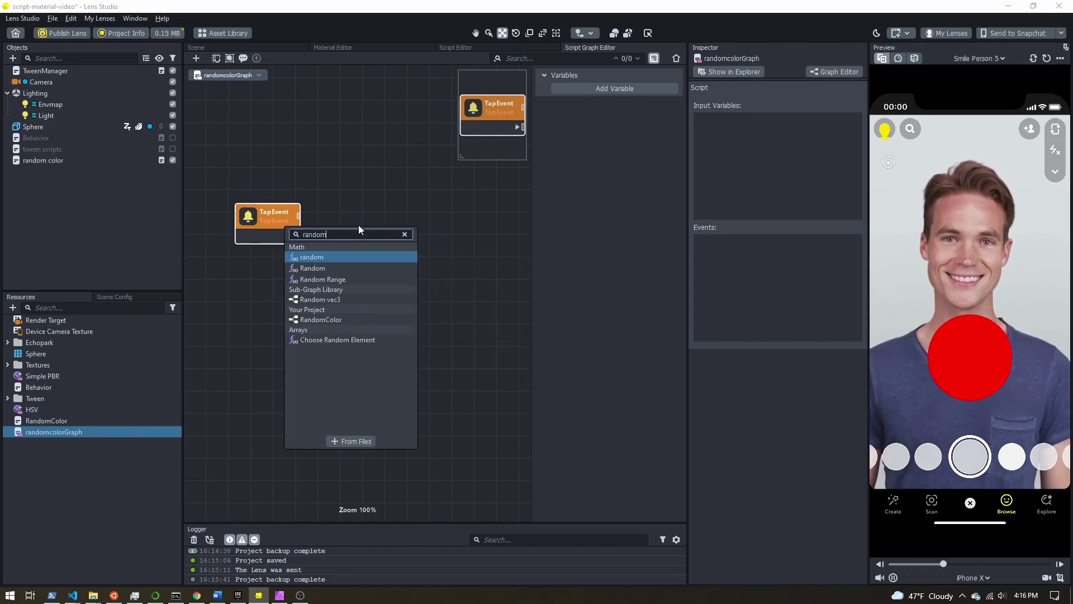
key(Escape)
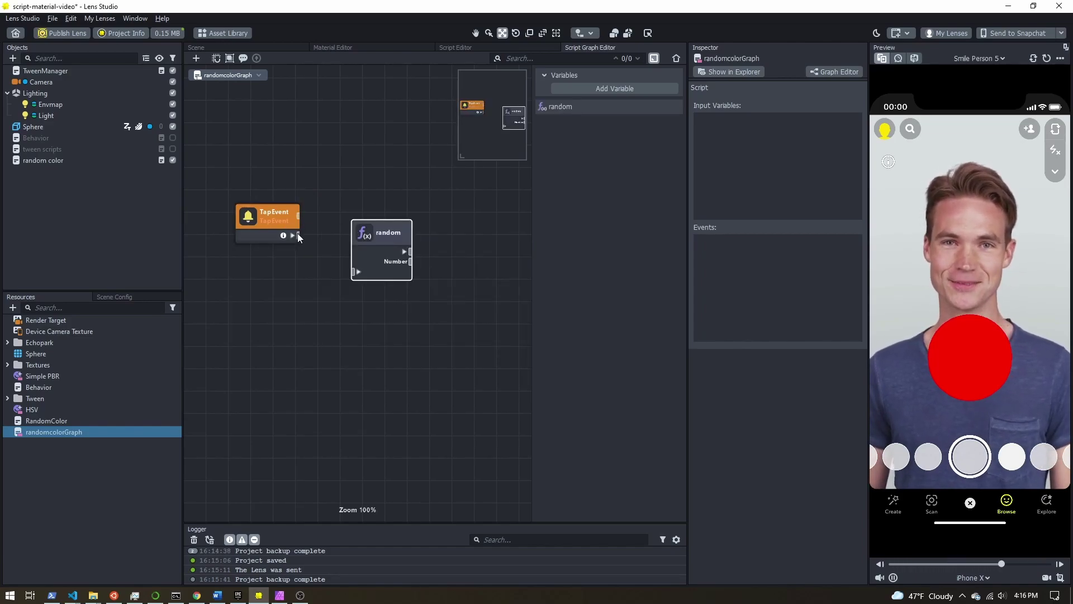
drag(298, 235, 354, 272)
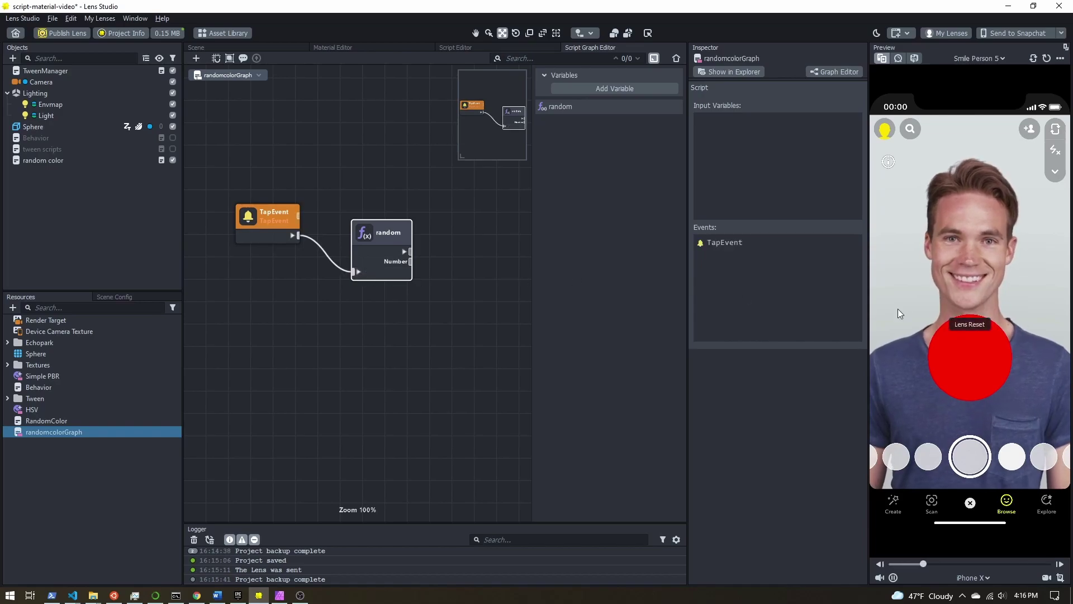
Add a Material input node to the graph
scroll(394, 328, down, 1)
right_click(358, 310)
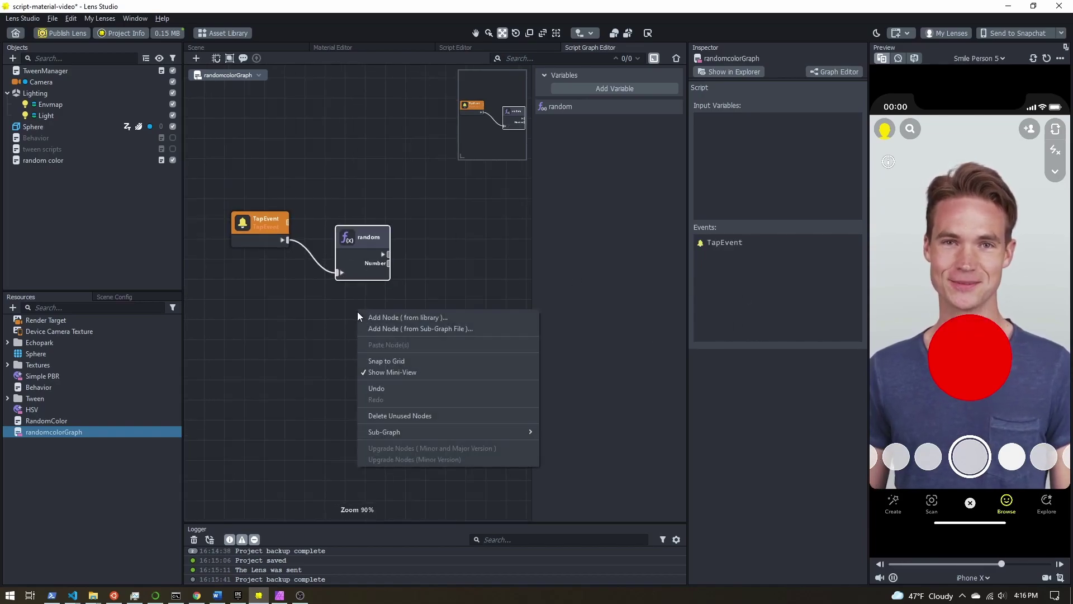
click(374, 317)
text(material)
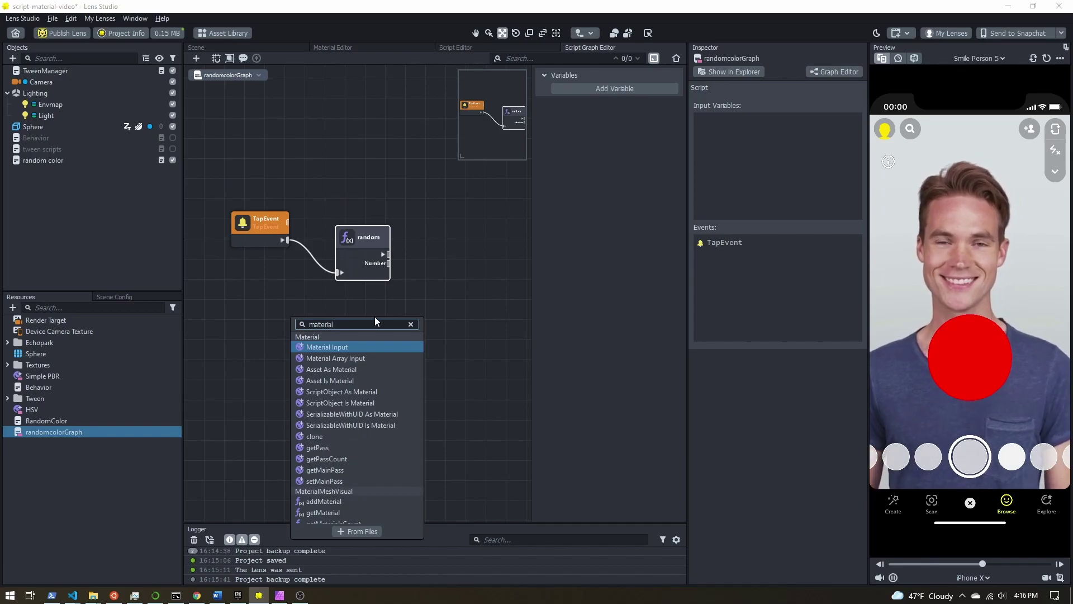
key(Return)
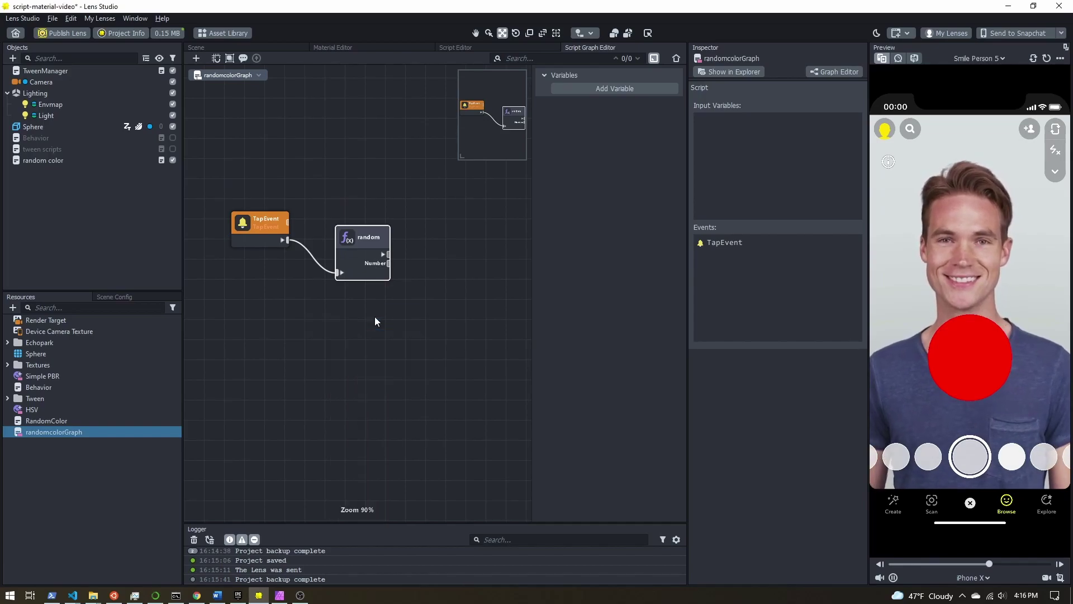
Name the Material input 'mat' and position it below the random node
drag(379, 313, 312, 319)
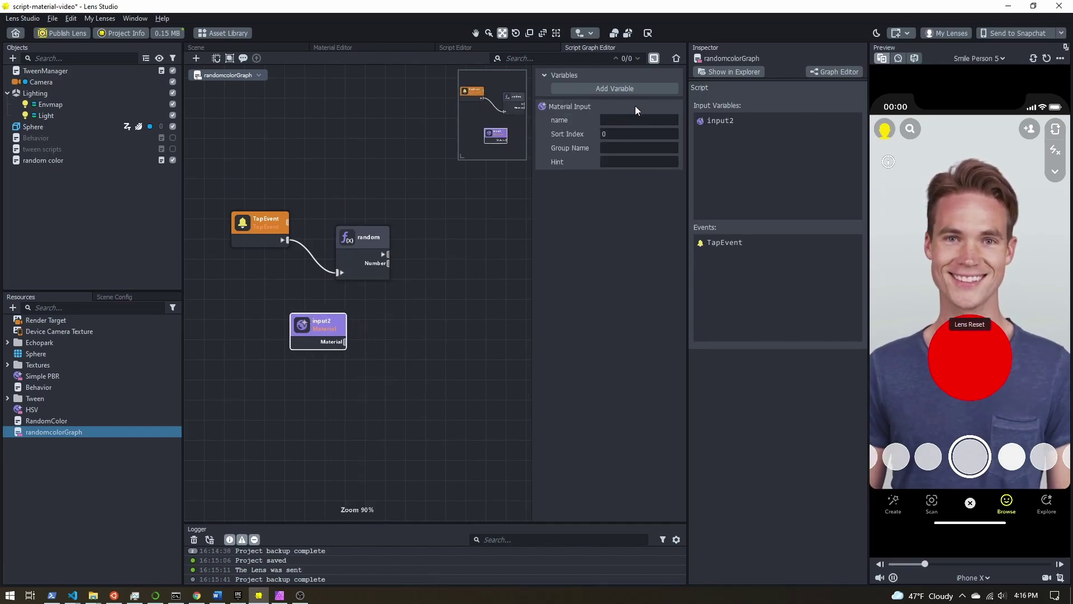
click(627, 119)
text(mat)
key(Return)
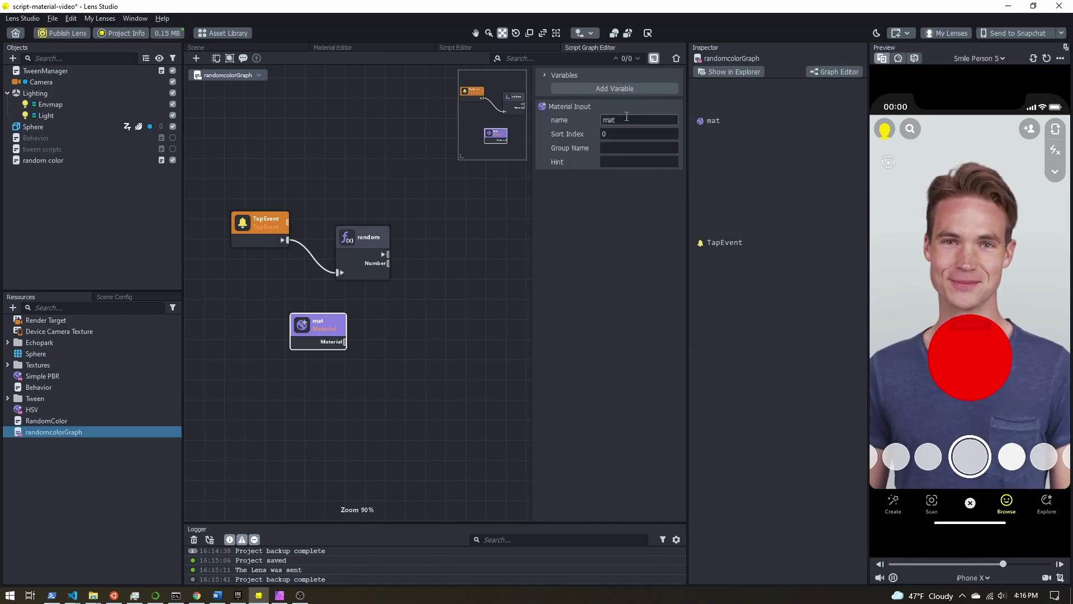
drag(305, 330, 321, 321)
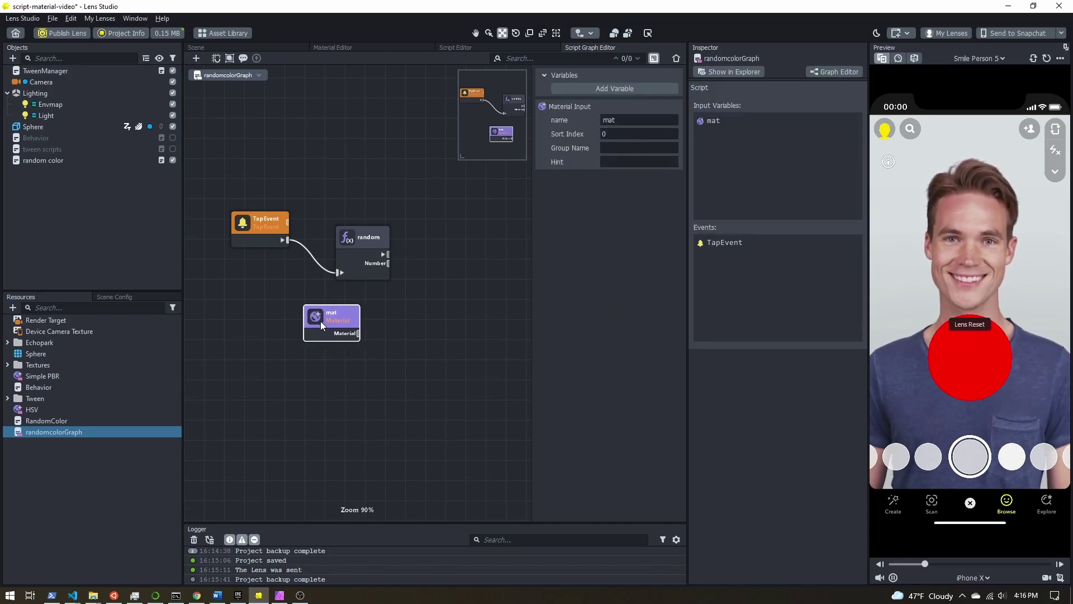
middle_drag(458, 305, 396, 319)
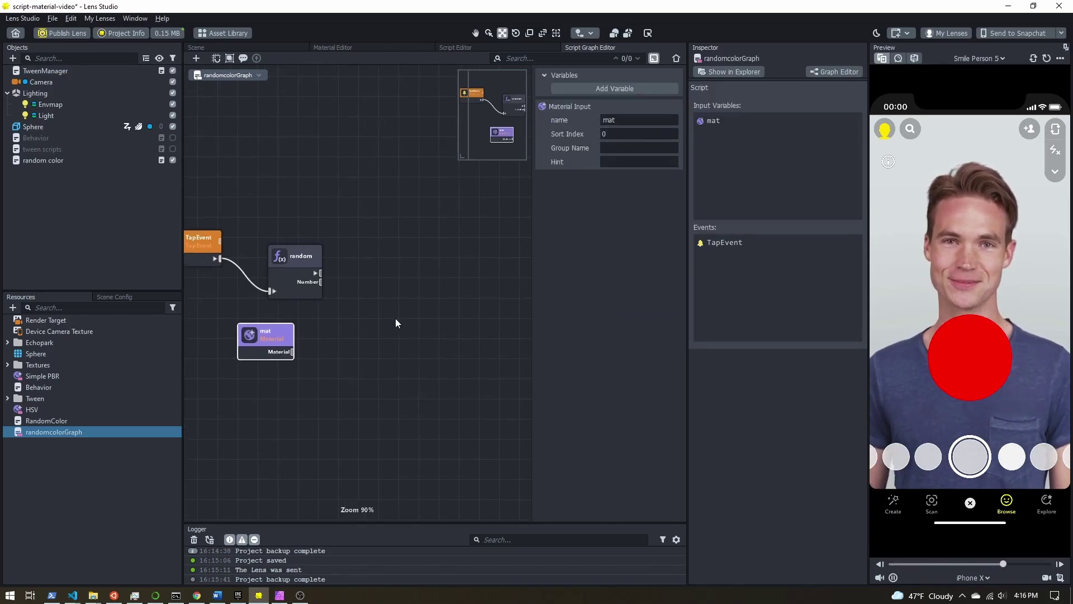
Add a Set Pass Property node beside random and wire random's output into it
right_click(366, 293)
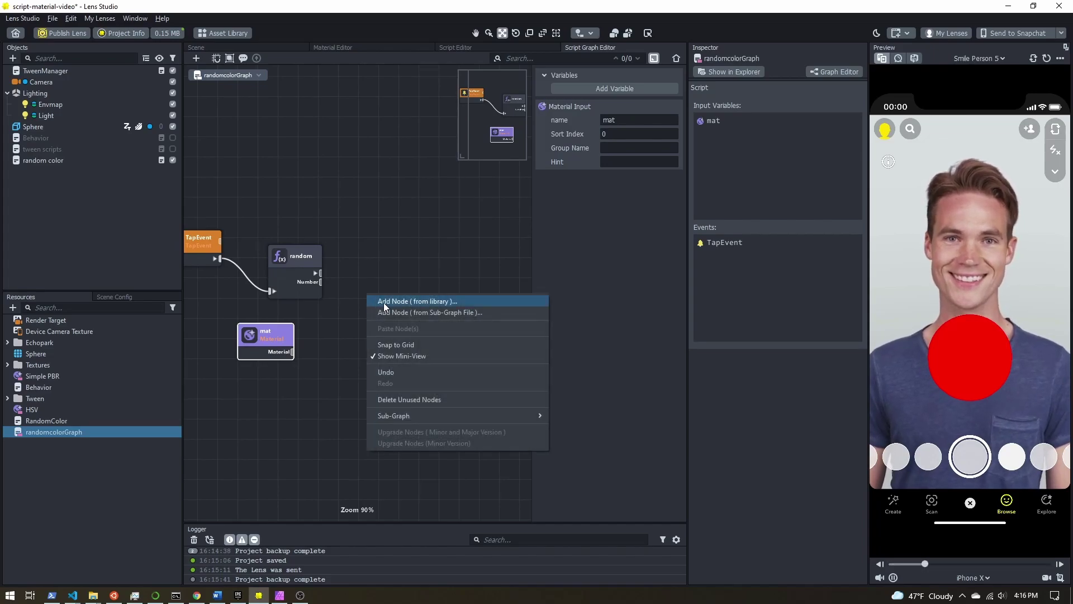
click(384, 303)
text(pass)
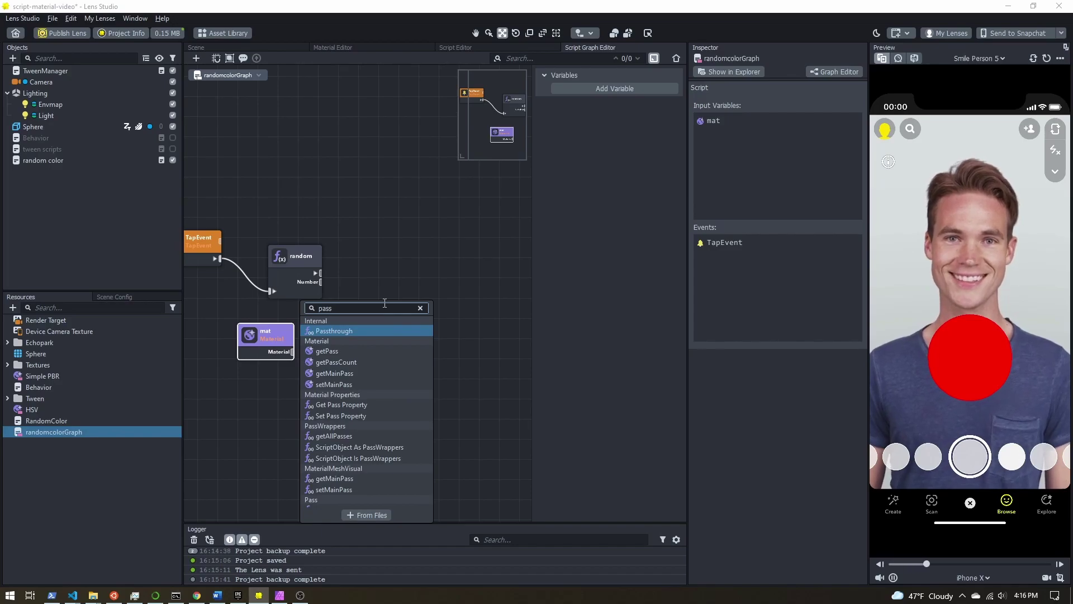
click(330, 418)
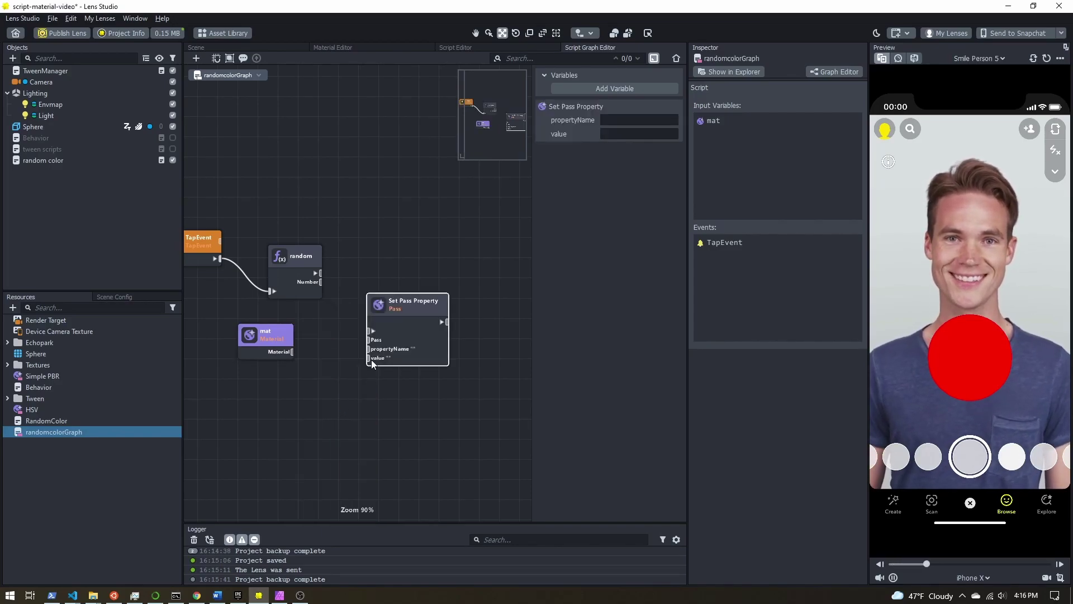
drag(398, 311, 420, 283)
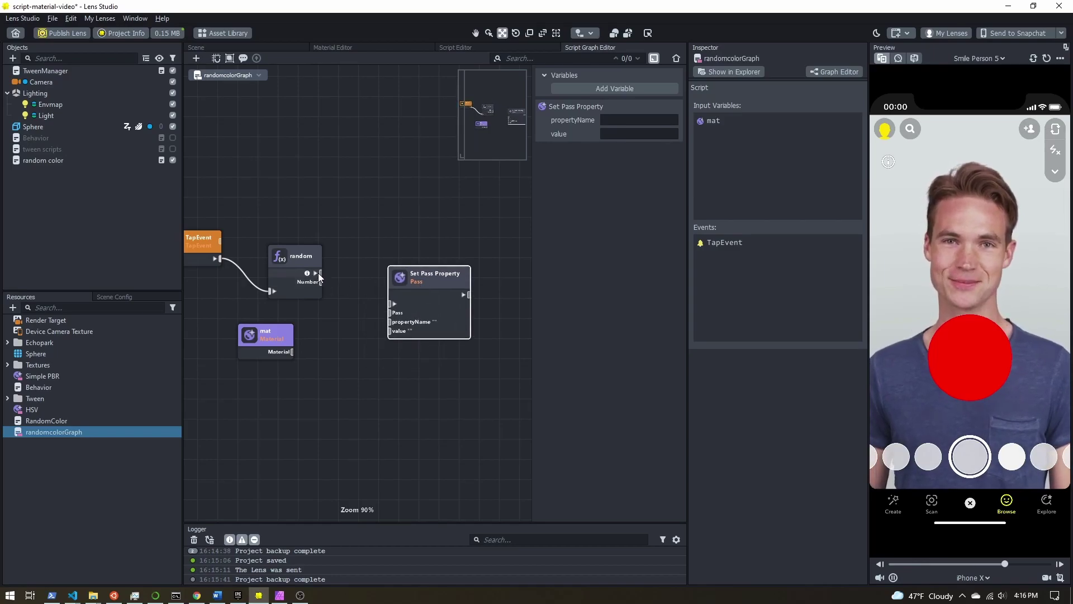
drag(317, 273, 399, 303)
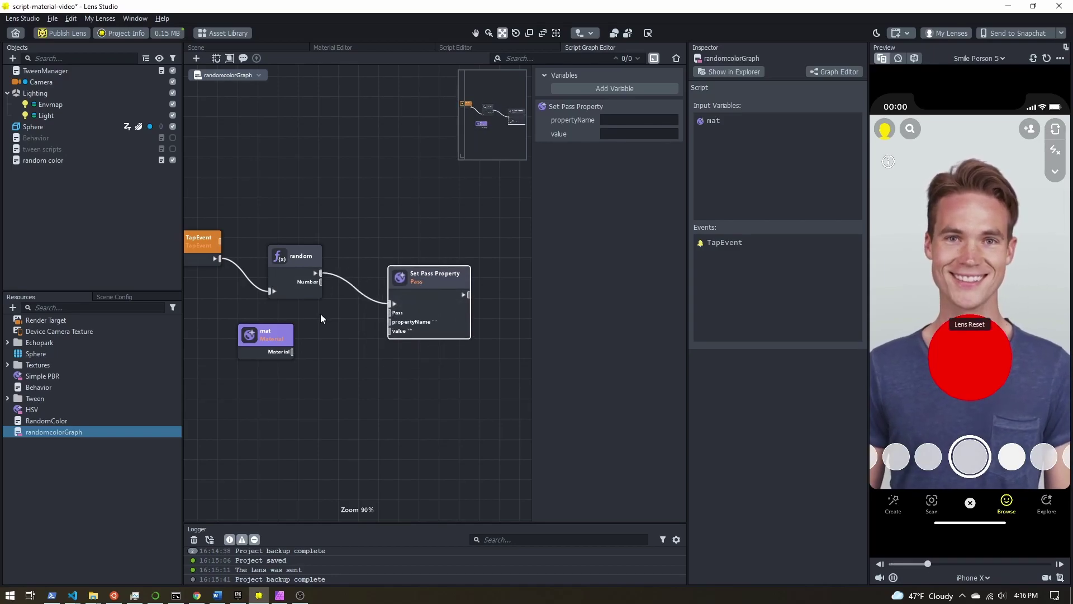
middle_drag(321, 314, 350, 332)
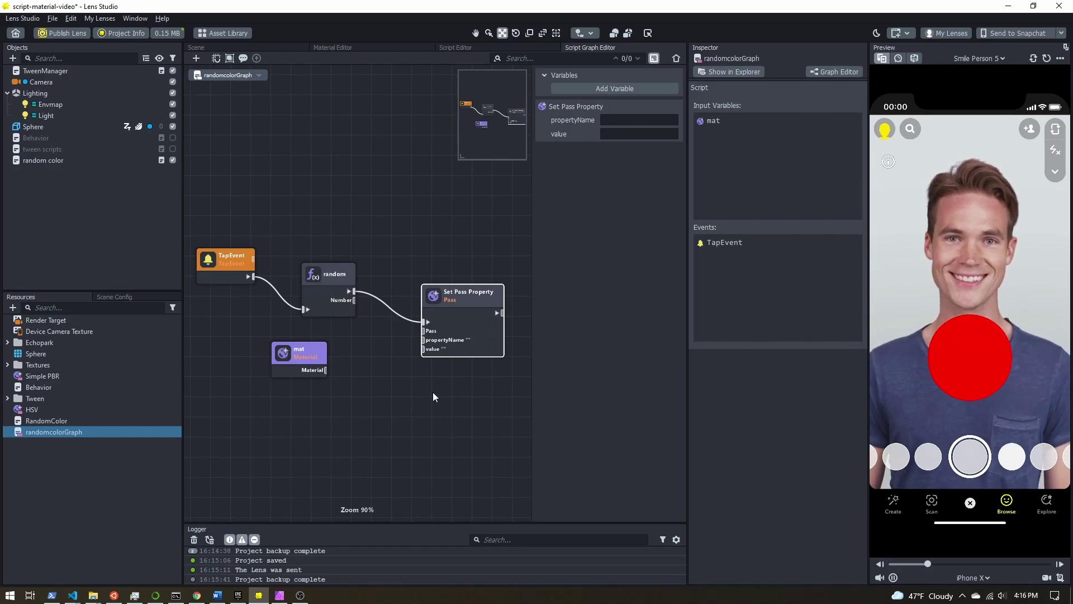
middle_drag(434, 391, 414, 387)
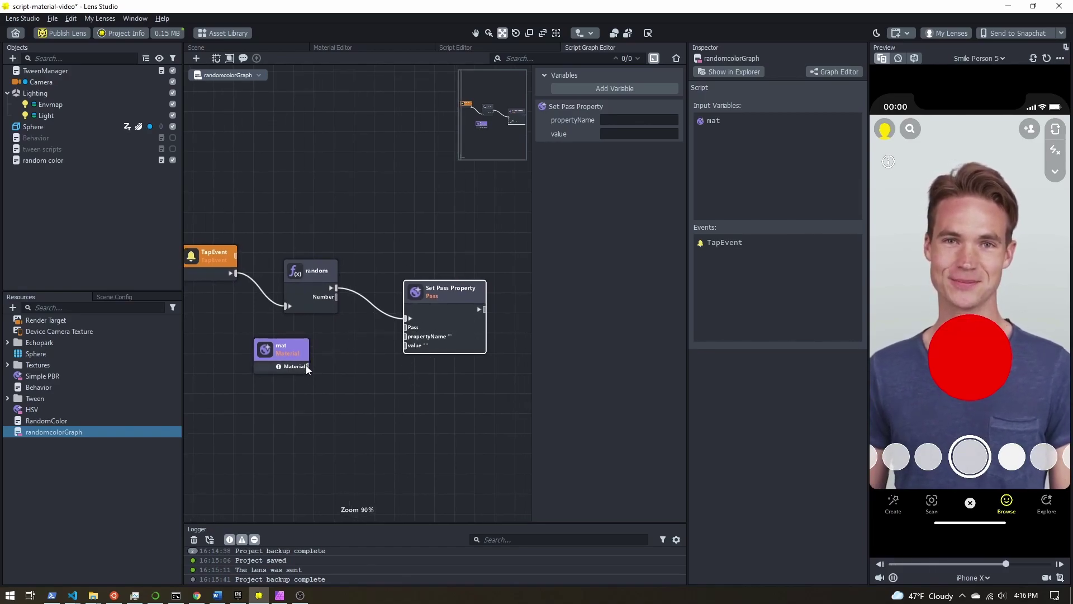
Add a getMainPass node fed by mat, connecting its Pass to Set Pass Property
right_click(353, 354)
click(371, 358)
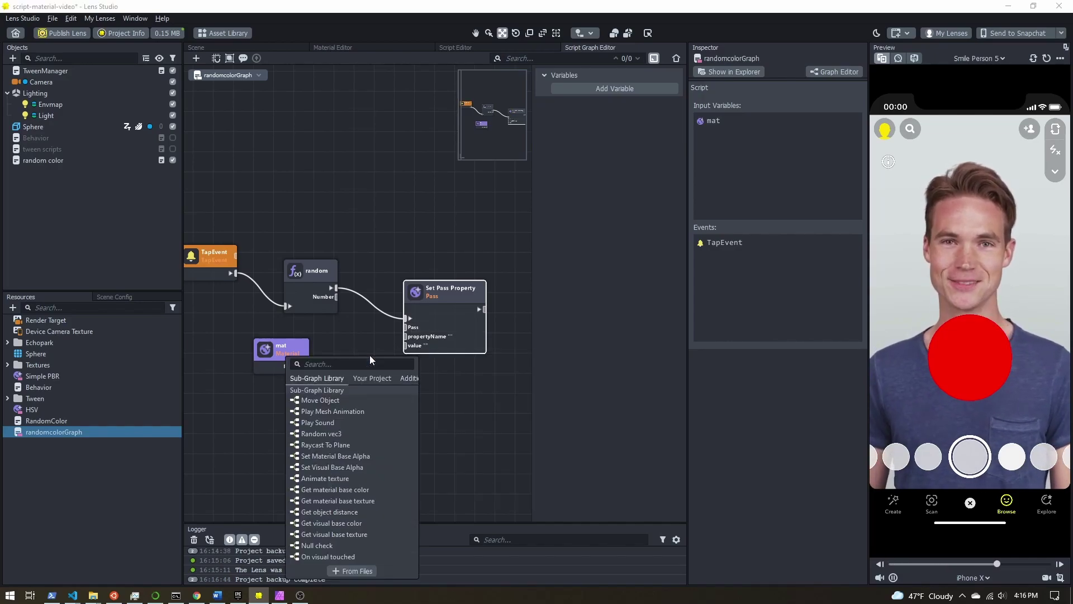
text(get pa)
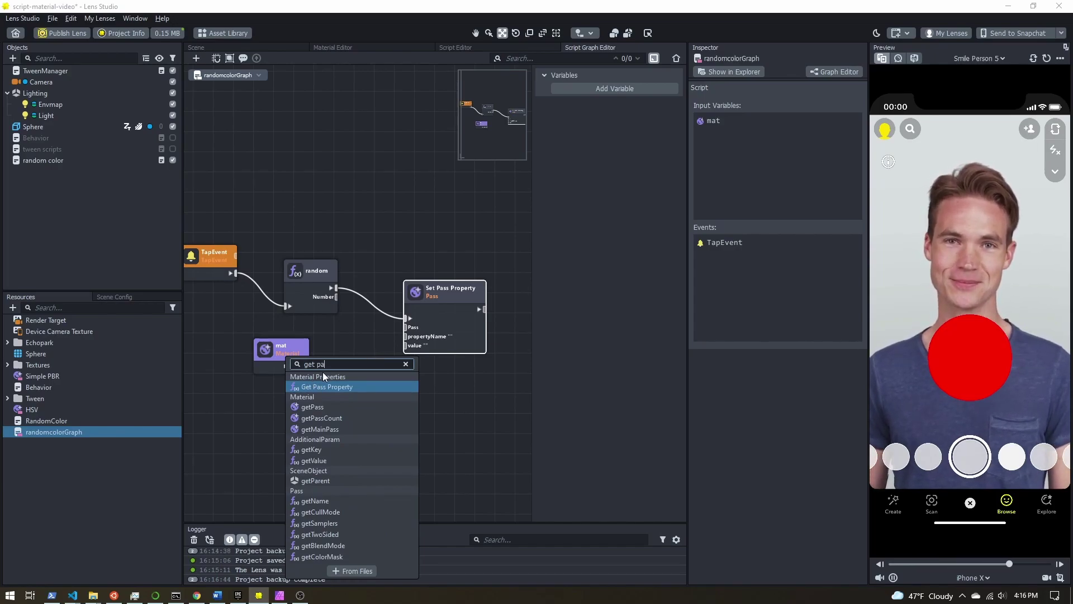
click(314, 428)
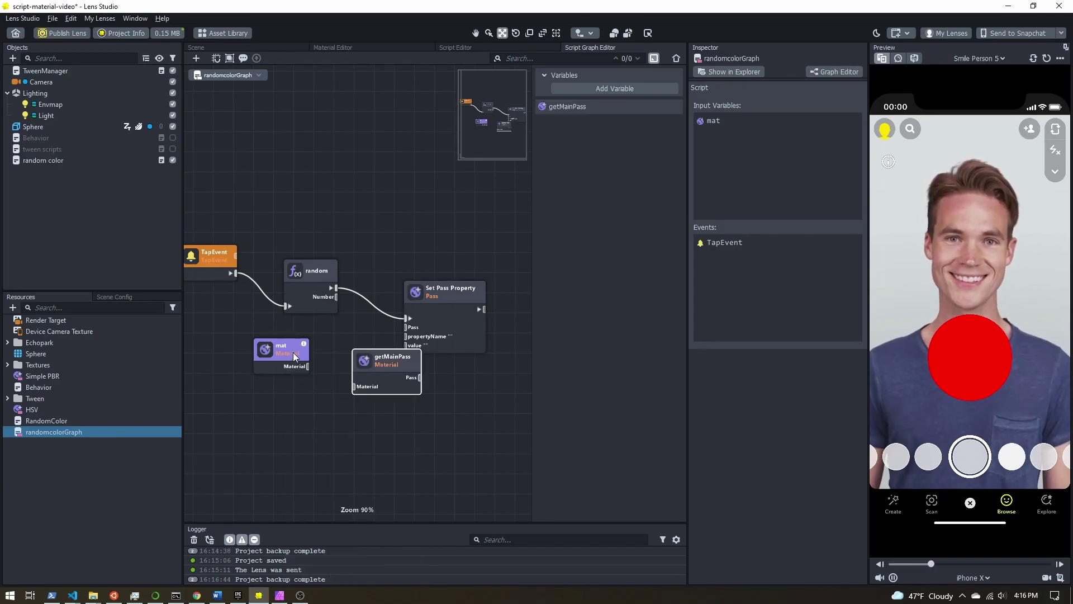
drag(281, 352, 252, 360)
drag(368, 360, 291, 387)
scroll(291, 387, up, 5)
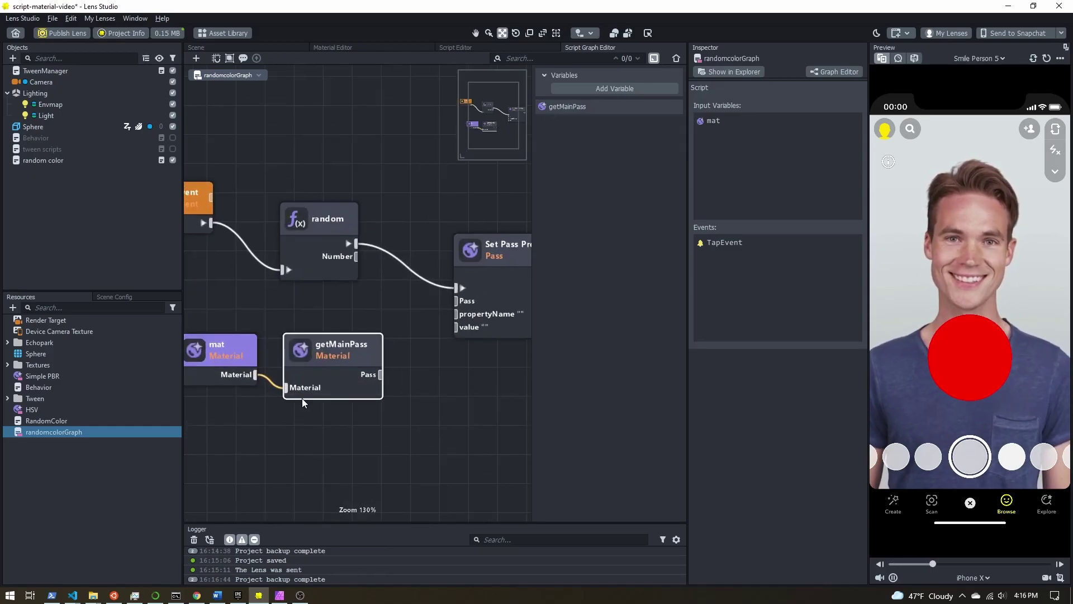
drag(385, 378, 466, 293)
Use random's Number as the value, set propertyName to 'hue', and save
middle_drag(460, 371, 395, 377)
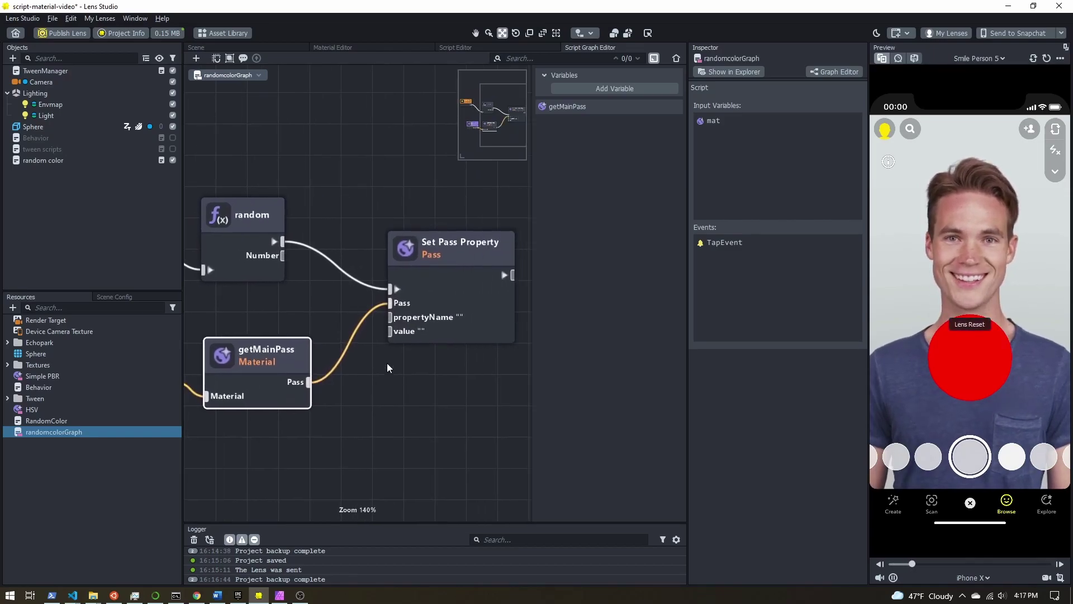
click(264, 221)
drag(283, 256, 392, 331)
click(435, 259)
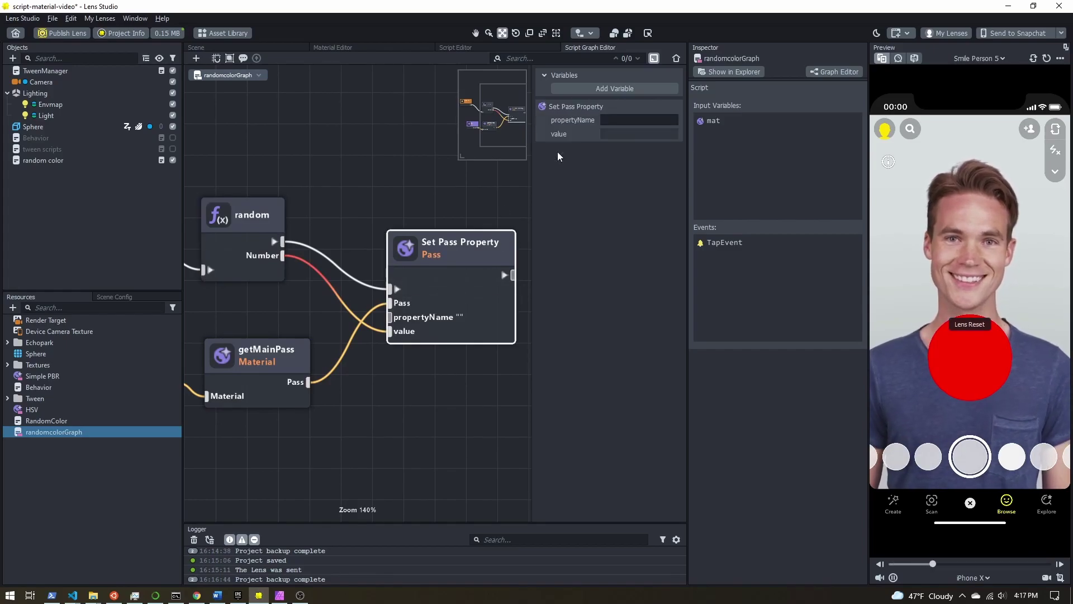
click(621, 120)
text(hue)
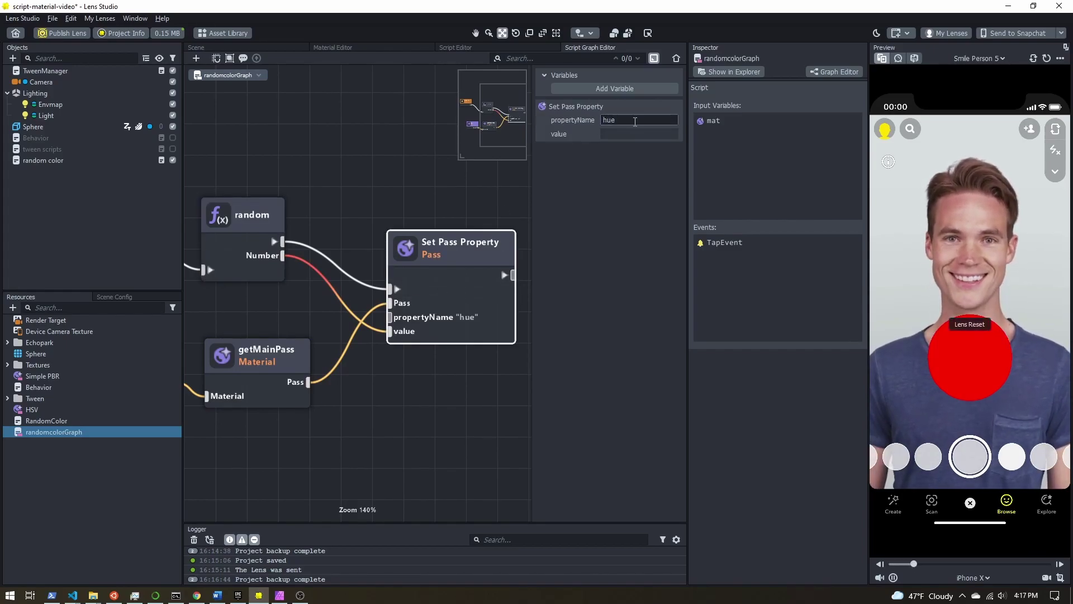
key(ctrl+s)
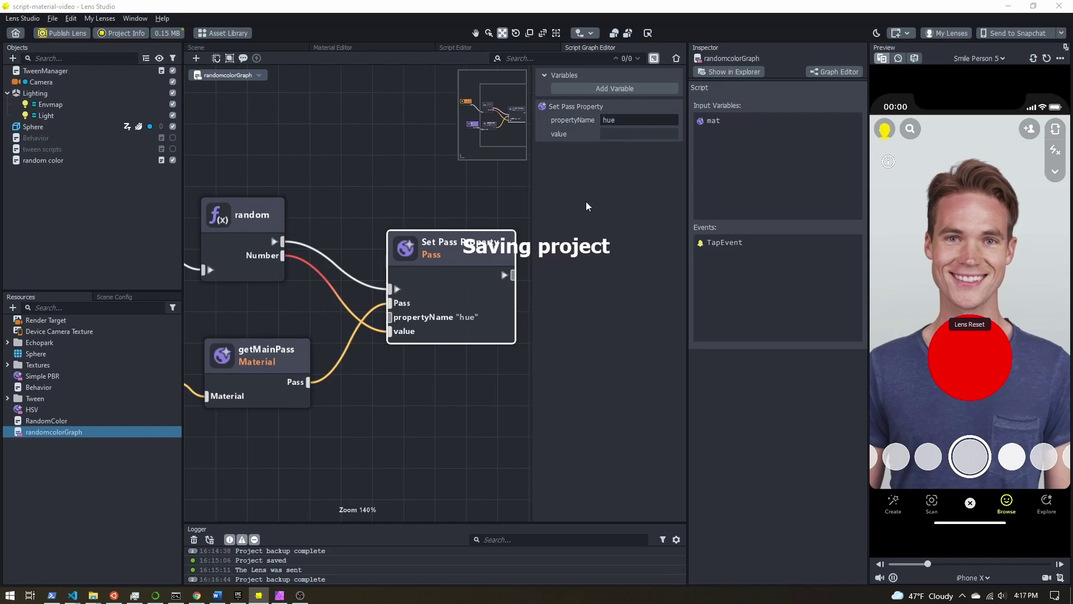
Add a Script component running randomcolorGraph to the random color object
click(43, 160)
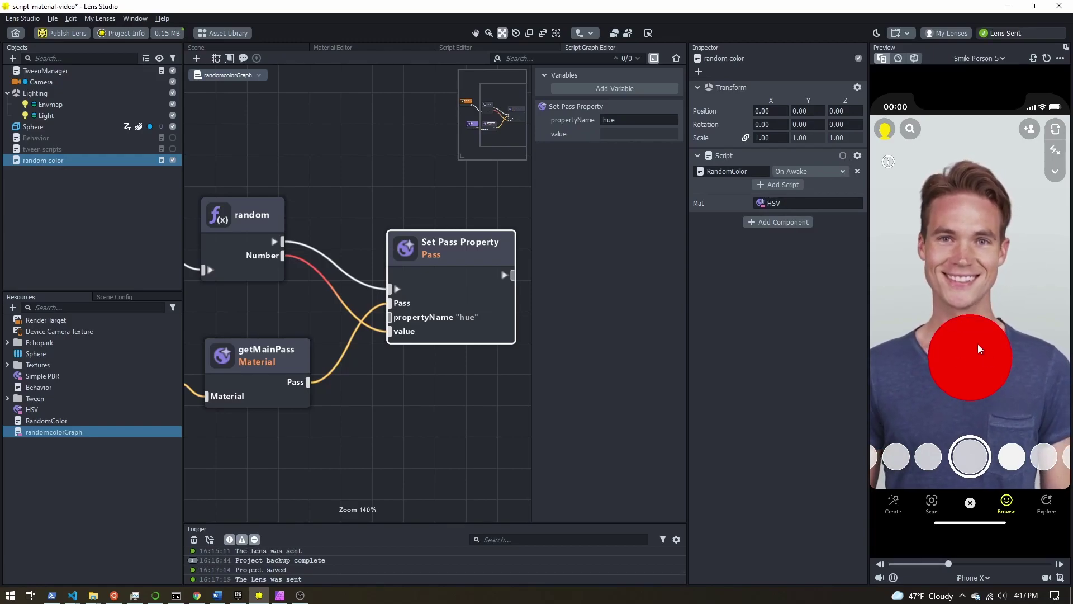
click(766, 223)
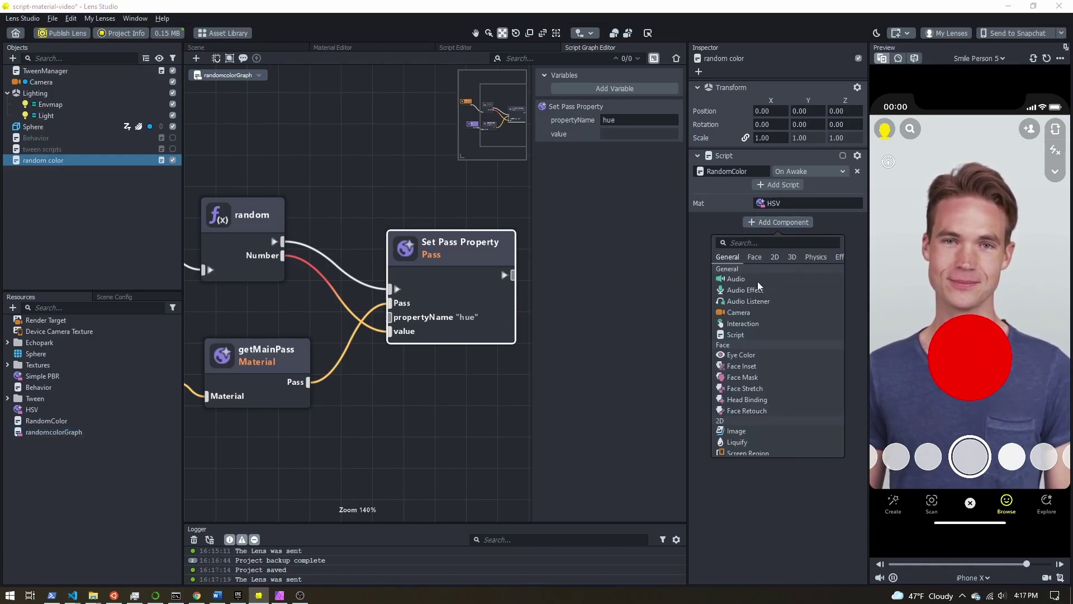
key(Escape)
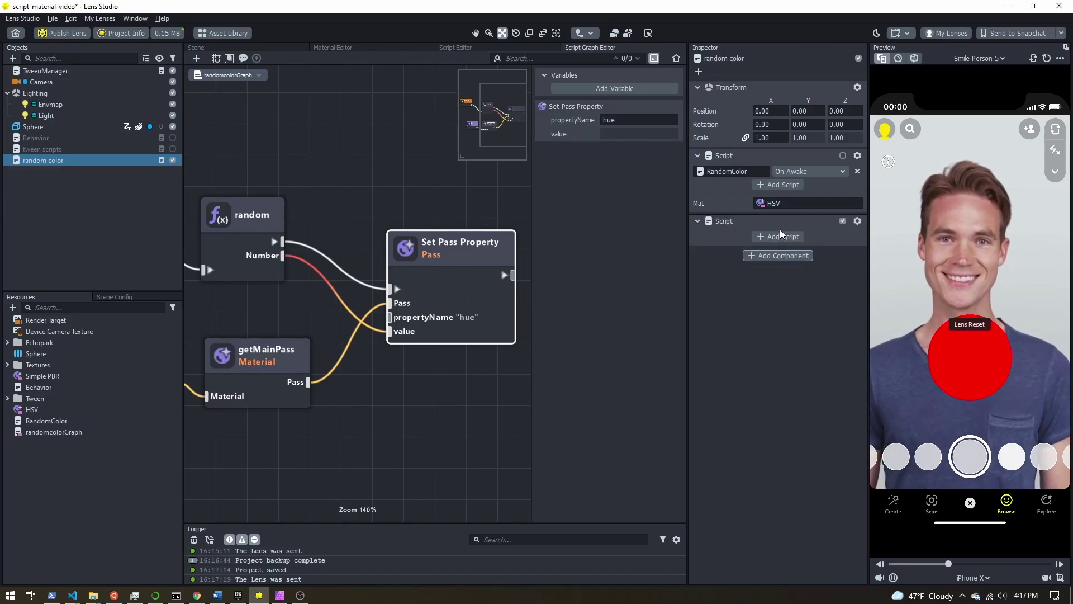
click(780, 230)
click(509, 234)
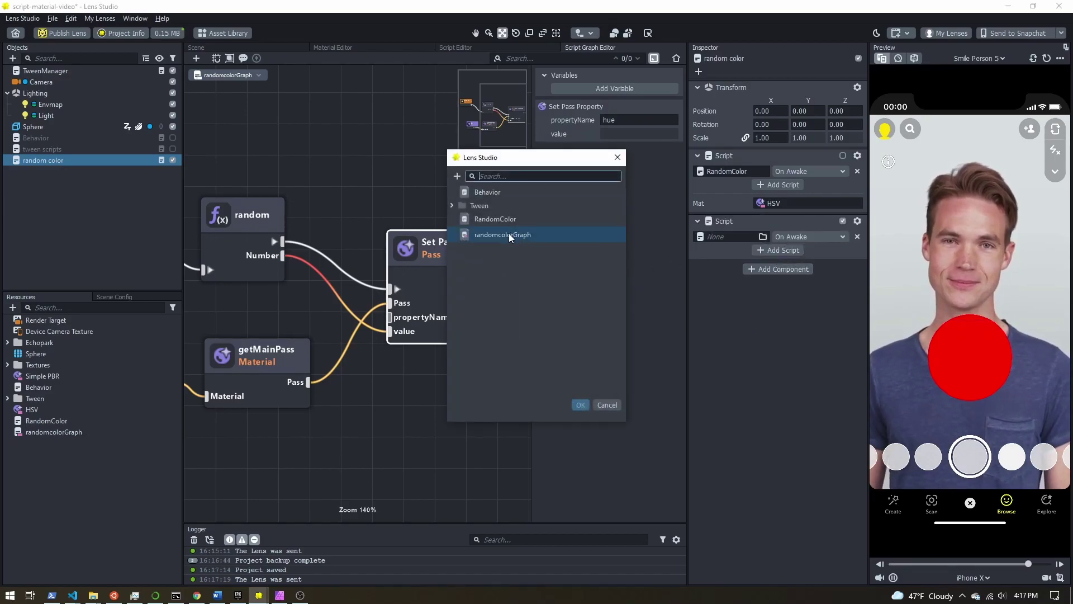
double_click(509, 234)
Set the graph's mat input to HSV and tap the preview to recolour the sphere
click(781, 269)
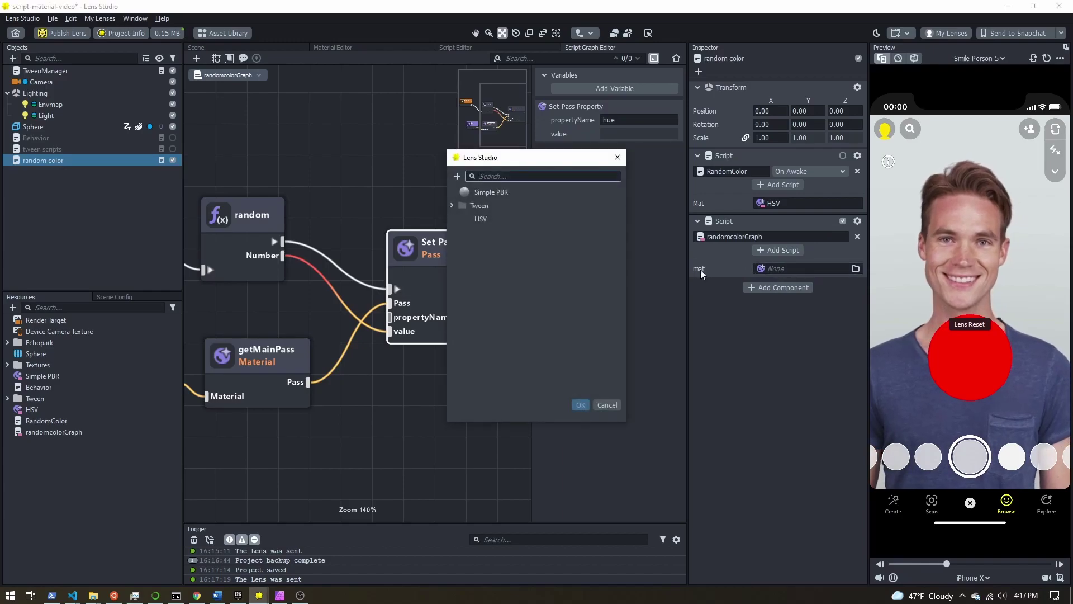
click(497, 218)
double_click(496, 216)
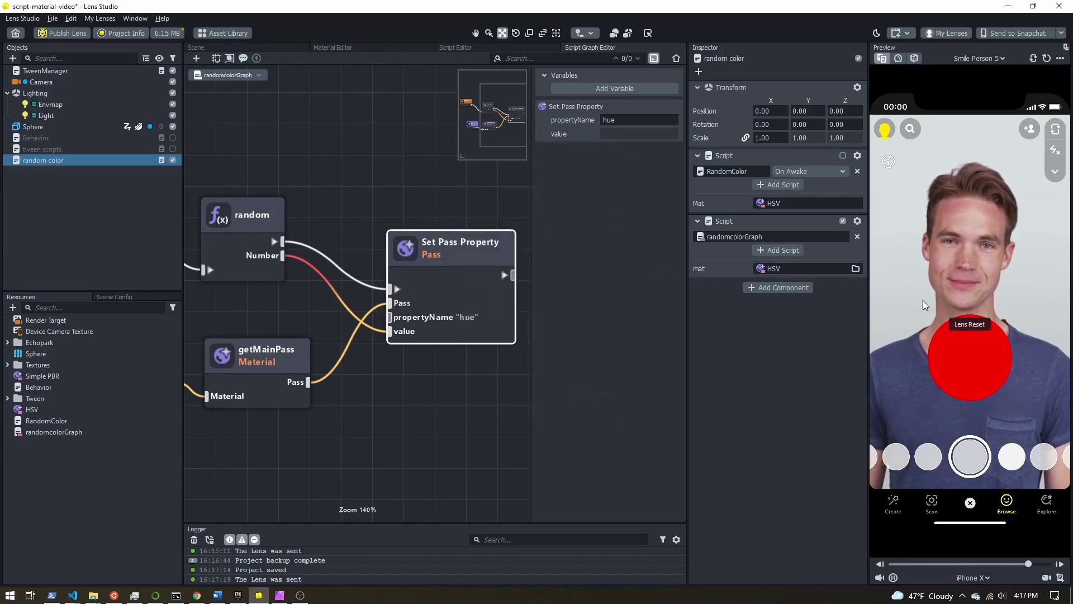
click(973, 273)
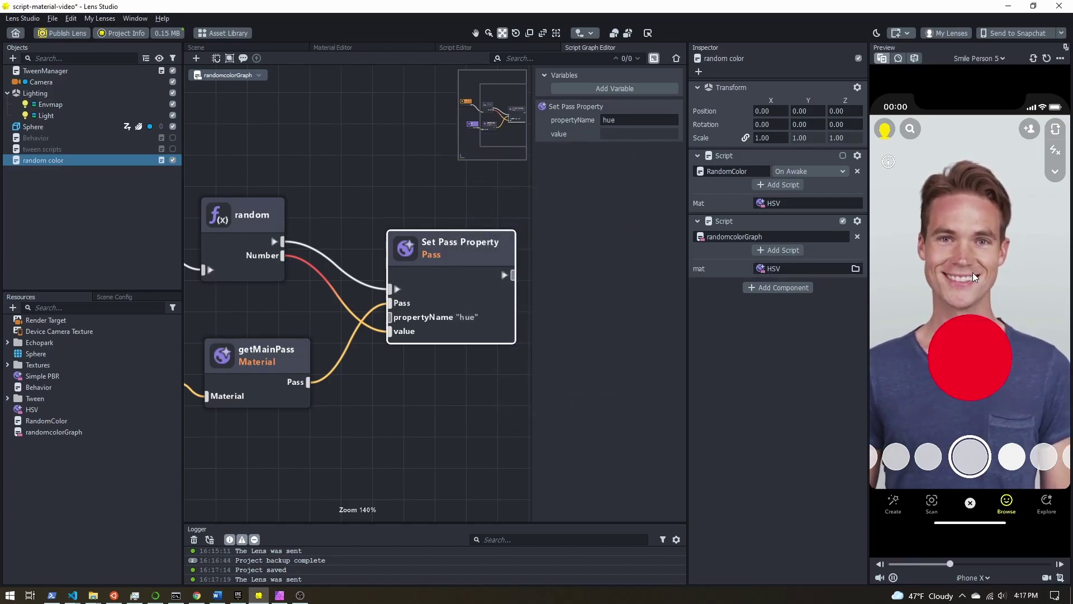
click(988, 350)
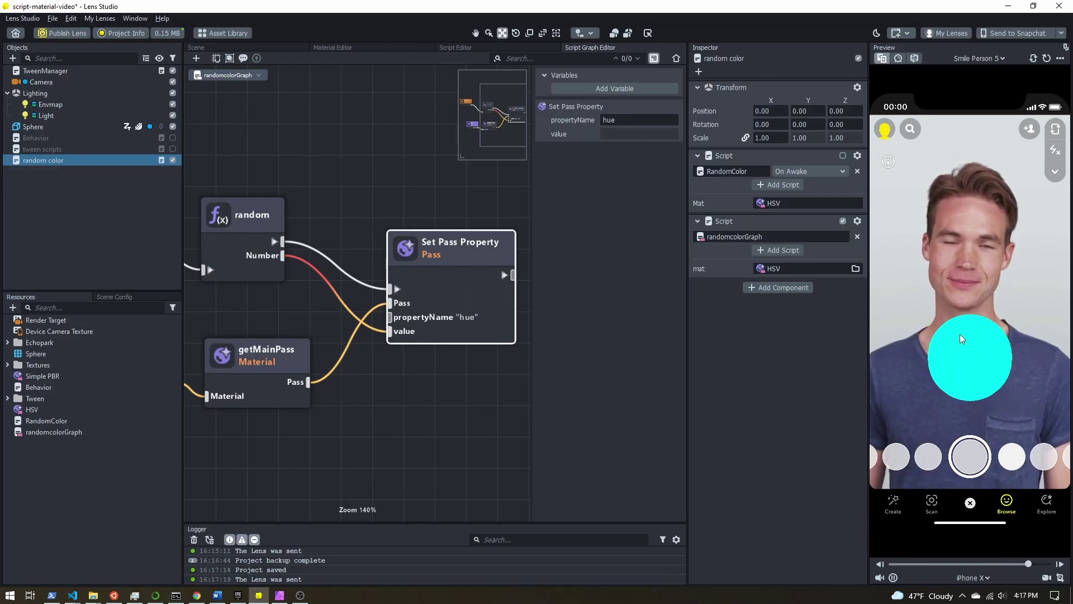